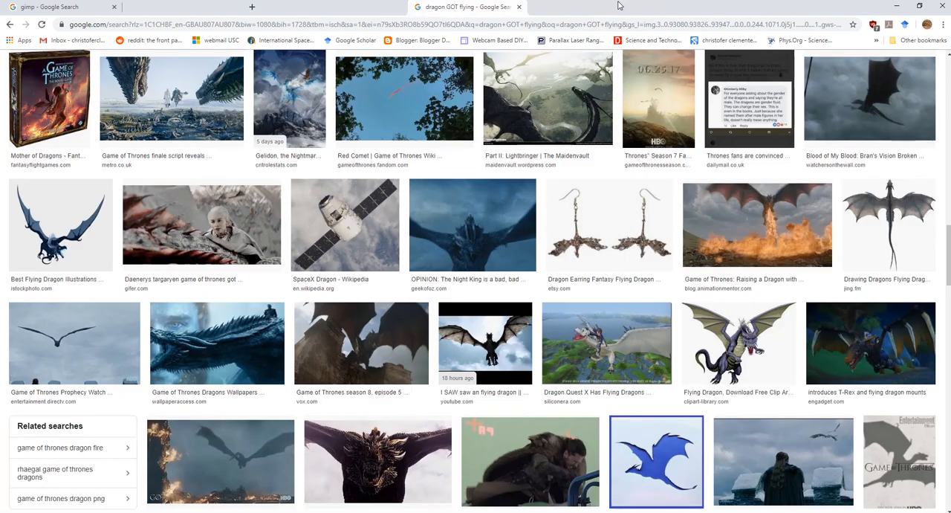
Search the web for horse line art in a new browser tab
left_click(253, 8)
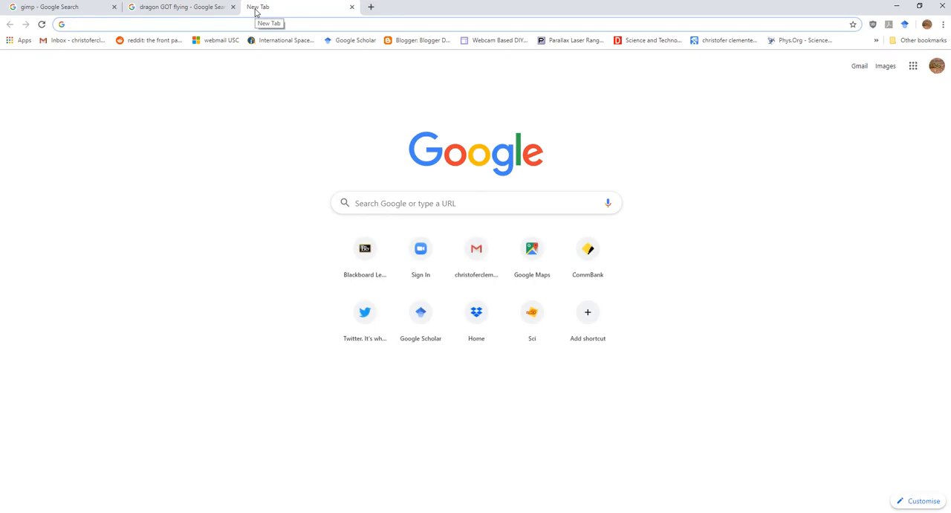
type("horse line")
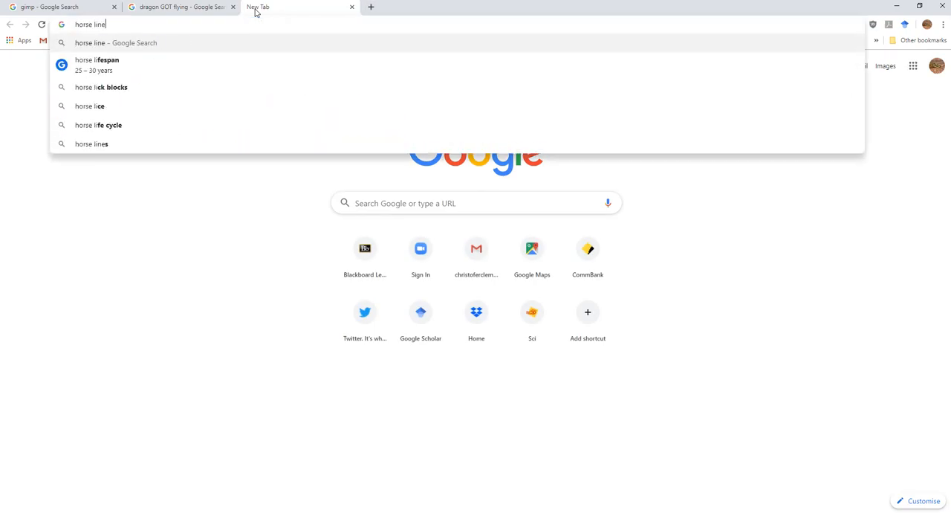
type(" art")
key("Return")
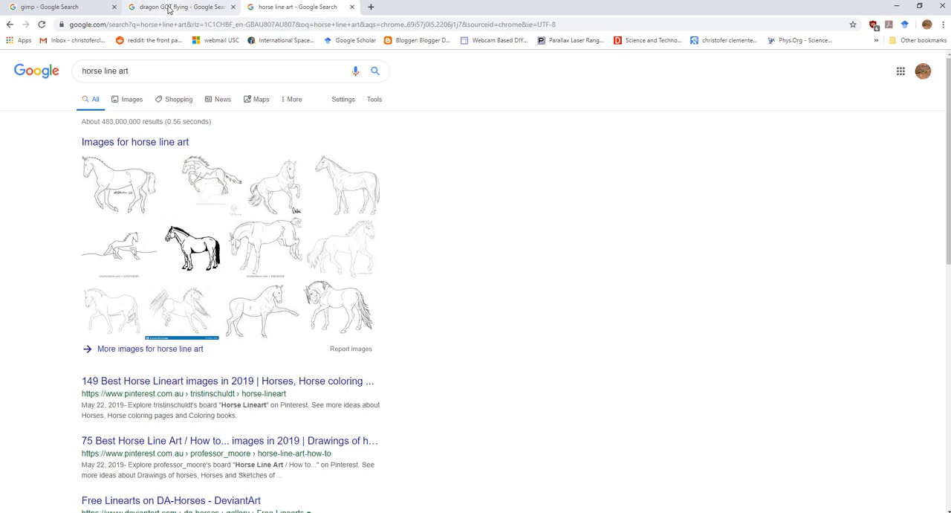
Browse the dragon GOT flying image search results
left_click(165, 9)
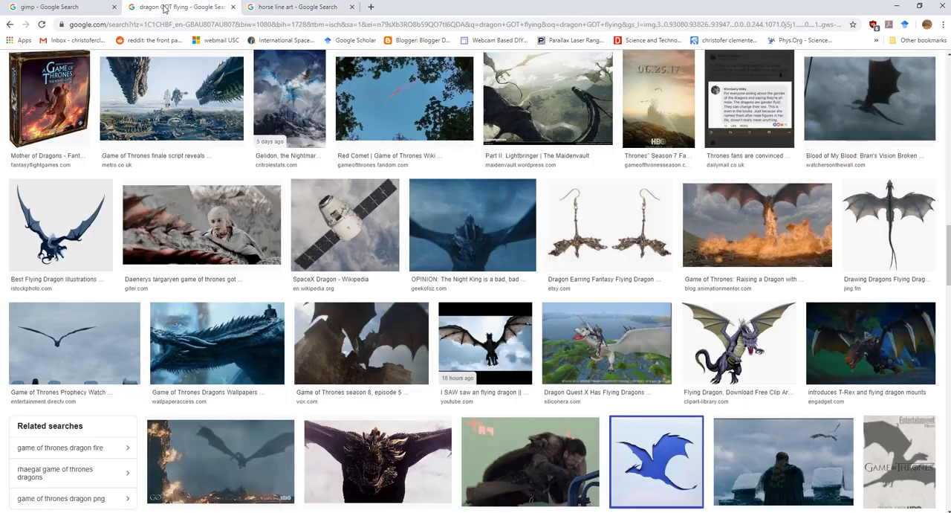
scroll(399, 314, "down", 3)
scroll(399, 315, "up", 15)
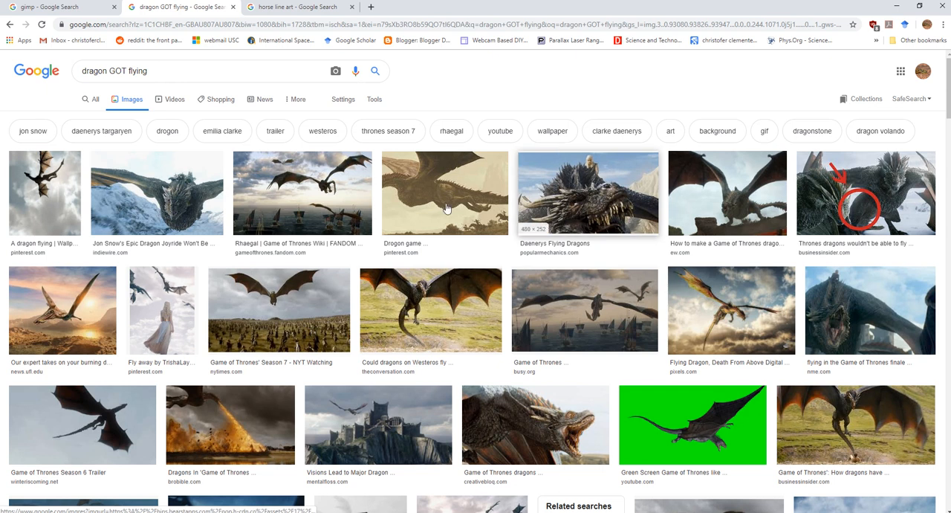
scroll(342, 278, "down", 1)
scroll(342, 279, "down", 12)
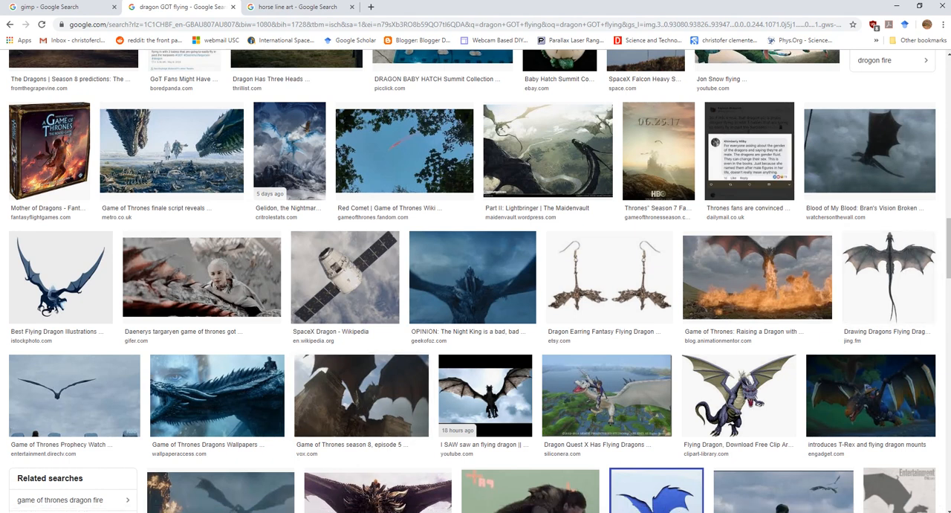
Import the game-of-thrones-dragon-silhouette-10 PNG from the Week 7 2010 folder into the document as an embedded image
left_click(231, 512)
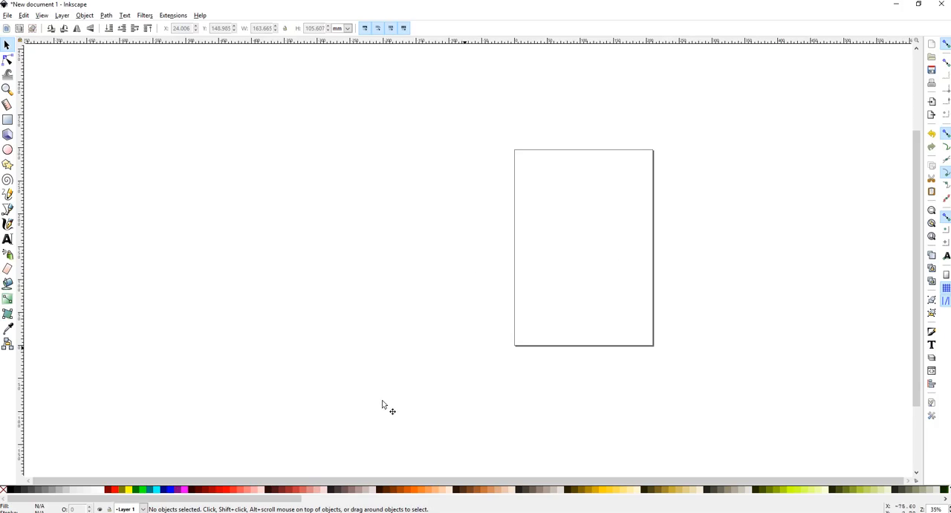
left_click(102, 512)
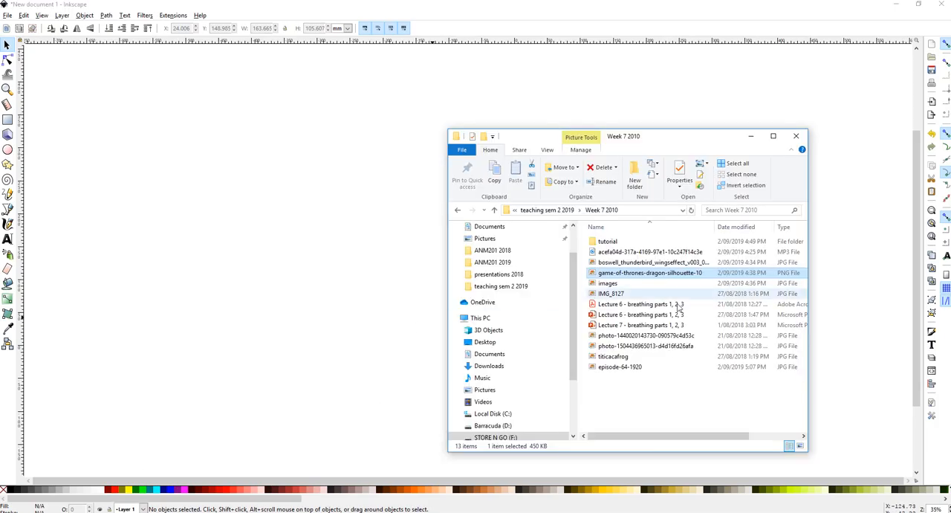
left_click(653, 411)
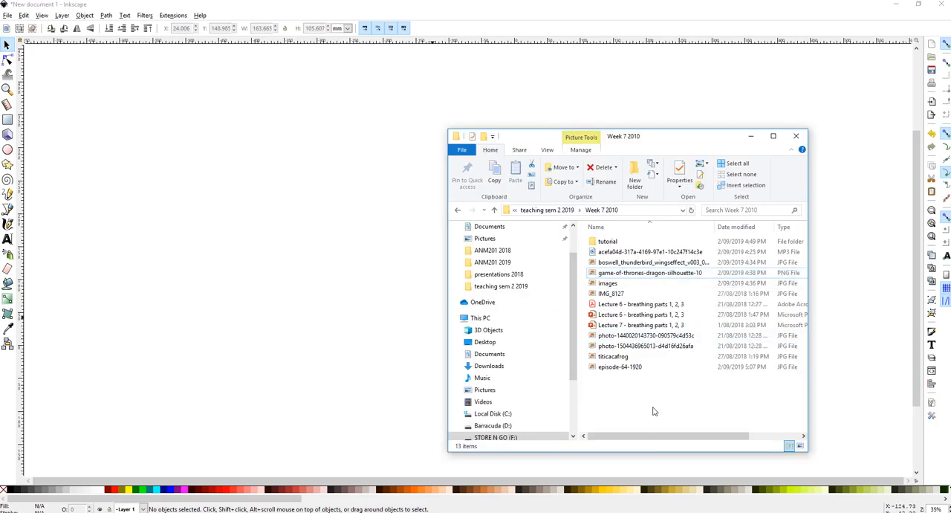
left_click_drag(650, 273, 386, 286)
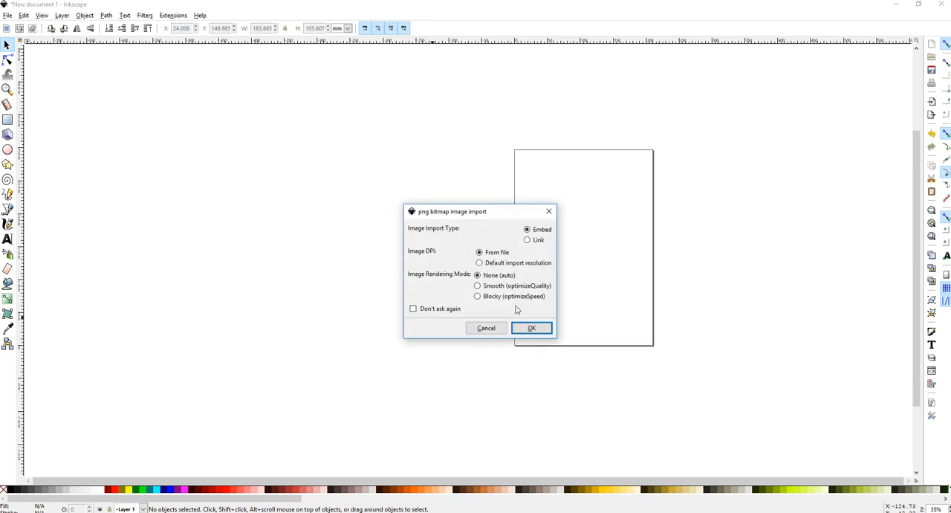
left_click(531, 327)
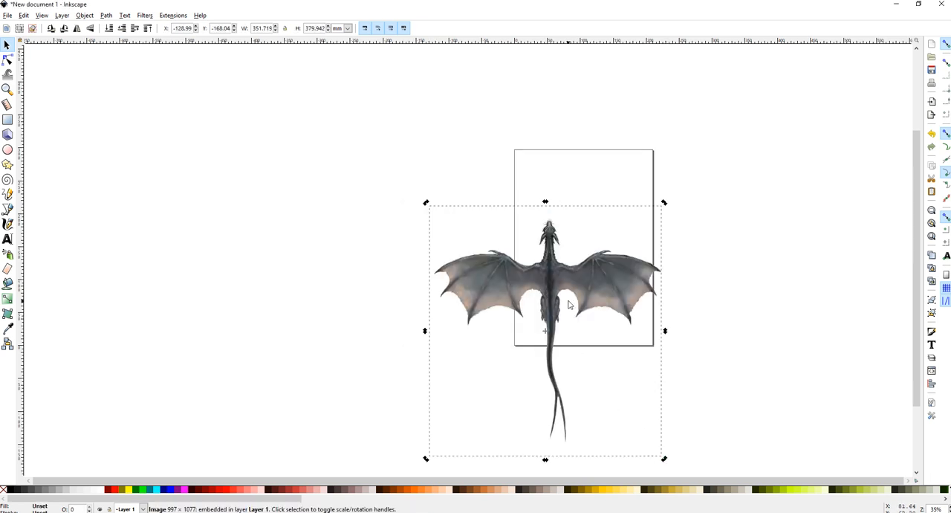
Move and scale the dragon image down so it fits within the page
left_click_drag(568, 300, 600, 218)
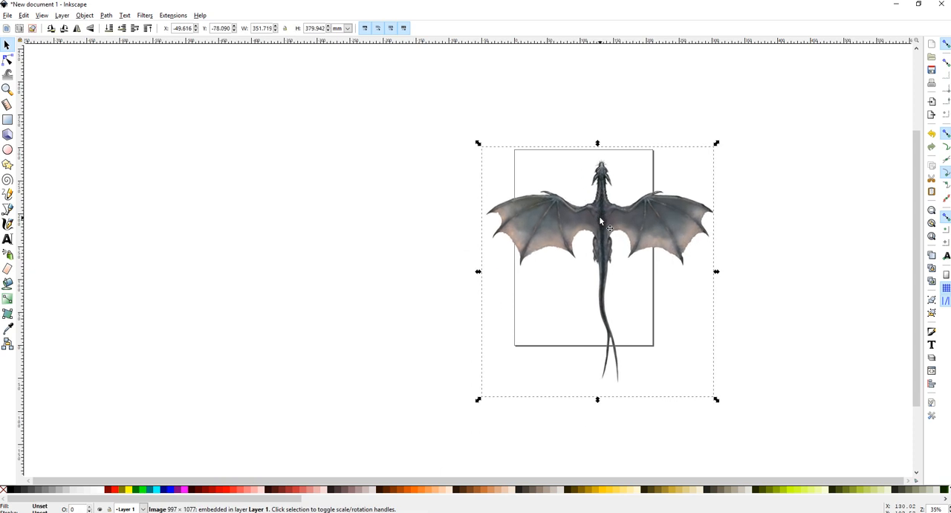
left_click_drag(478, 144, 586, 253)
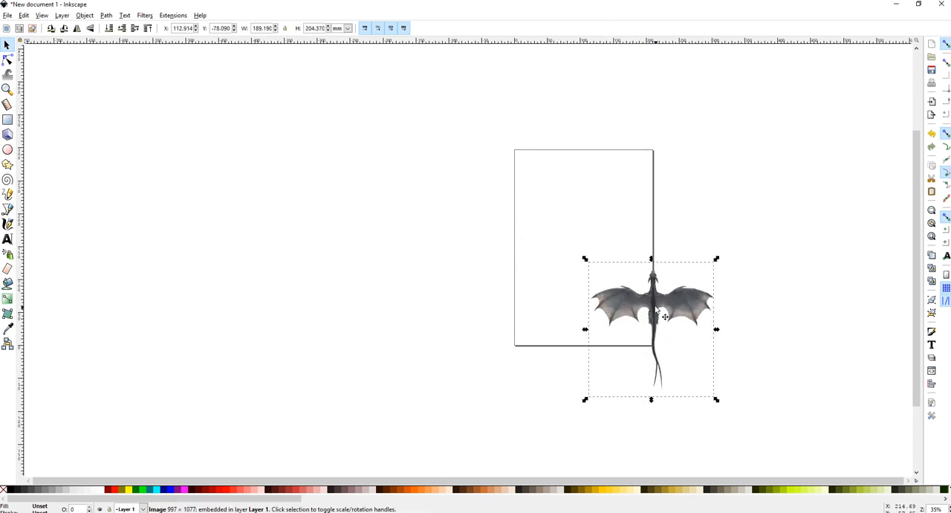
left_click_drag(634, 302, 587, 224)
left_click(623, 332)
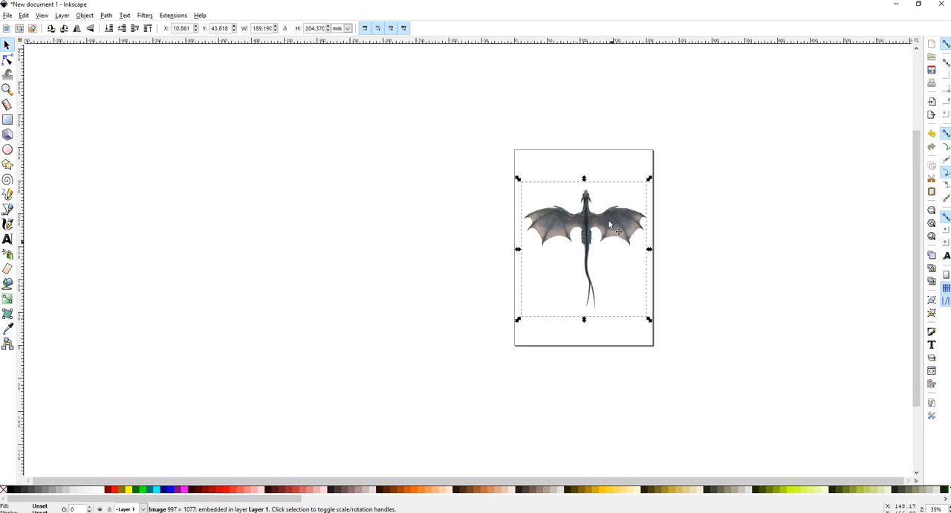
Open Trace Bitmap and trace the dragon image using Brightness cutoff at threshold 0.410
left_click(125, 15)
mouse_move(90, 16)
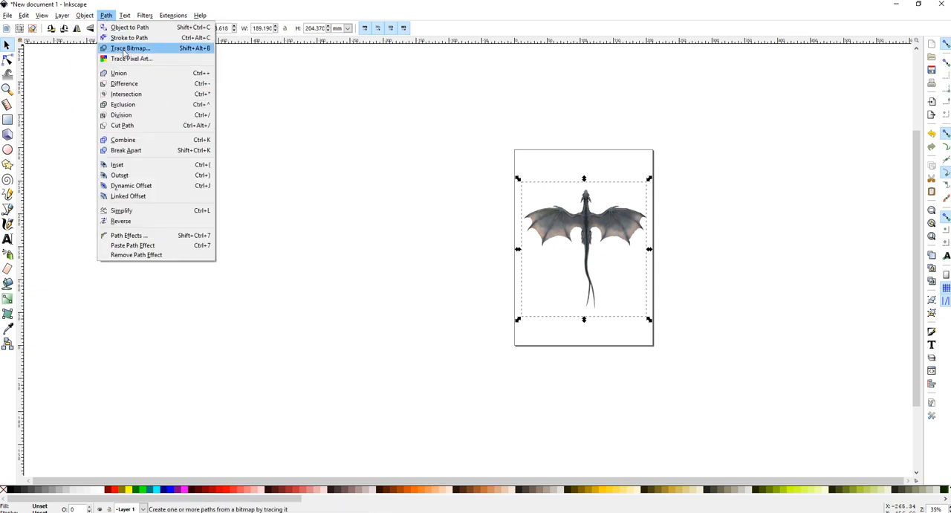
left_click(124, 47)
left_click(407, 75)
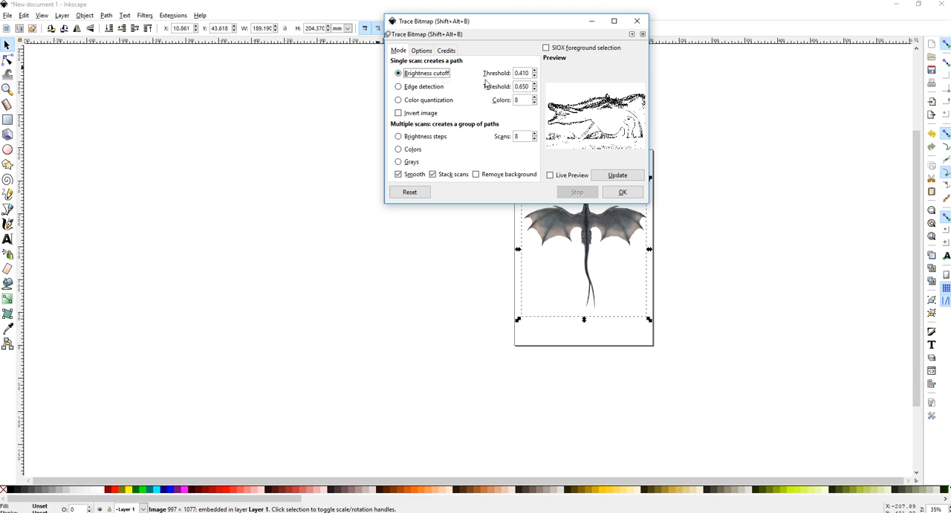
left_click(625, 194)
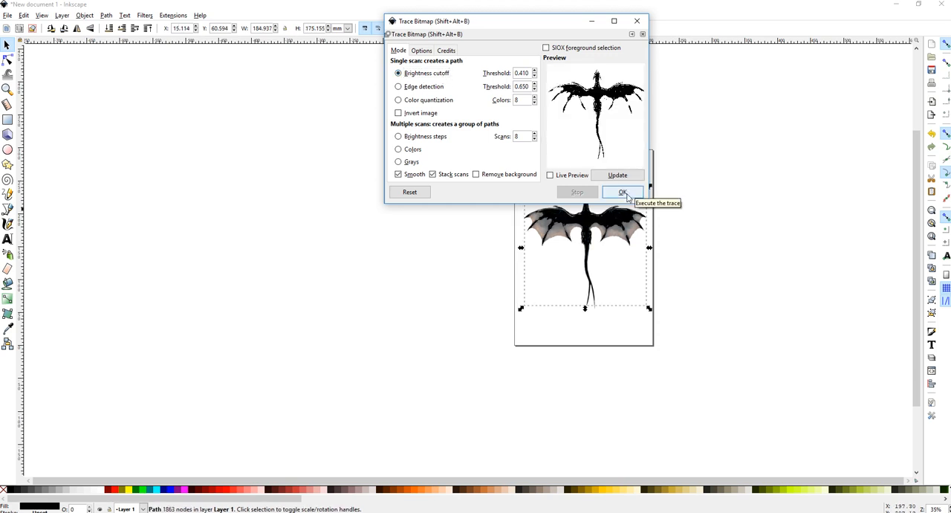
Move the brightness-cutoff trace beside the page, zoom in on it, and delete it
left_click_drag(561, 26, 337, 167)
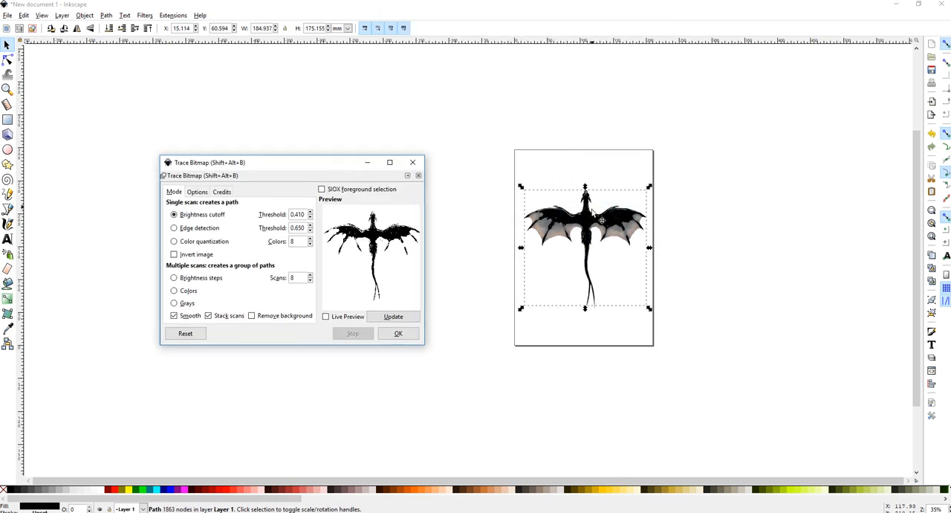
mouse_move(598, 217)
left_mouse_down()
mouse_move(755, 250)
mouse_move(753, 260)
left_mouse_up()
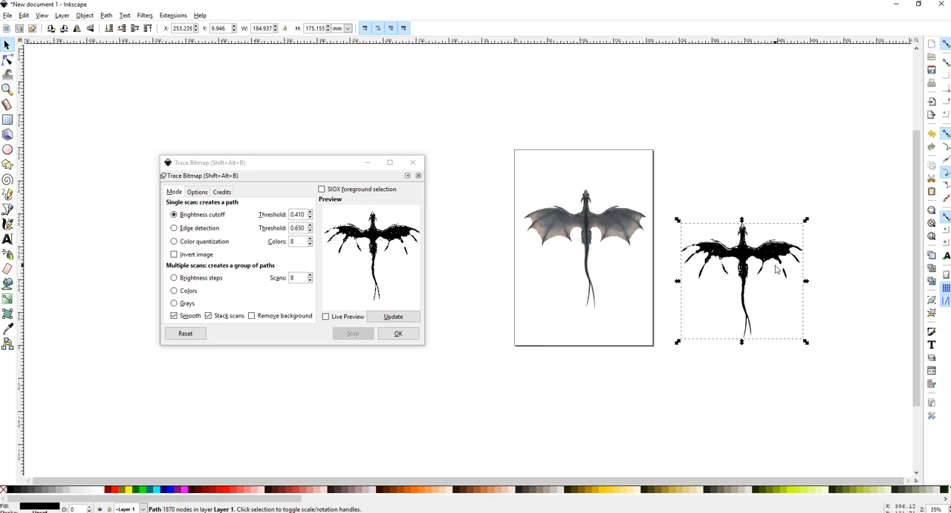
scroll(755, 258, "up", 2)
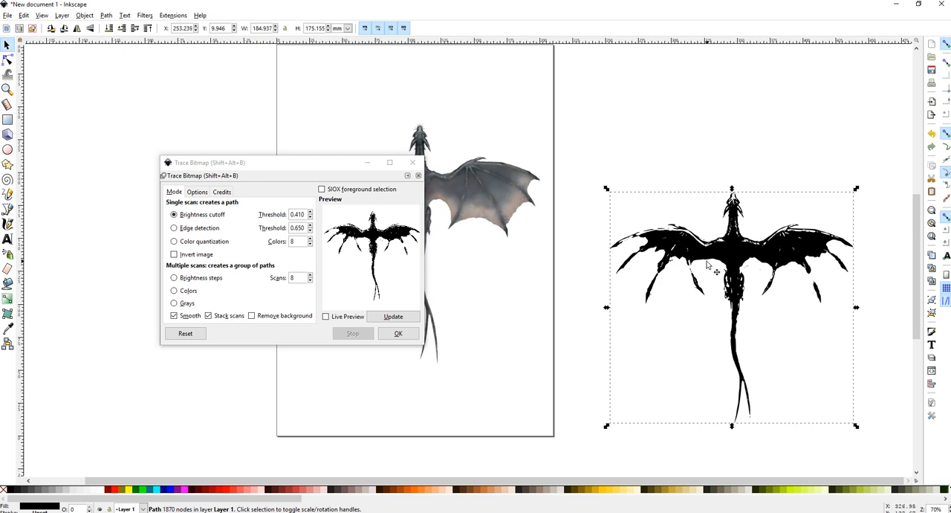
key("Delete")
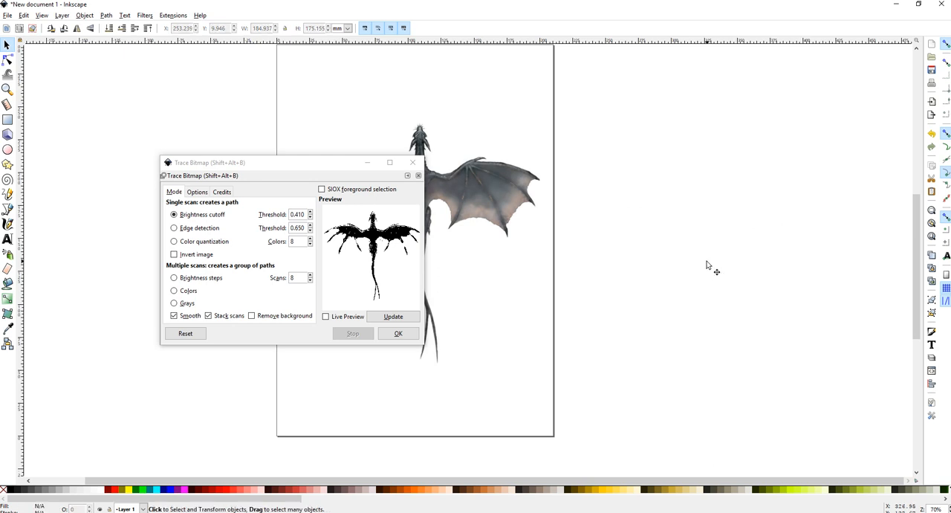
Trace the dragon image again using Edge detection mode
left_click(174, 228)
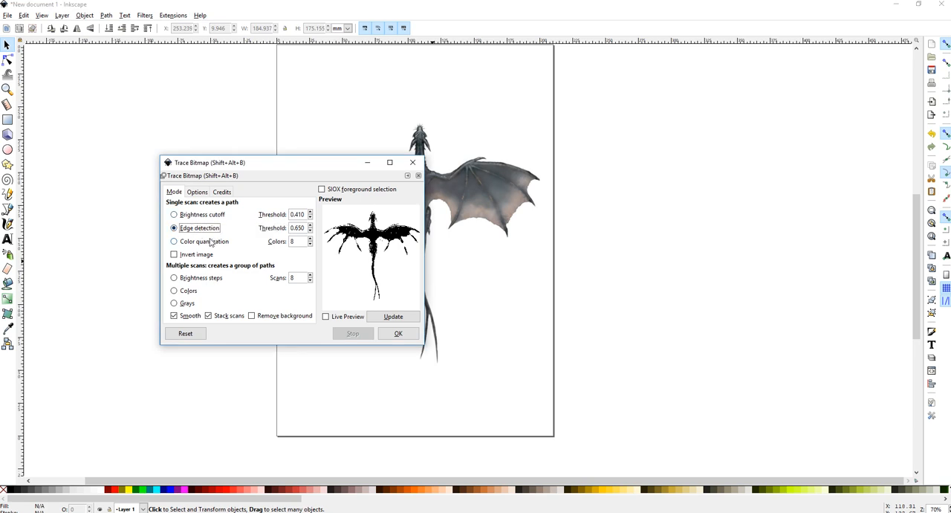
mouse_move(280, 164)
left_mouse_down()
mouse_move(308, 142)
mouse_move(222, 129)
left_mouse_up()
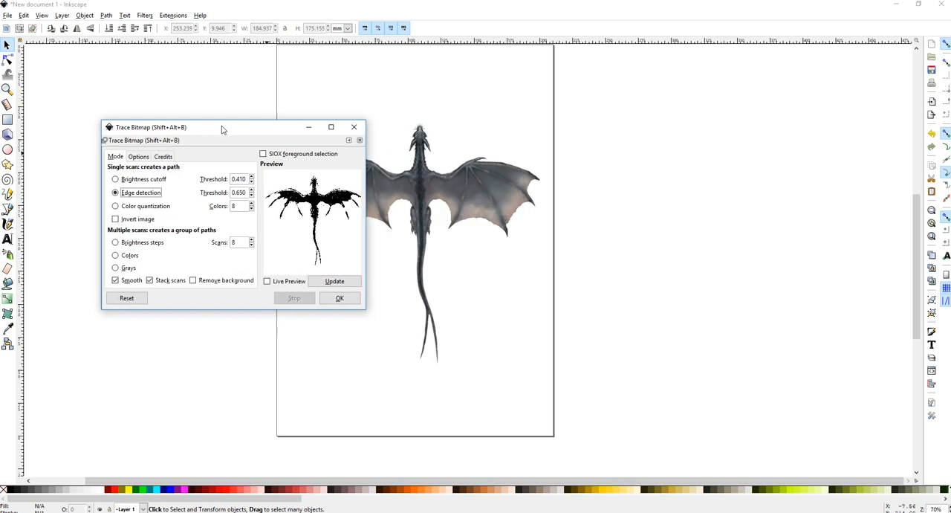
left_click(343, 304)
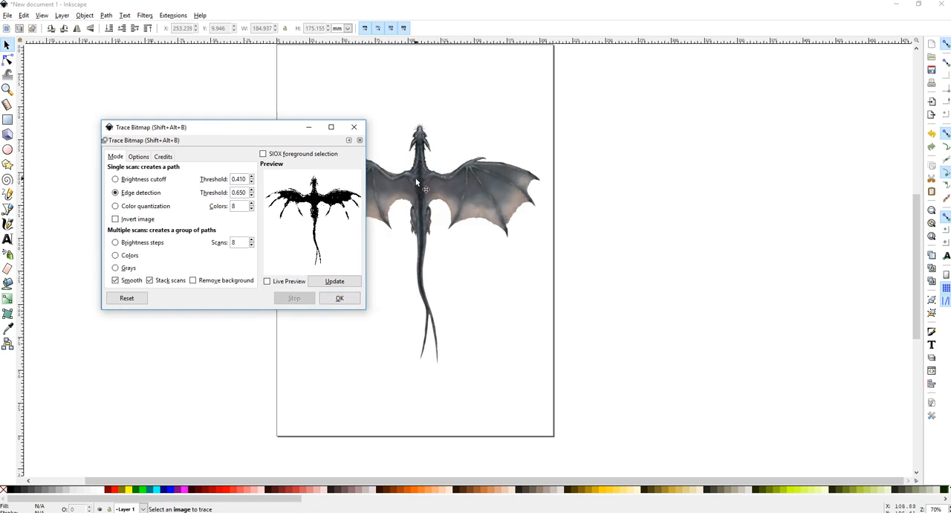
mouse_move(418, 182)
left_mouse_down()
mouse_move(497, 222)
mouse_move(433, 185)
mouse_move(701, 260)
mouse_move(679, 219)
mouse_move(685, 194)
left_mouse_up()
left_click(340, 298)
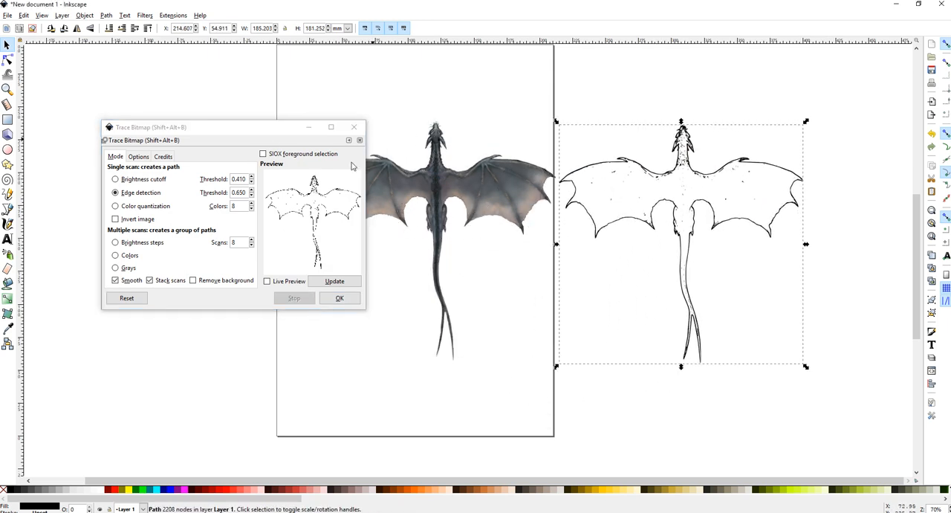
Close the Trace Bitmap dialog and move the edge-detection outline onto the page over the image
left_click(359, 140)
left_click(411, 172)
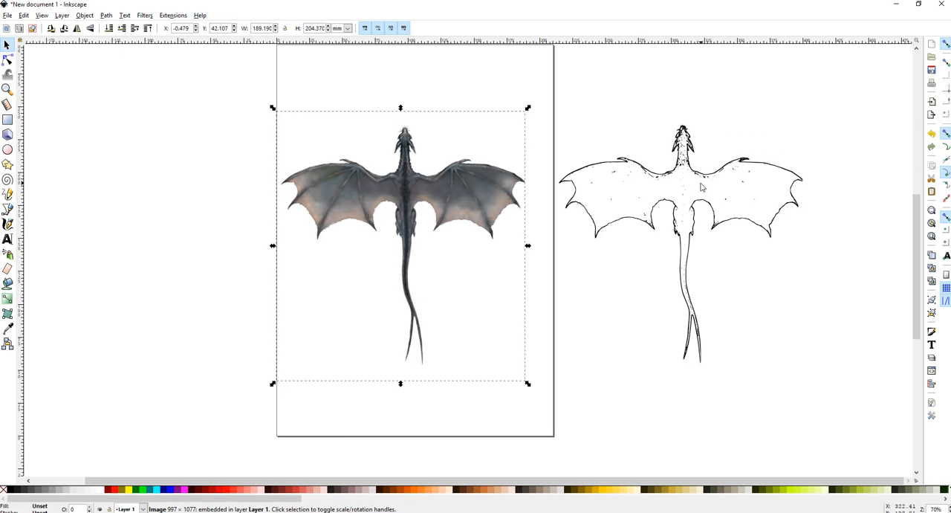
mouse_move(701, 182)
left_mouse_down()
mouse_move(520, 235)
mouse_move(631, 234)
mouse_move(675, 187)
mouse_move(404, 271)
mouse_move(393, 242)
left_mouse_up()
left_click(671, 175)
Shrink the dragon outline and place it in the lower half of the page
scroll(381, 215, "up", 11, "ctrl")
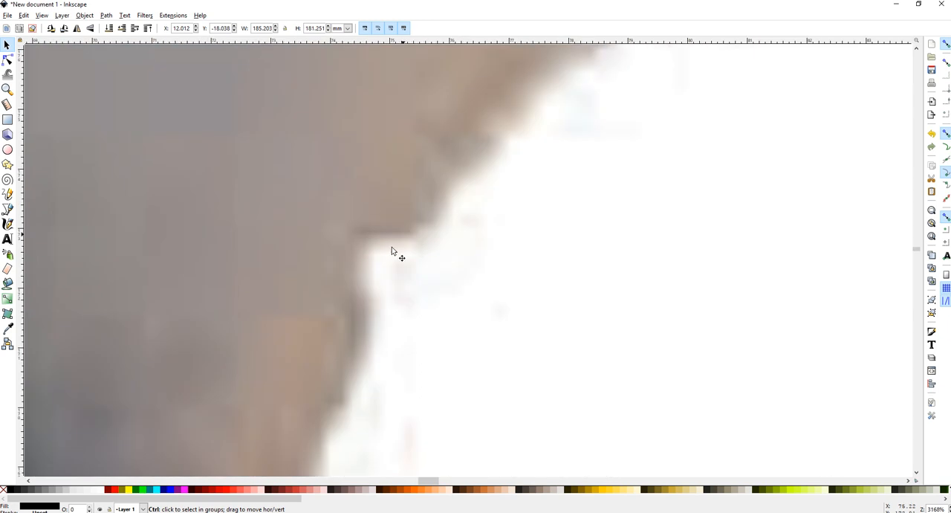
scroll(439, 223, "down", 11, "ctrl")
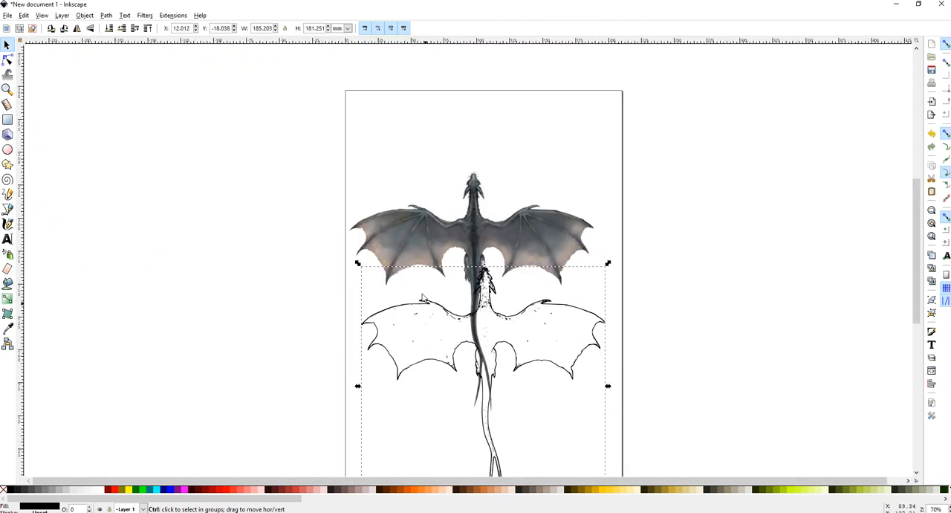
scroll(422, 297, "up", 11, "ctrl")
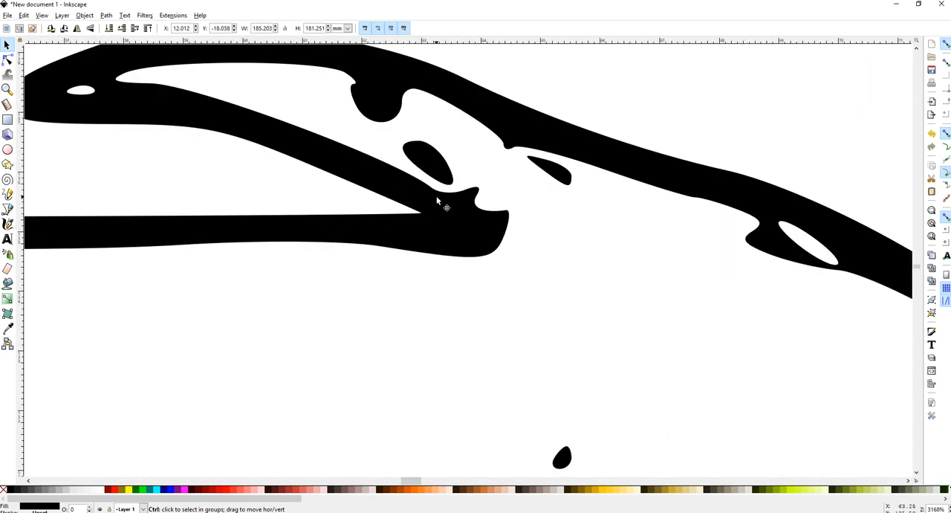
scroll(437, 201, "down", 12, "ctrl")
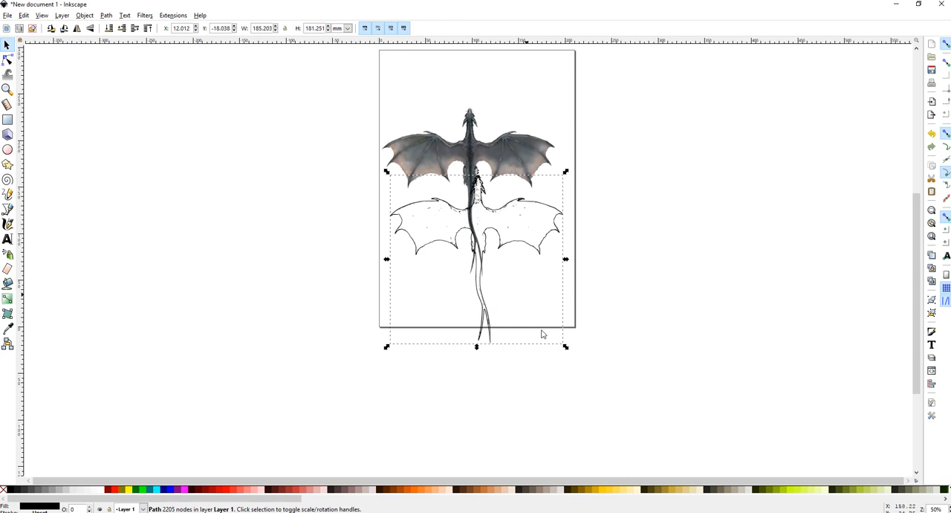
mouse_move(569, 352)
left_mouse_down()
mouse_move(490, 272)
mouse_move(497, 280)
left_mouse_up()
mouse_move(445, 208)
left_mouse_down()
mouse_move(501, 228)
mouse_move(486, 225)
left_mouse_up()
Move and shrink the dragon image to the top of the page, and enlarge the outline slightly
left_click_drag(476, 146, 470, 102)
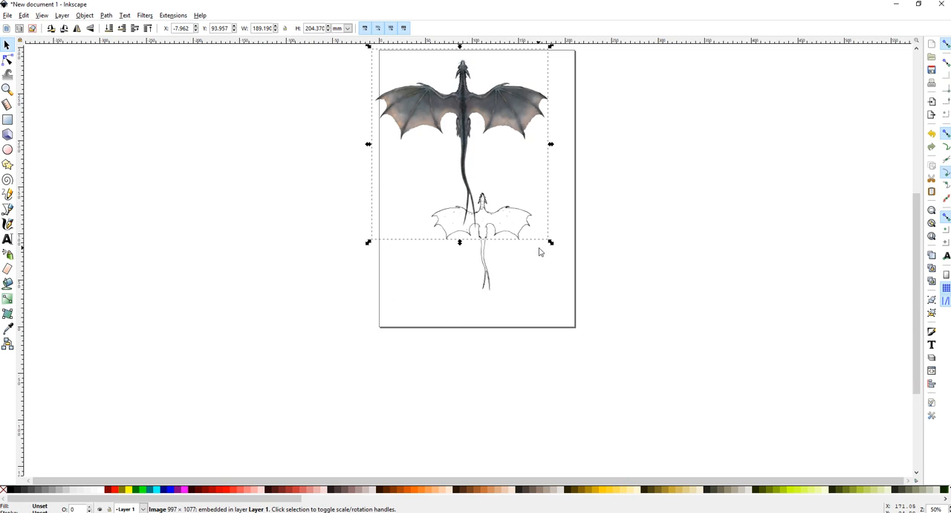
left_click_drag(552, 243, 490, 184)
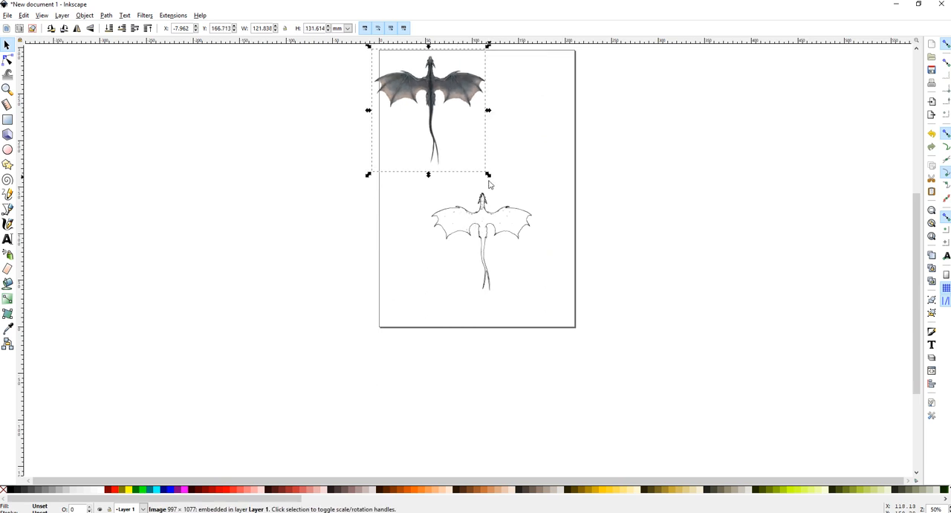
left_click(486, 225)
left_click_drag(535, 295, 551, 313)
Fill the inside of the dragon outline with a tan colour using the Paint Bucket tool
left_click(8, 283)
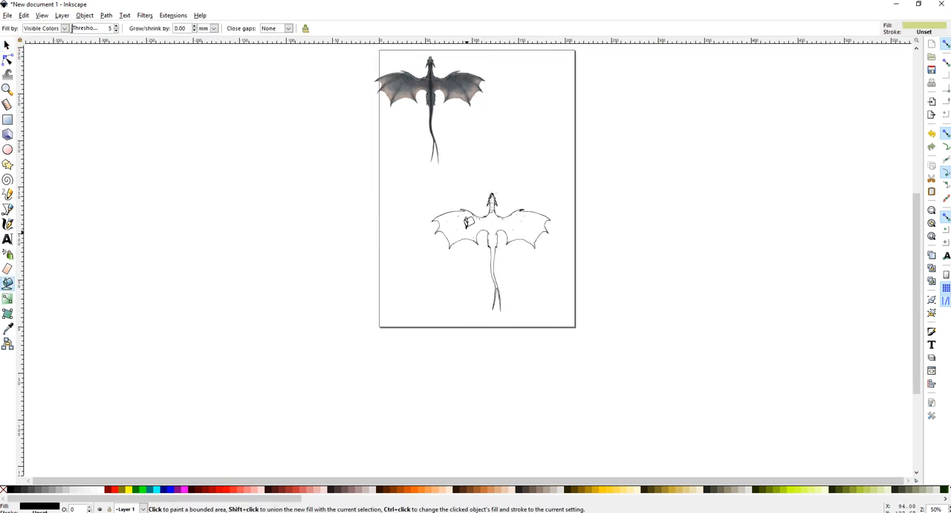
left_click(467, 223)
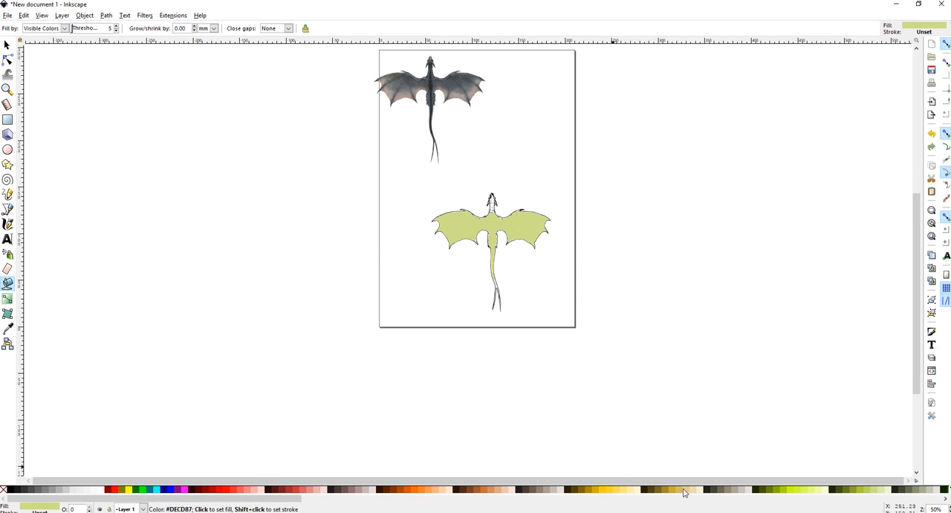
left_click(677, 489)
scroll(493, 199, "up", 8)
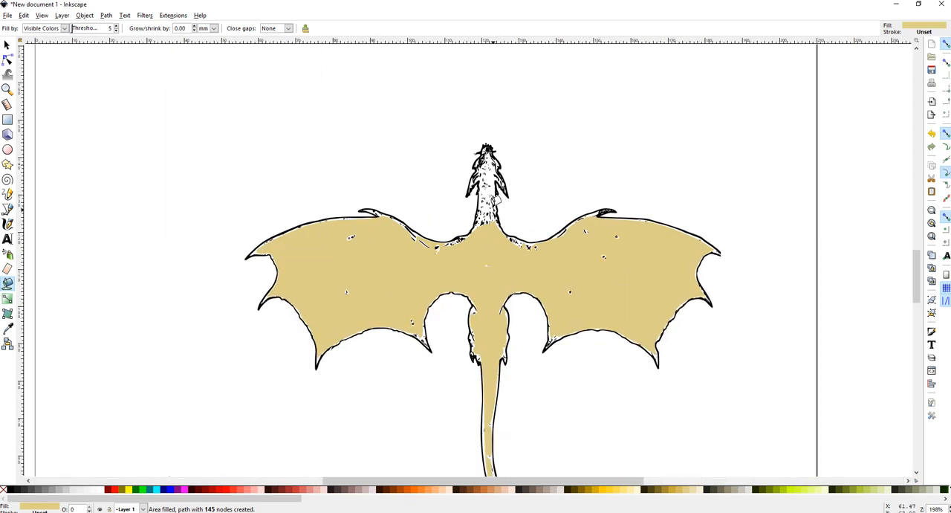
Fill the dragon's head and neck with the tan colour using the Paint Bucket
left_click(484, 138)
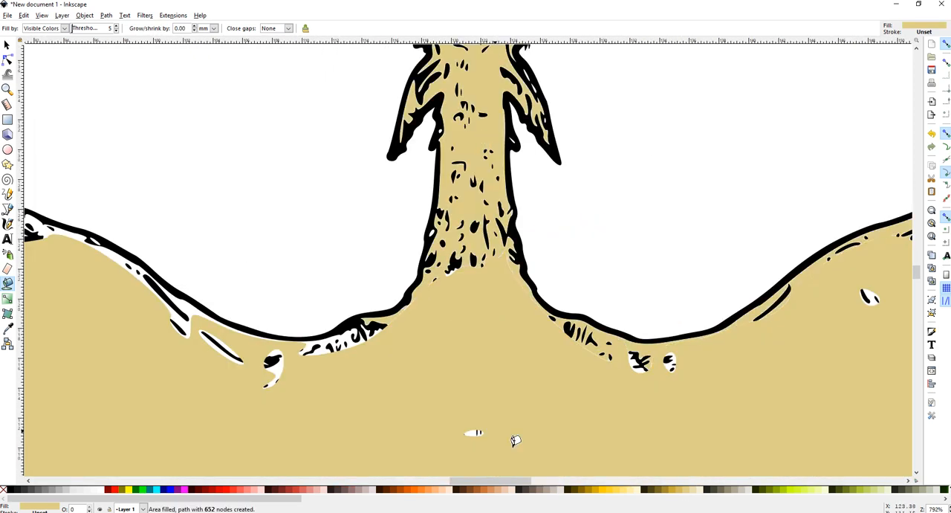
scroll(482, 308, "down", 5)
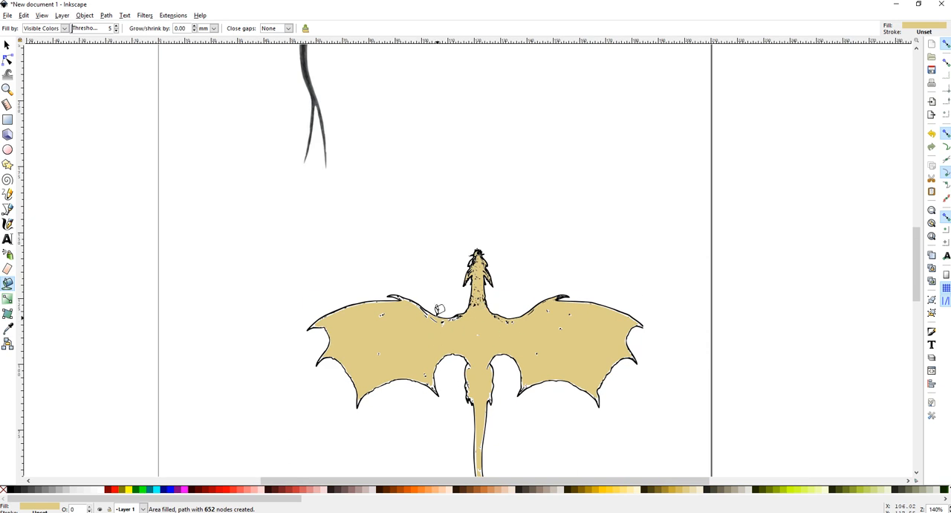
scroll(437, 308, "down", 3)
Delete the tan fills and the dragon outline, leaving only the original dragon image on the page
left_click(7, 46)
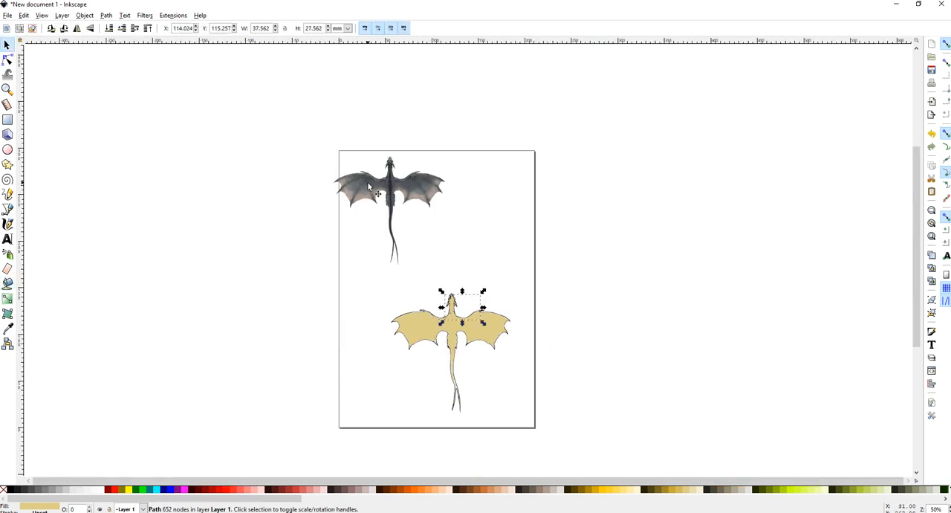
scroll(367, 182, "up", 9)
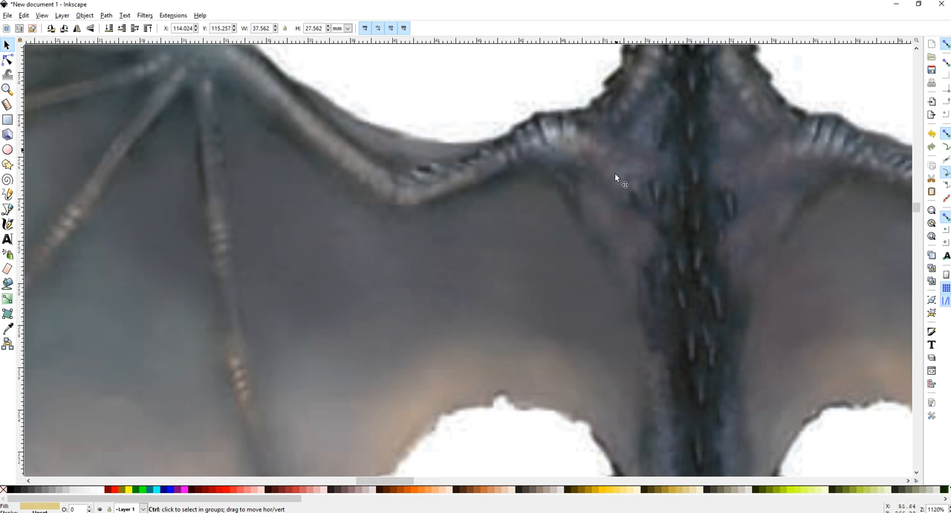
scroll(284, 249, "down", 7)
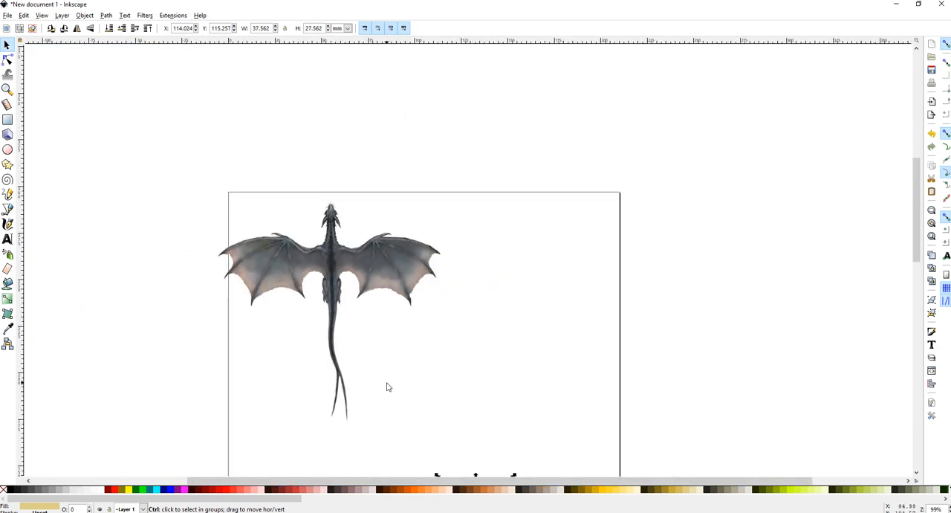
scroll(386, 386, "down", 2)
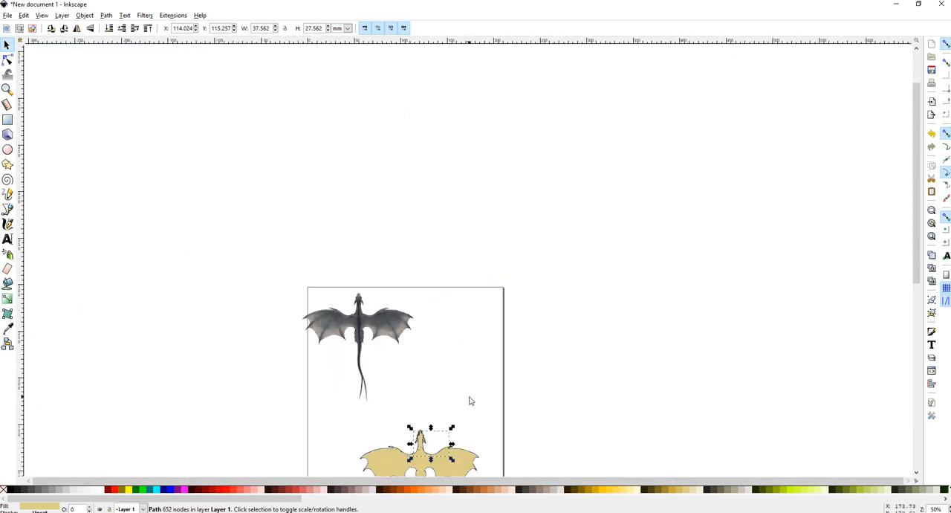
left_click_drag(916, 267, 916, 320)
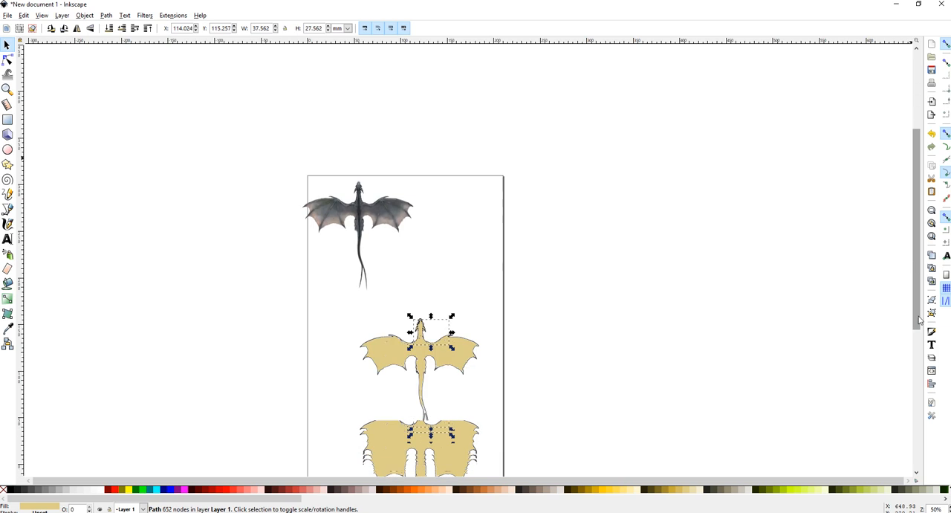
left_click(358, 382)
left_click(393, 349)
key("Delete")
left_click(421, 330)
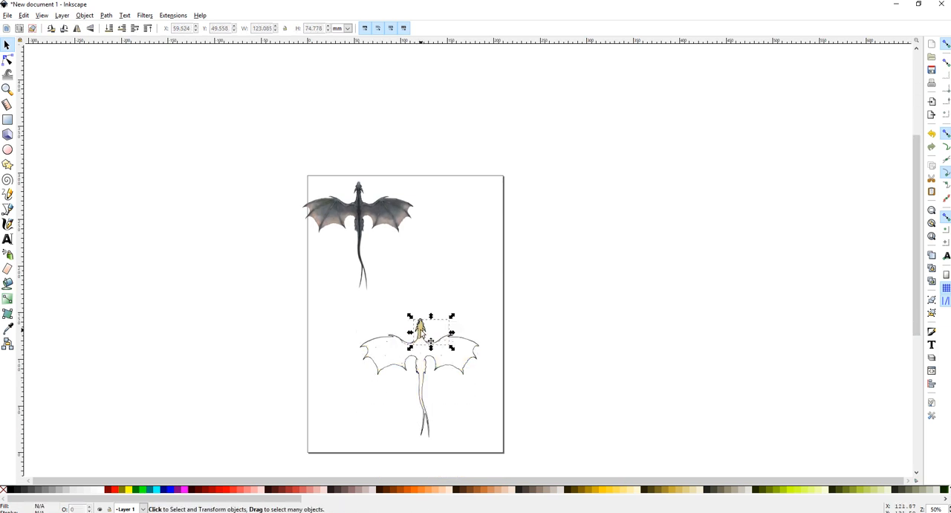
key("Delete")
left_click(401, 353)
key("Delete")
Switch to the file explorer and preview the episode-64-1920 image
left_click_drag(371, 224, 396, 226)
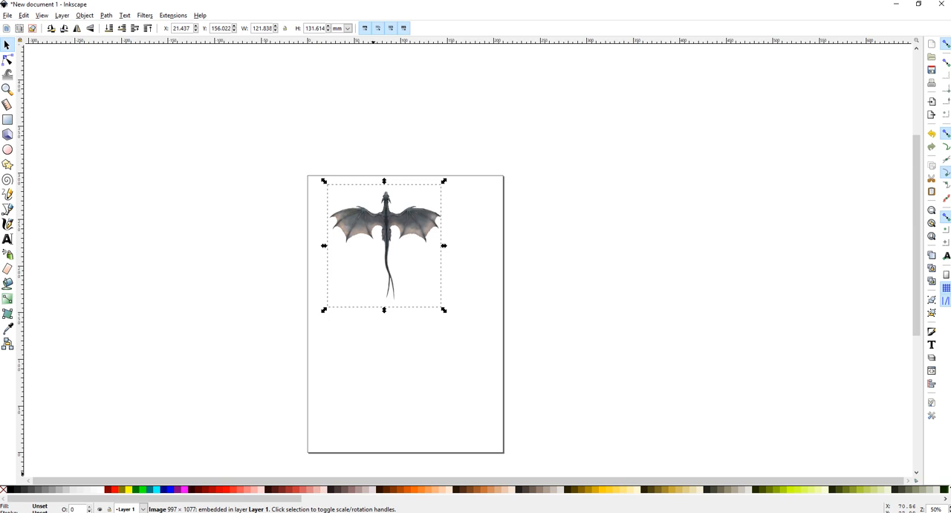
key("alt+Tab")
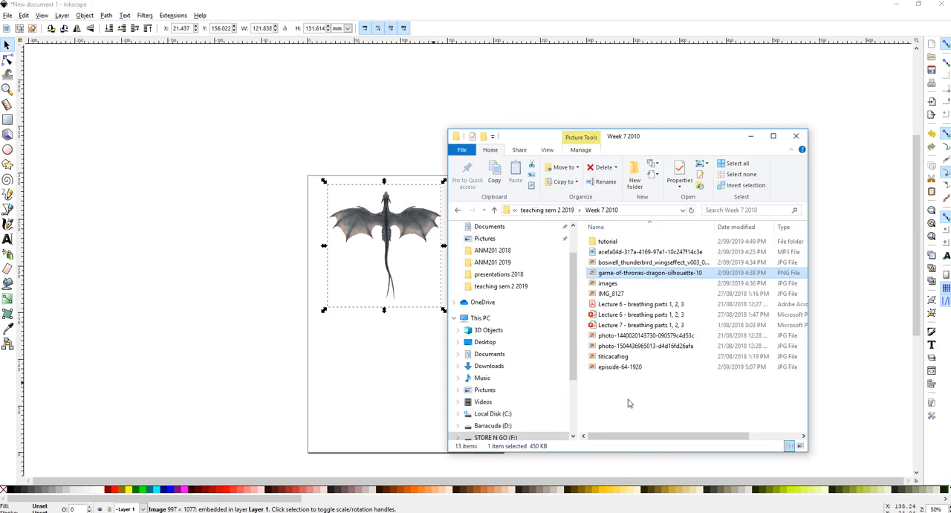
left_click(619, 367)
left_click(619, 368)
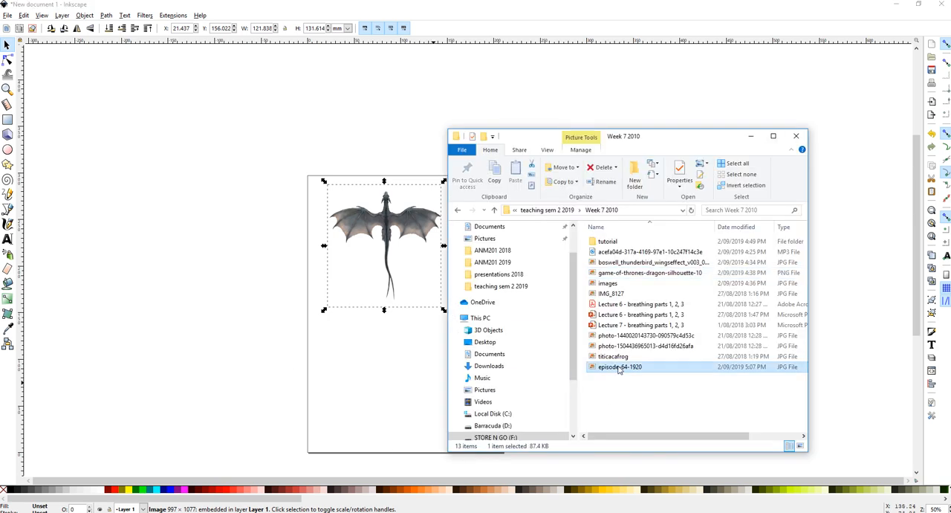
double_click(619, 367)
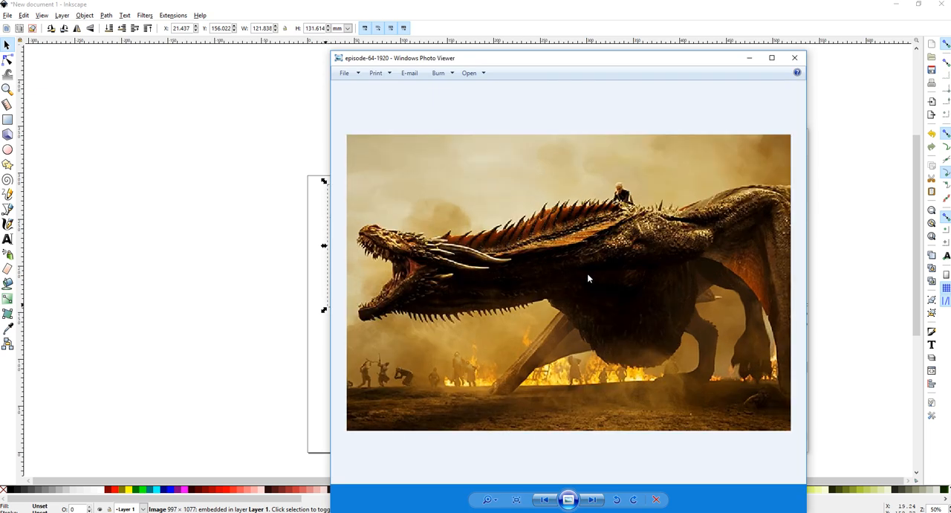
left_click(795, 58)
Import episode-64-1920 into the document, shrink it and move it to the top of the page
left_click_drag(615, 373, 390, 363)
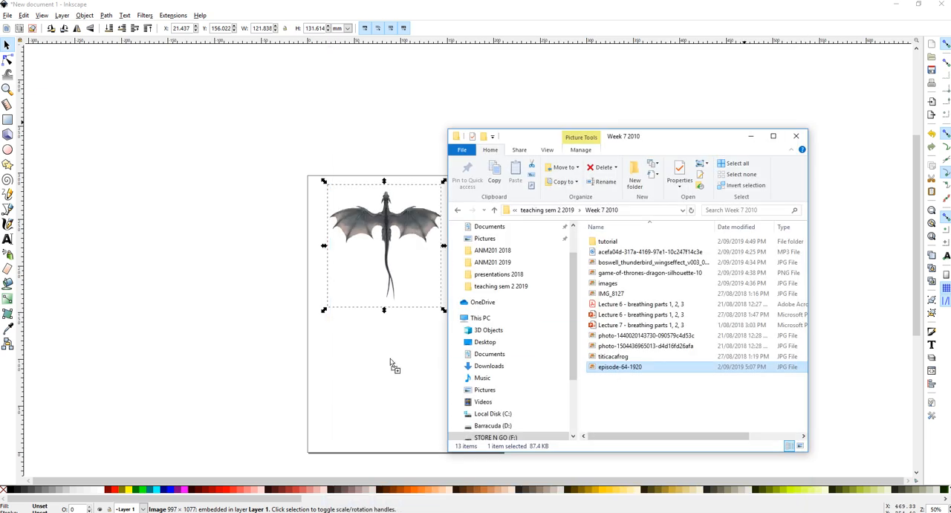
left_click(532, 328)
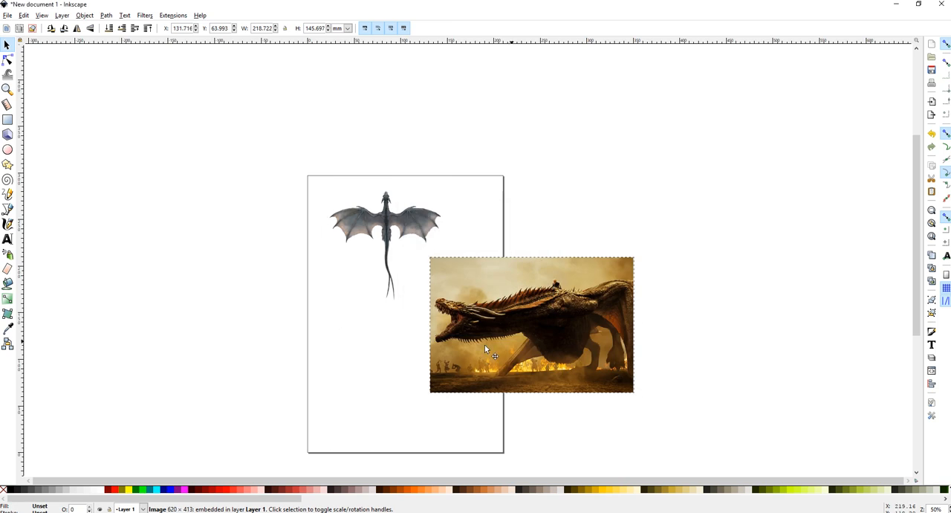
left_click_drag(485, 345, 374, 376)
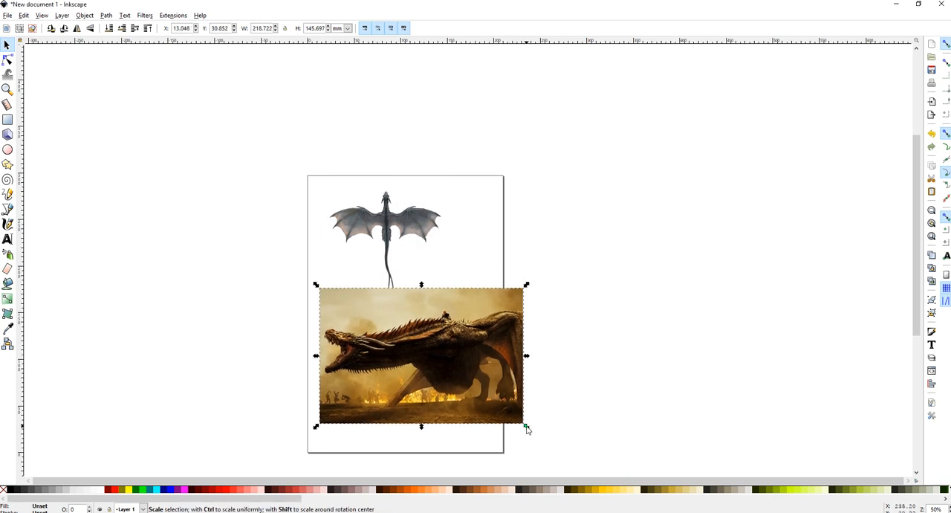
left_click_drag(526, 427, 495, 420)
left_click_drag(403, 354, 416, 245)
Delete the earlier dragon silhouette image
key("Escape")
left_click(402, 253)
key("Delete")
Trace the photo with Trace Bitmap using Edge detection at threshold 0.650
left_click(124, 16)
mouse_move(106, 16)
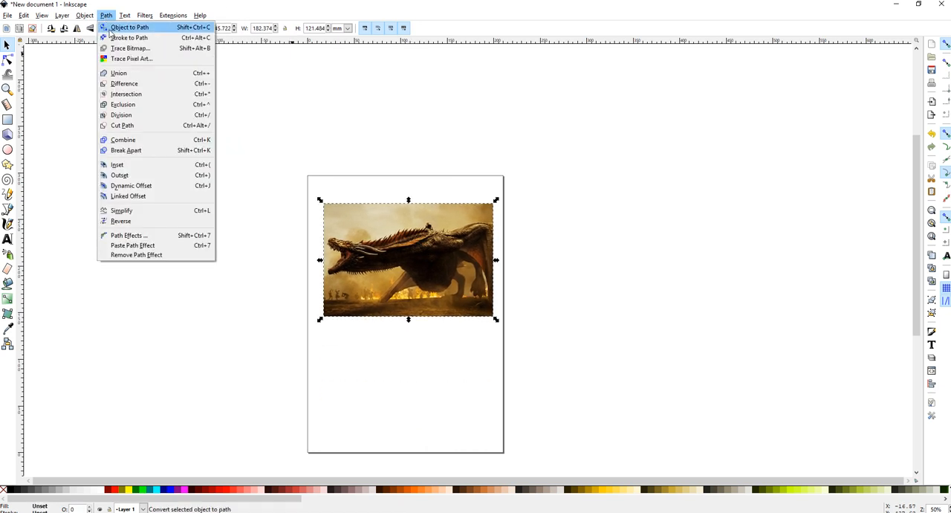
left_click(119, 46)
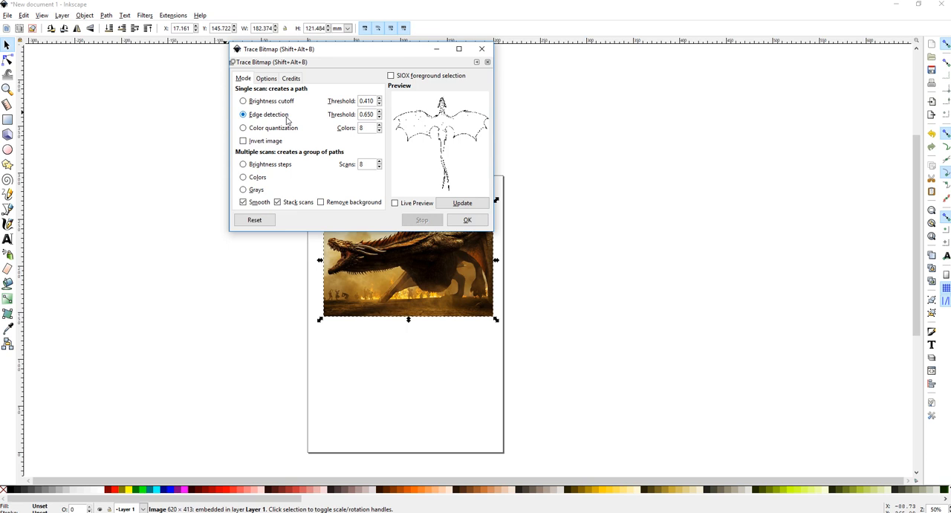
left_click(467, 221)
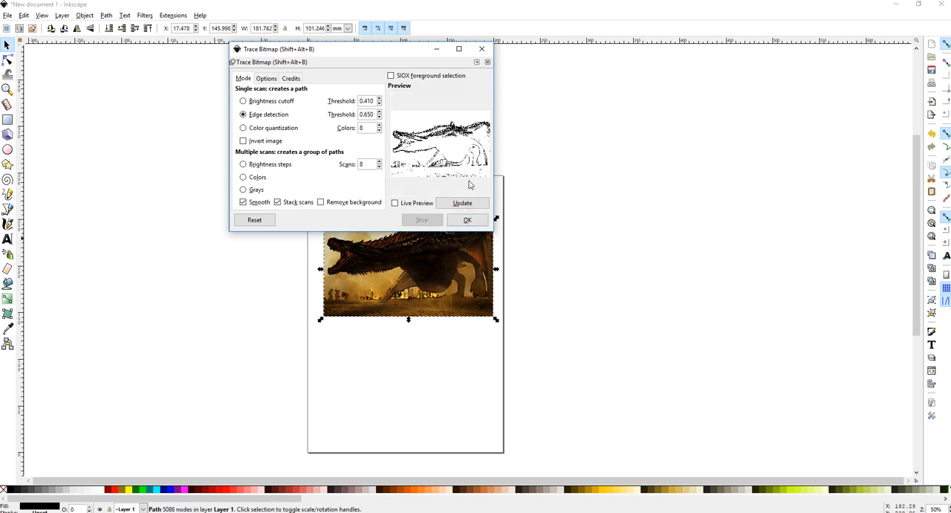
Close the Trace Bitmap dialog and delete both the traced outline and the photo, clearing the page
mouse_move(410, 274)
left_mouse_down()
mouse_move(553, 280)
mouse_move(617, 260)
left_mouse_up()
left_click(413, 312)
left_click_drag(413, 312, 420, 360)
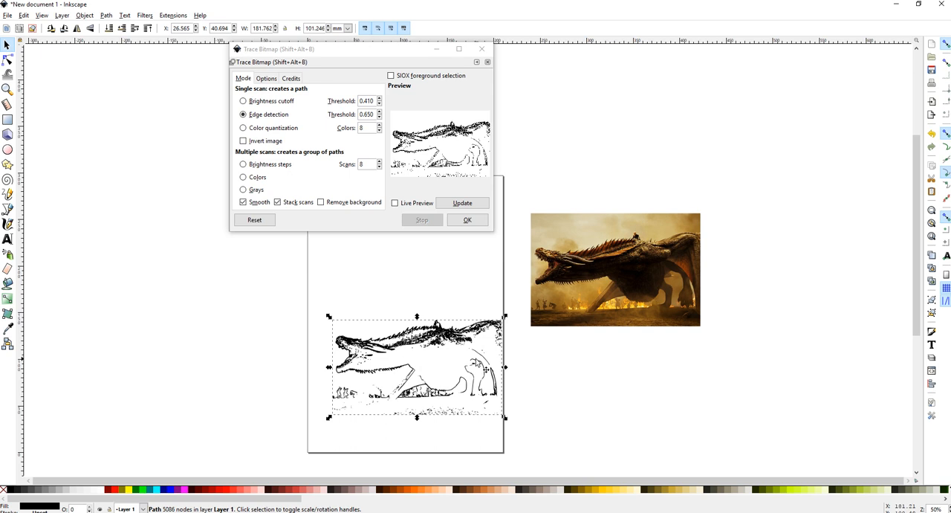
key("Delete")
mouse_move(636, 262)
left_mouse_down()
mouse_move(467, 314)
mouse_move(423, 307)
left_mouse_up()
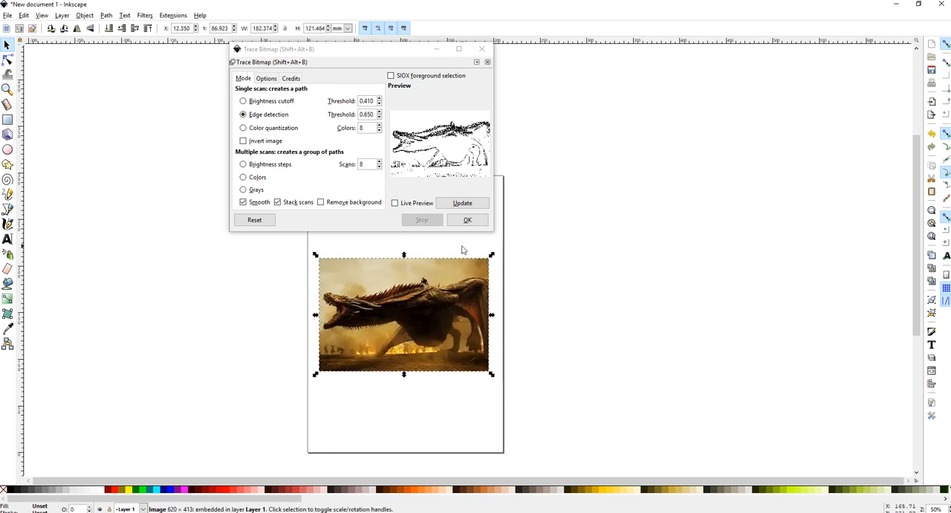
left_click(481, 48)
key("Delete")
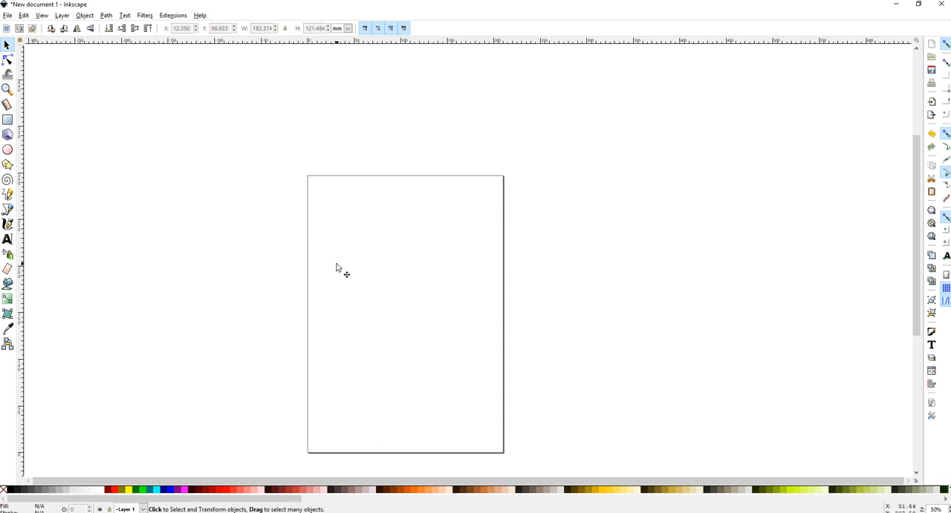
Switch to GIMP and create a new 2480 × 3508 px image
mouse_move(207, 512)
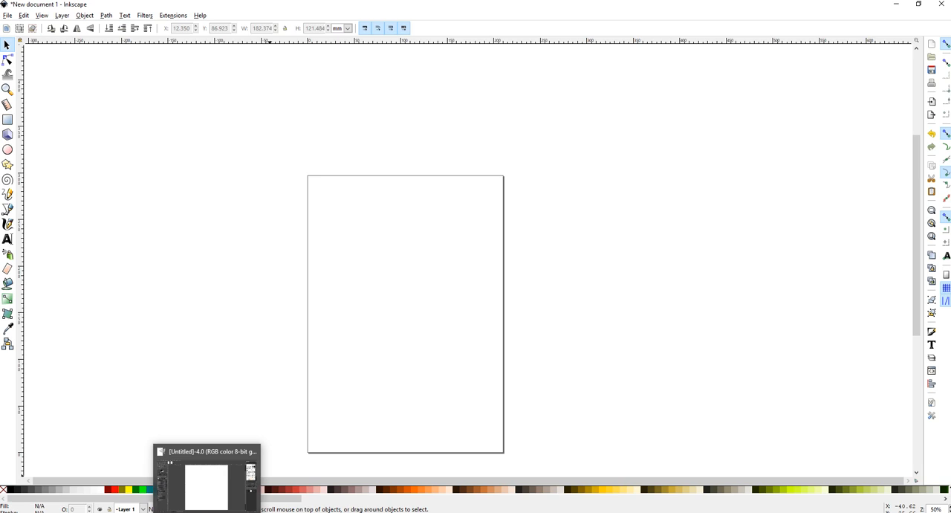
mouse_move(130, 511)
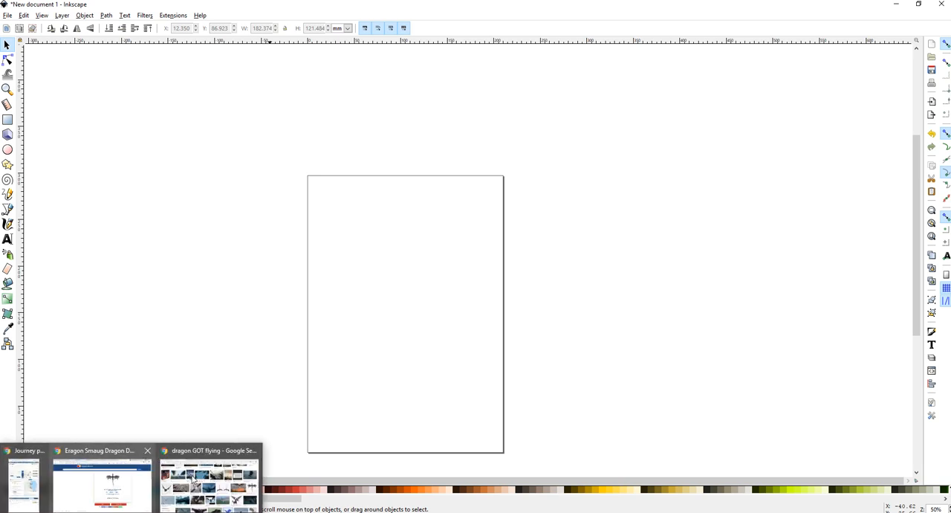
left_click(208, 483)
left_click(61, 11)
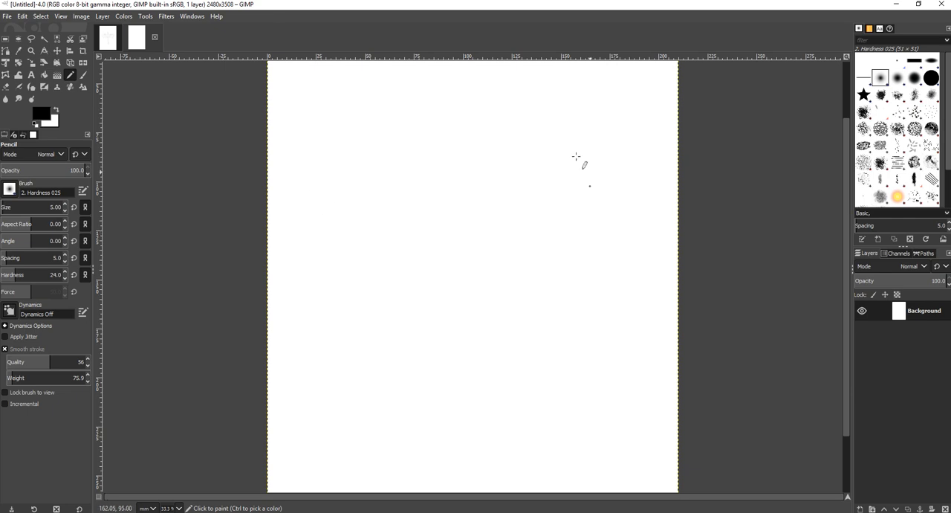
left_click(10, 21)
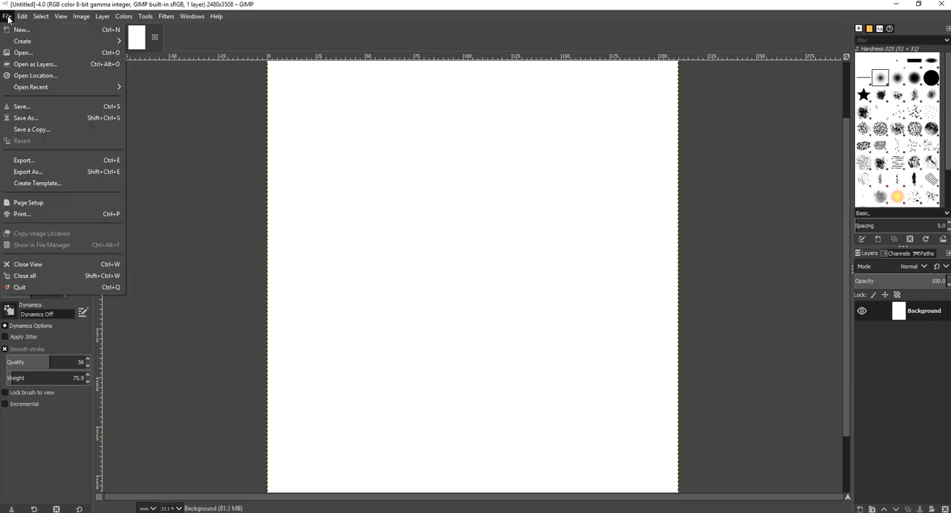
left_click(15, 29)
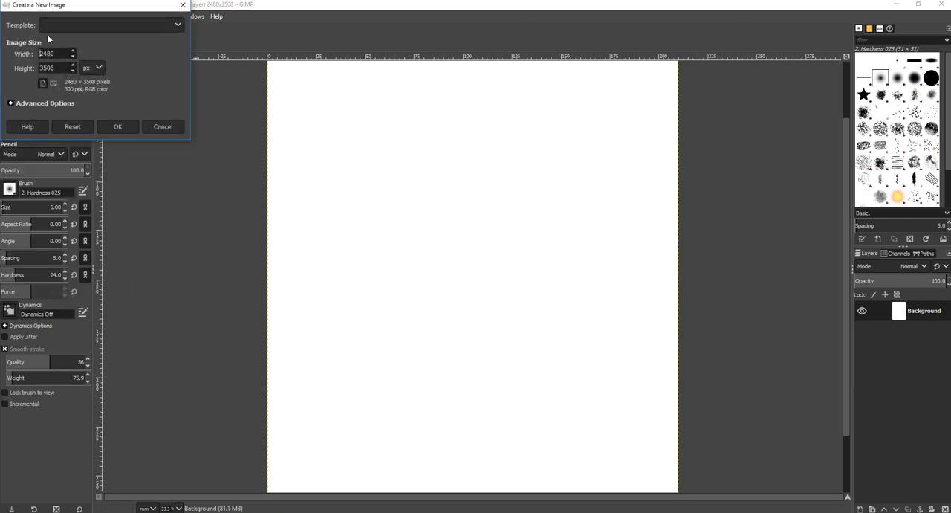
left_click(62, 23)
left_click(71, 88)
left_click(118, 127)
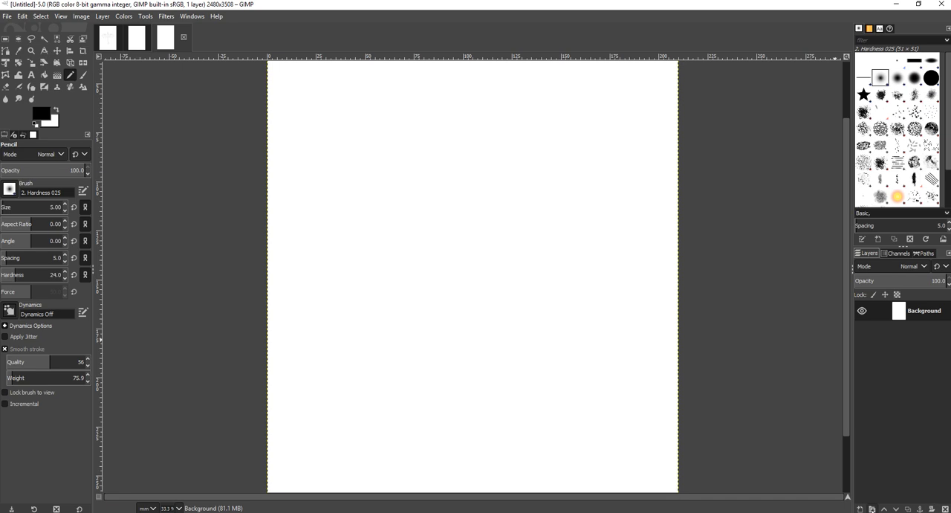
Add a layer group and a new transparent layer inside it
left_click(872, 509)
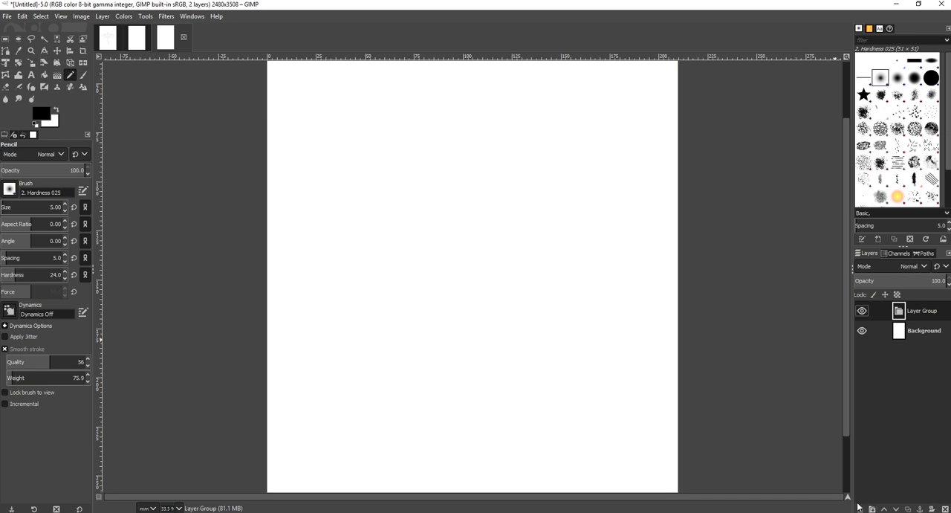
left_click(859, 510)
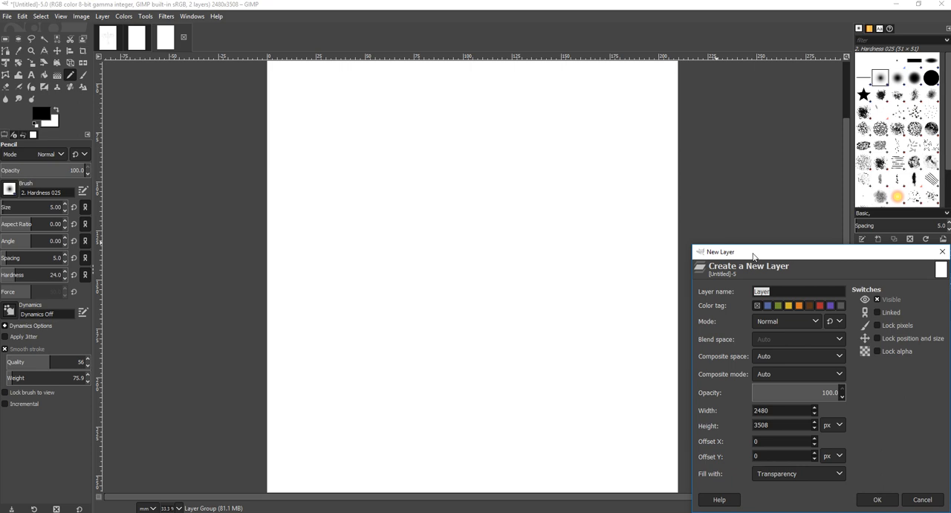
left_click_drag(753, 255, 611, 202)
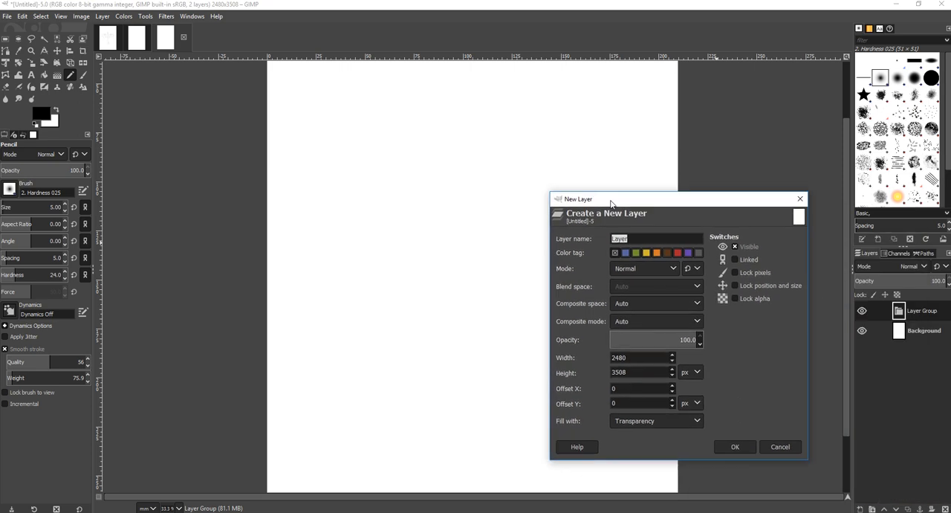
left_click(734, 445)
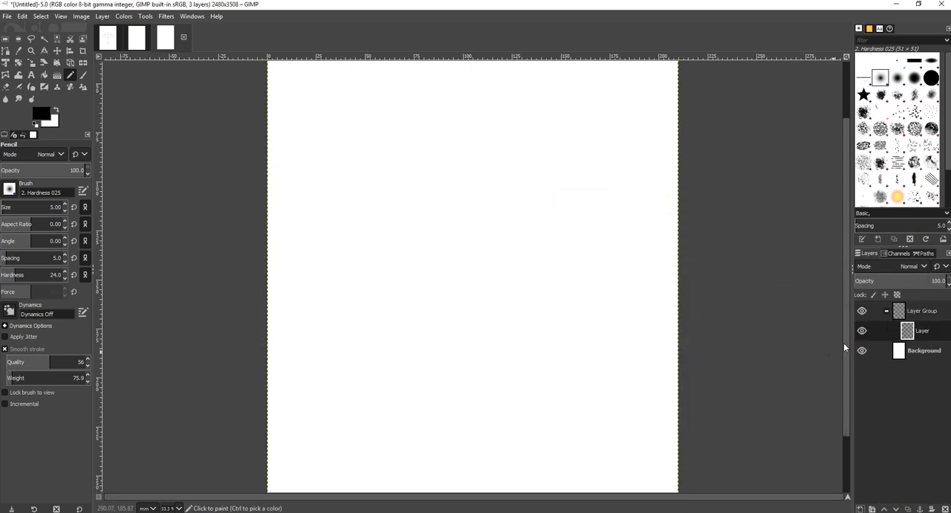
Delete the layer group together with its layer
left_click(913, 313)
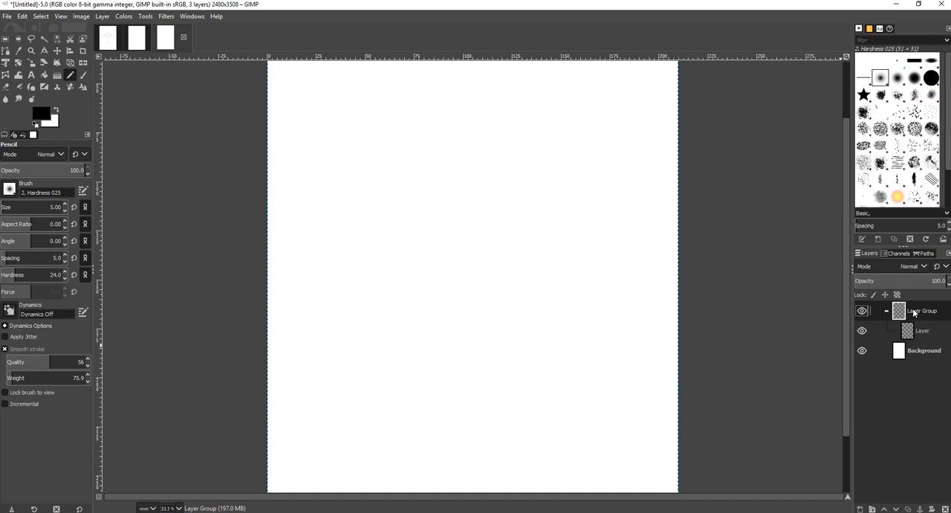
right_click(913, 318)
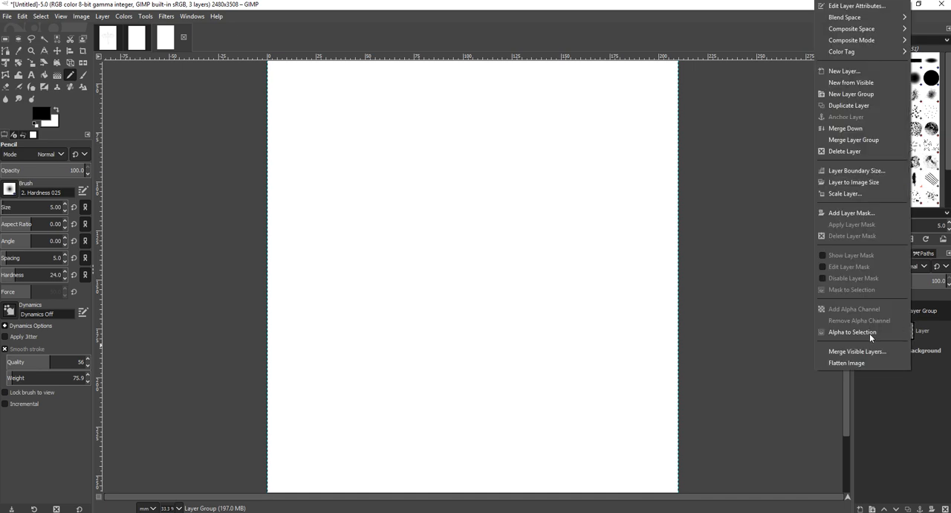
left_click(850, 152)
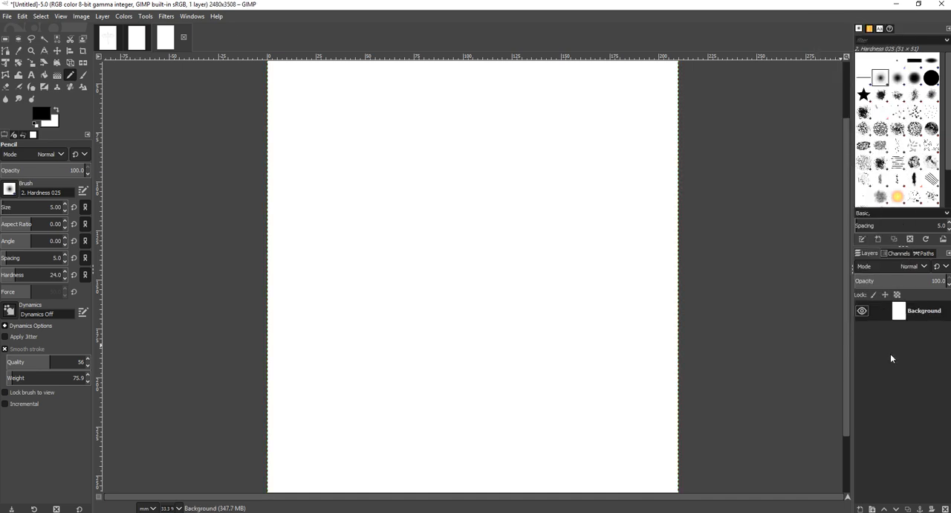
Add a new transparent layer above the background
left_click(861, 509)
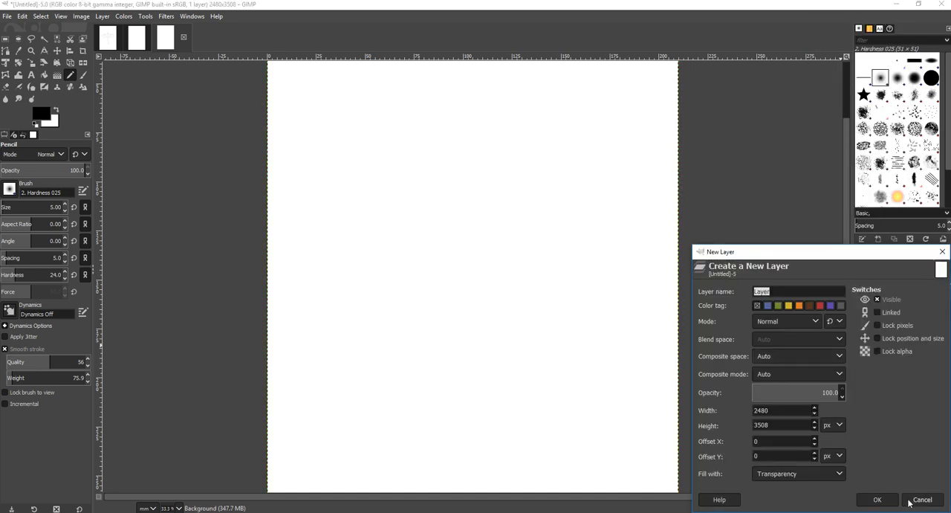
left_click(887, 498)
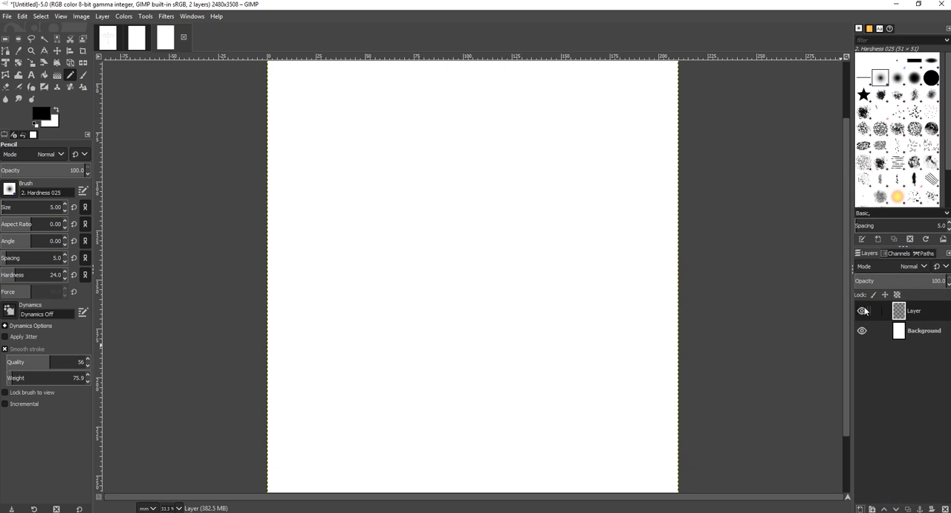
Scribble test lines on the new layer, toggle its visibility, and clear the layer again
left_click_drag(441, 188, 516, 308)
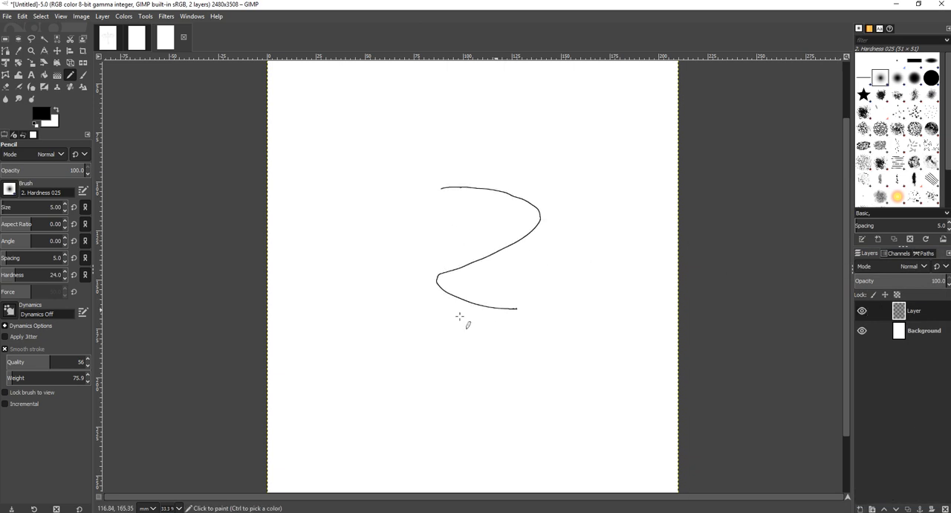
mouse_move(460, 317)
left_mouse_down()
mouse_move(400, 203)
mouse_move(445, 186)
mouse_move(434, 288)
mouse_move(467, 355)
mouse_move(498, 249)
left_mouse_up()
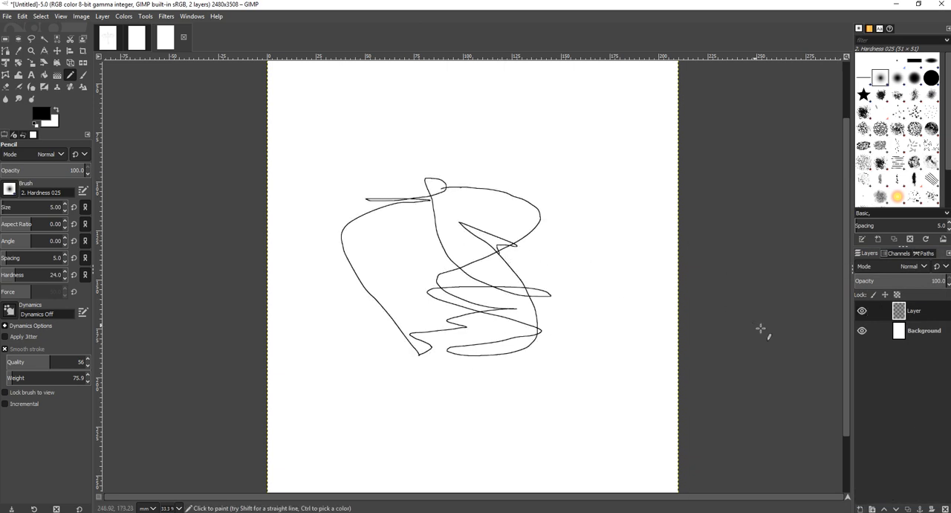
left_click(862, 311)
left_click(862, 311)
left_click(862, 311)
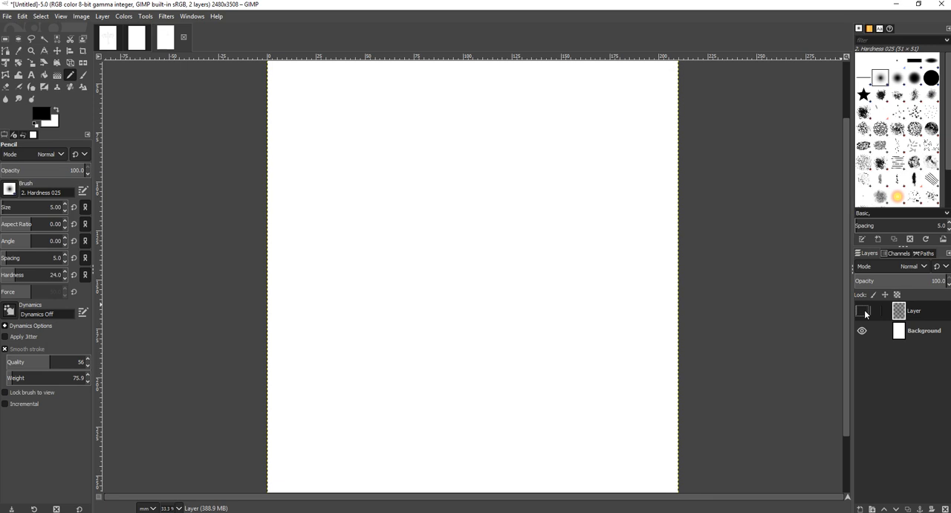
left_click(862, 311)
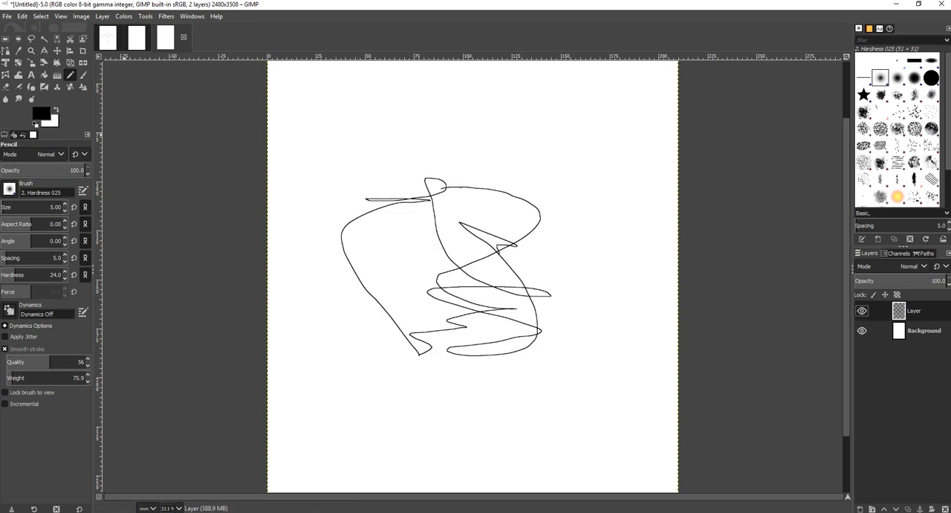
key("Delete")
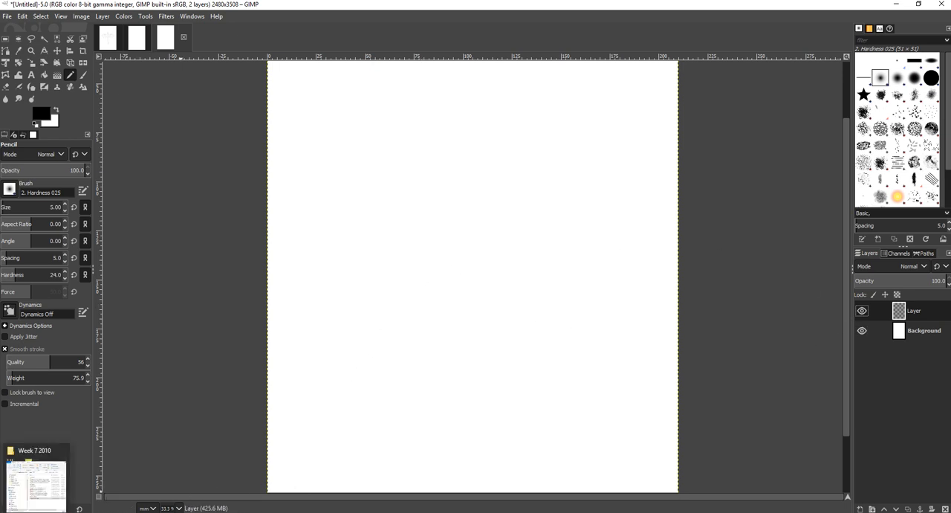
Bring in the game-of-thrones-dragon-silhouette-10 image from the Week 7 2010 folder as a new layer on the canvas
left_click(36, 479)
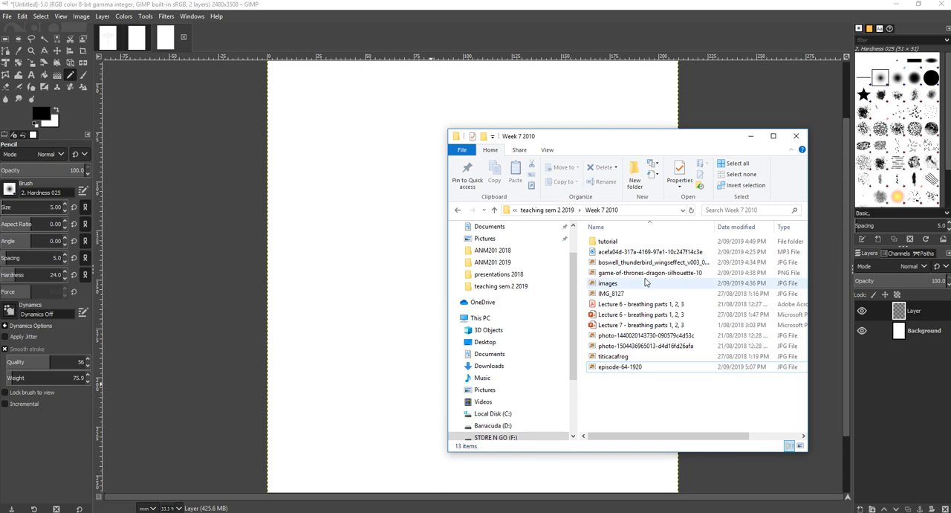
left_click_drag(647, 272, 345, 263)
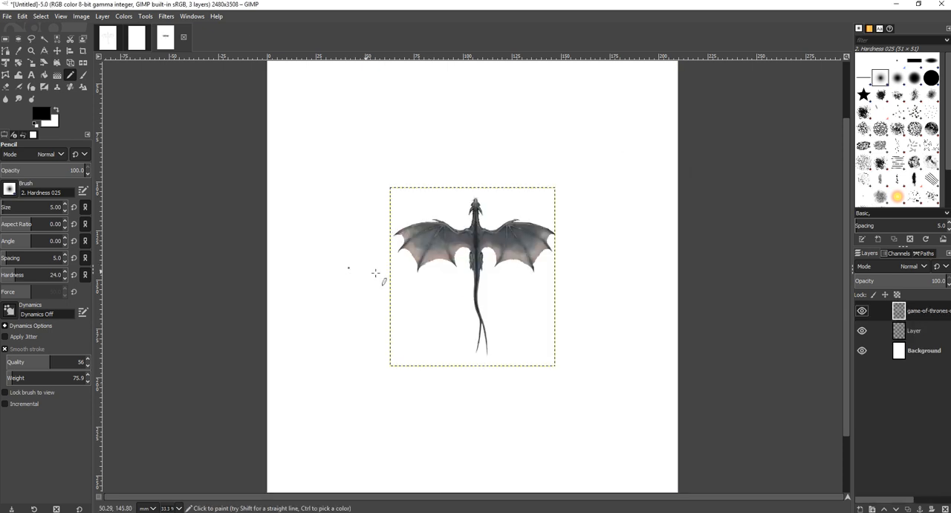
Enlarge the dragon image with the Unified Transform tool until it fills most of the page, and apply it
left_click(6, 64)
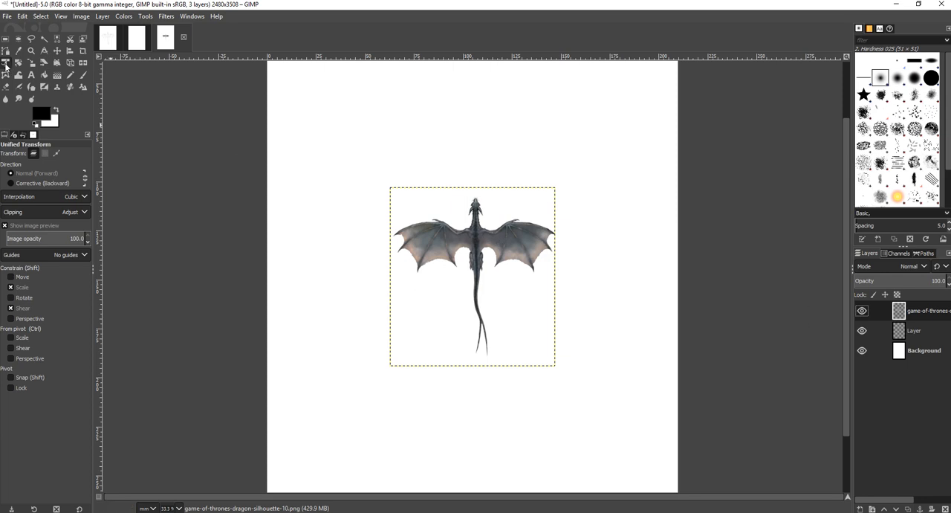
left_click_drag(482, 247, 453, 209)
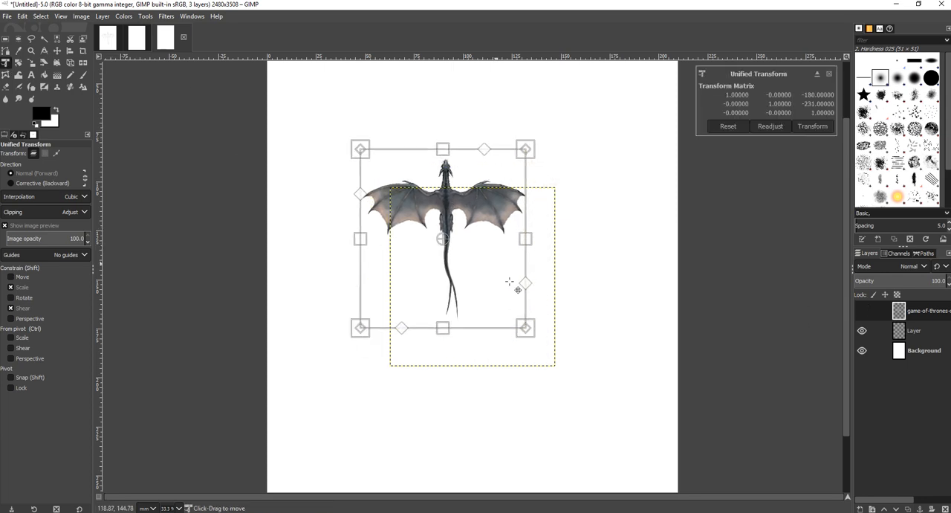
left_click_drag(535, 331, 630, 415)
key("ctrl+z")
left_click_drag(523, 327, 549, 334)
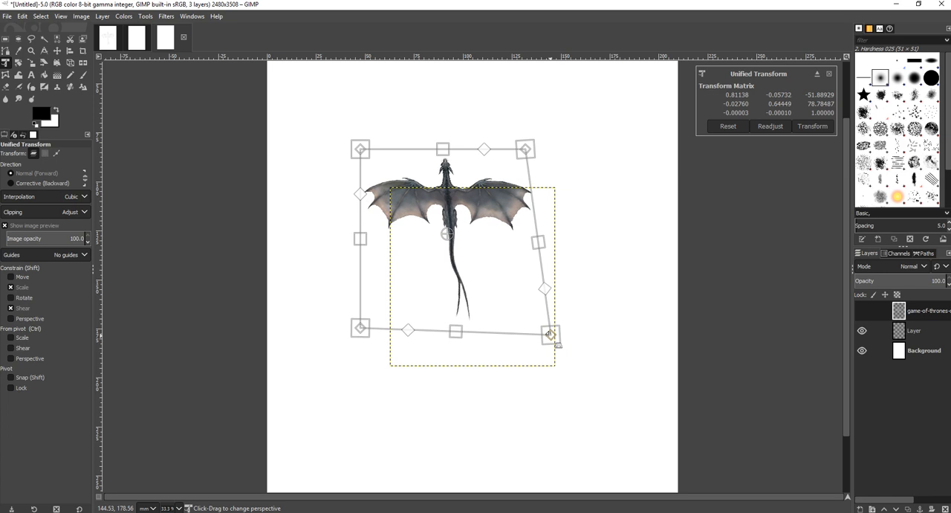
key("ctrl+z")
left_click_drag(459, 242, 488, 287)
key("ctrl")
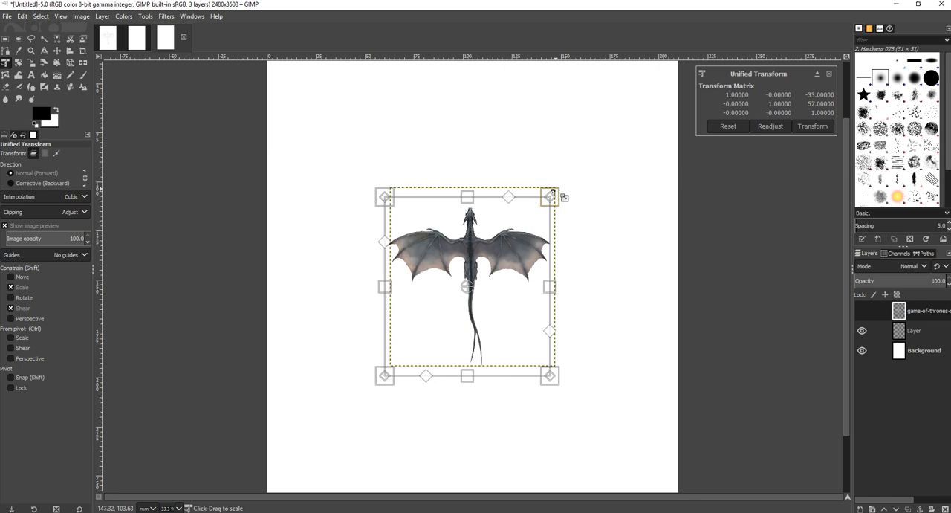
left_click_drag(562, 193, 576, 166)
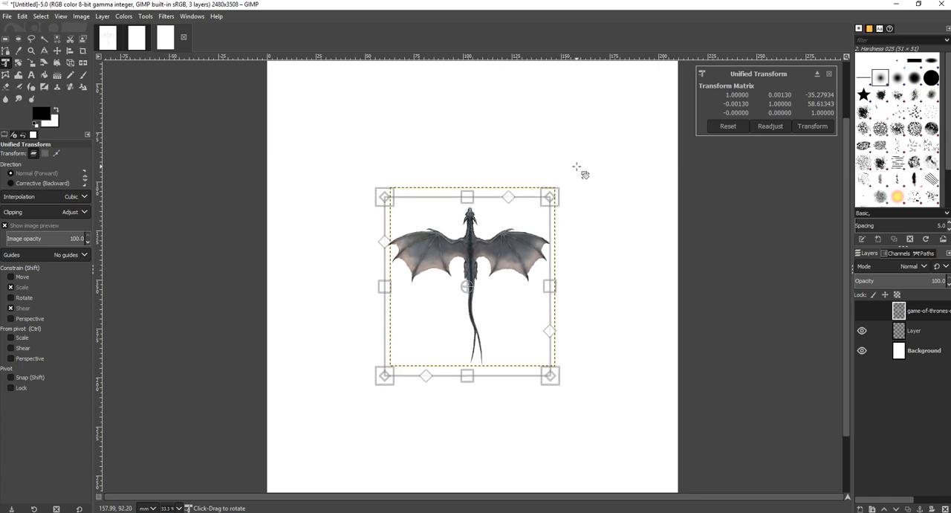
mouse_move(551, 198)
left_mouse_down()
mouse_move(559, 182)
mouse_move(546, 202)
left_mouse_up()
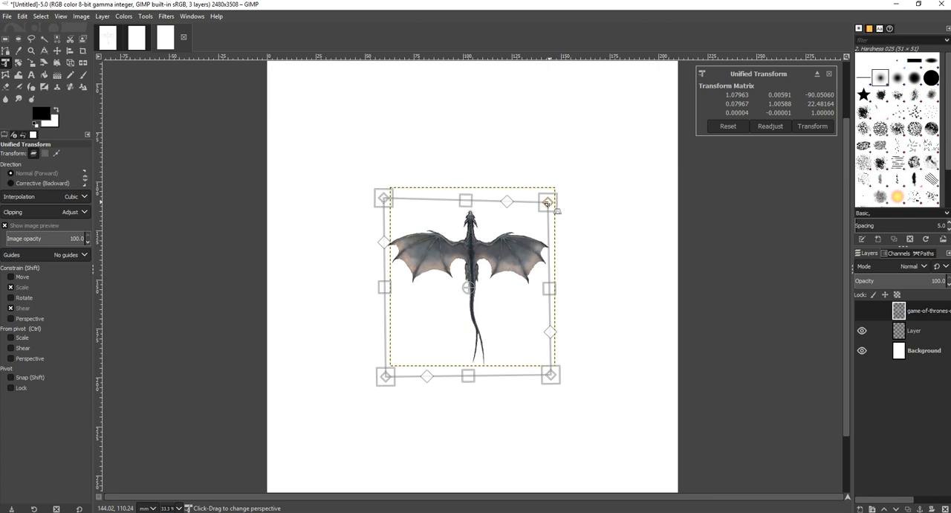
key("ctrl+z")
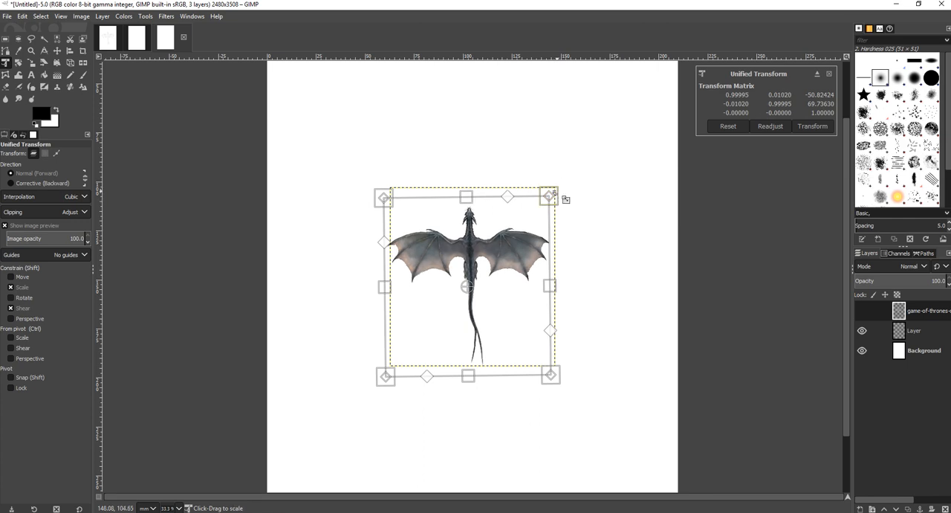
left_click_drag(563, 201, 682, 99)
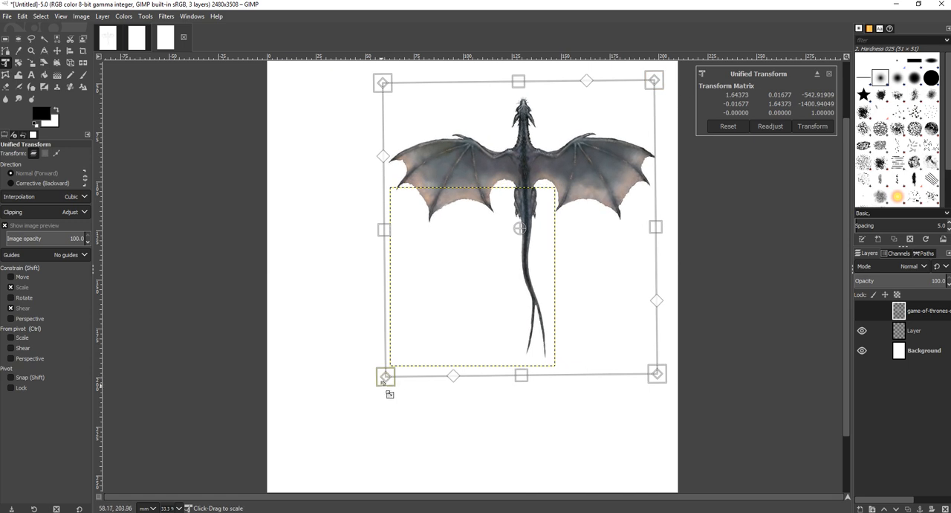
left_click_drag(383, 380, 315, 449)
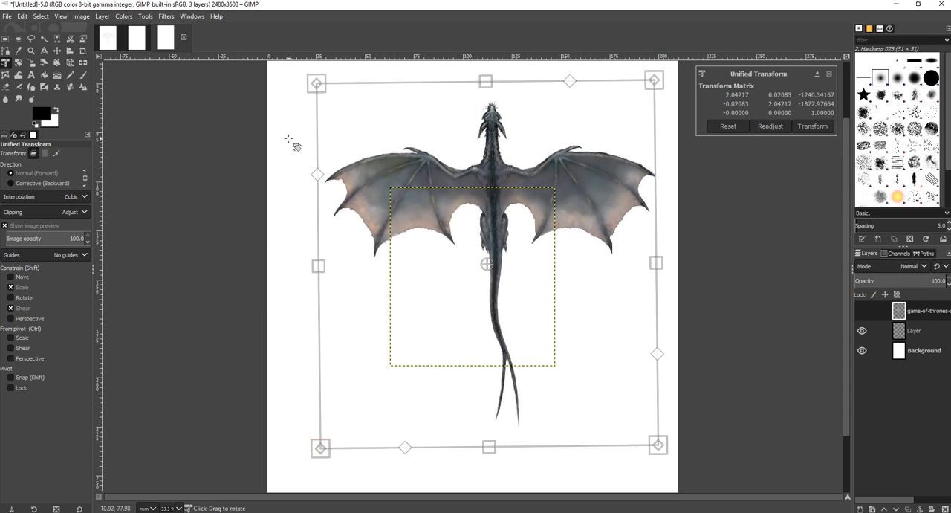
key("Return")
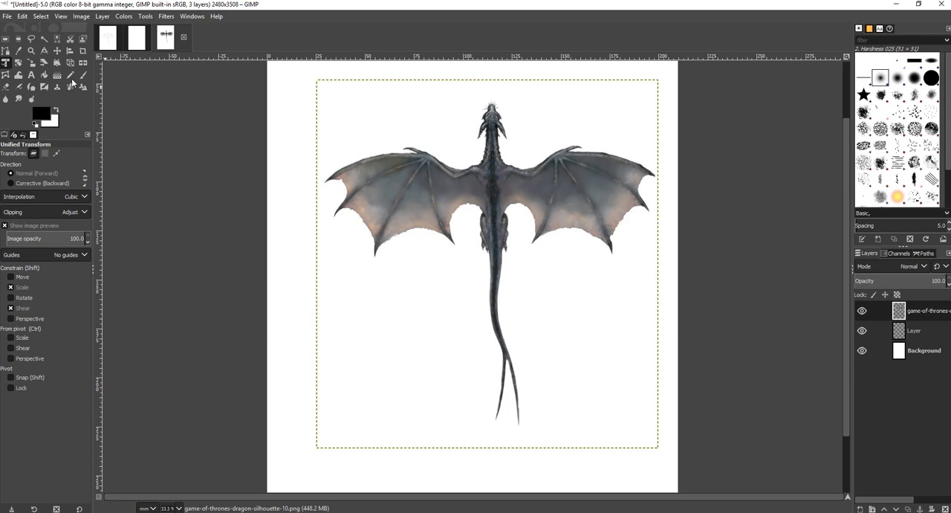
Shift the enlarged dragon slightly left and down with Unified Transform and apply it
left_click_drag(503, 184, 485, 193)
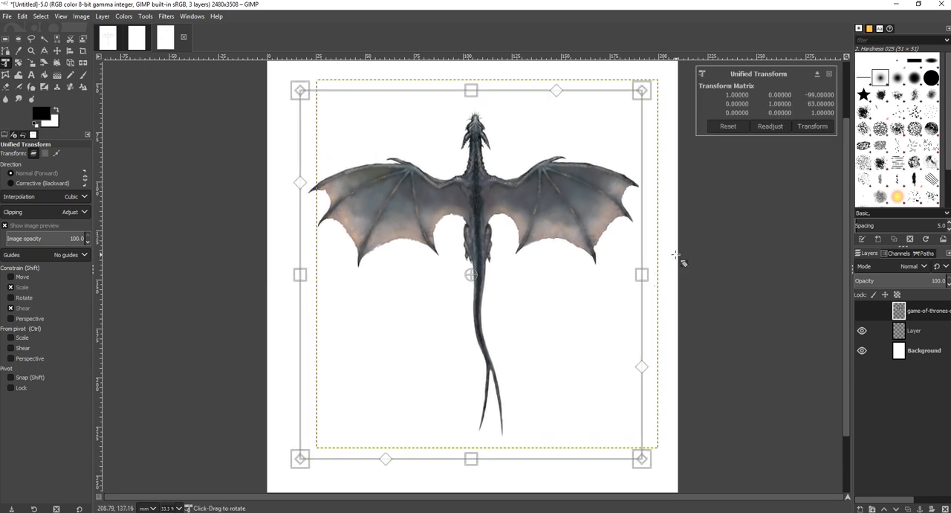
key("Return")
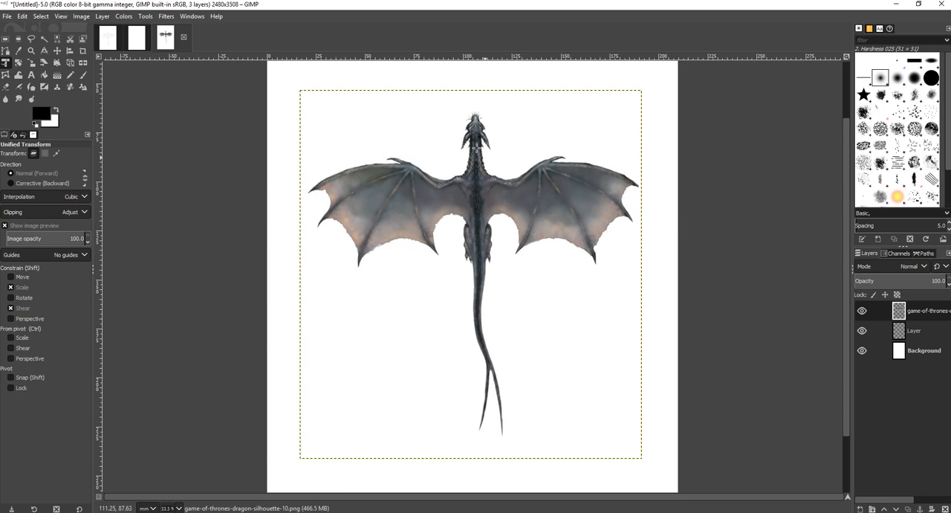
Choose the Pencil tool and move the blank layer above the dragon image layer
left_click(72, 75)
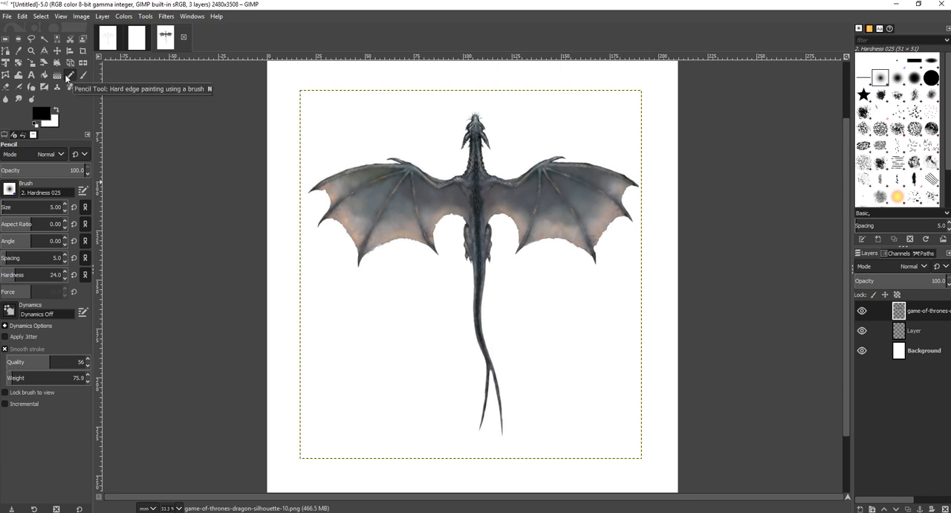
left_click(900, 335)
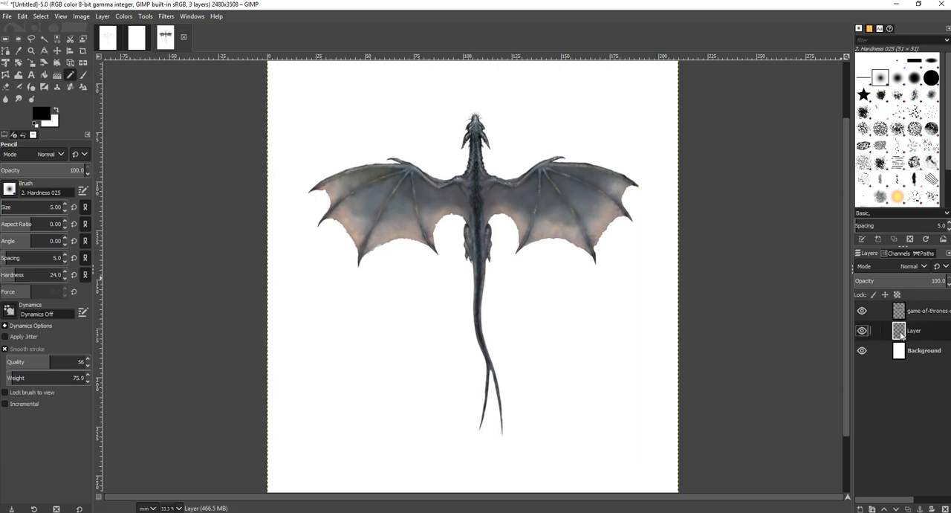
left_click_drag(901, 335, 892, 304)
left_click(925, 315)
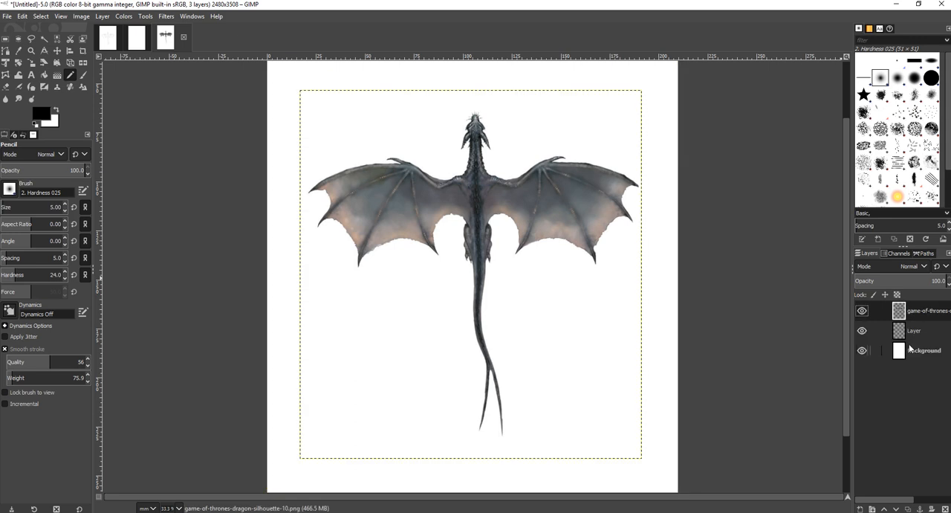
left_click(912, 329)
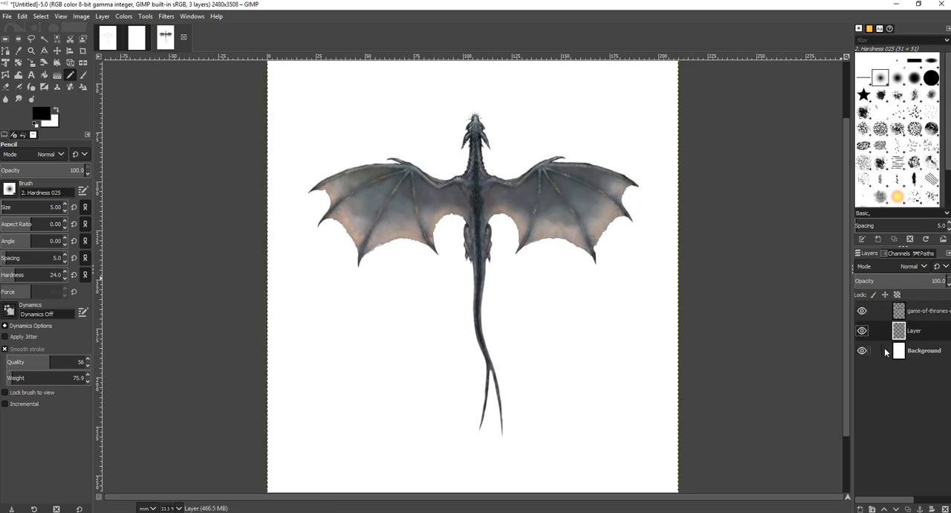
left_click_drag(917, 336, 926, 318)
left_click(927, 318)
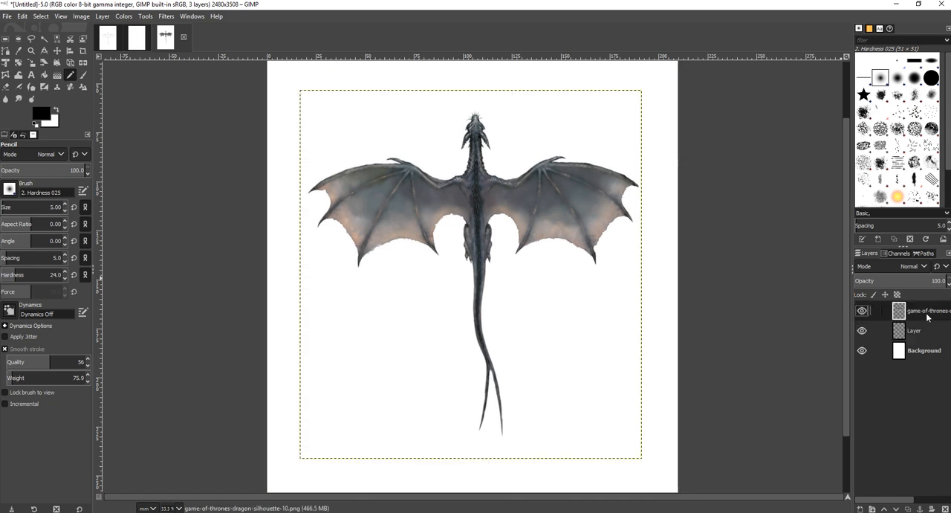
left_click(907, 332)
double_click(900, 334)
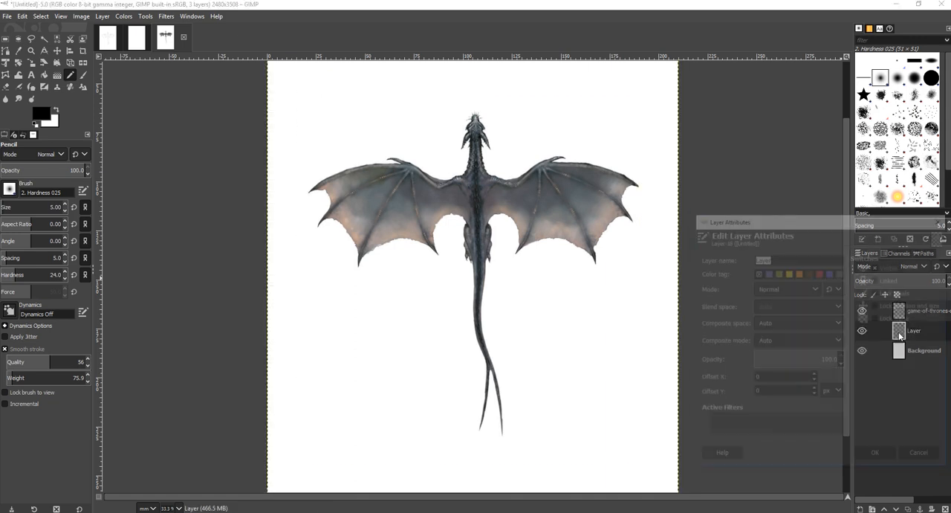
left_click(878, 457)
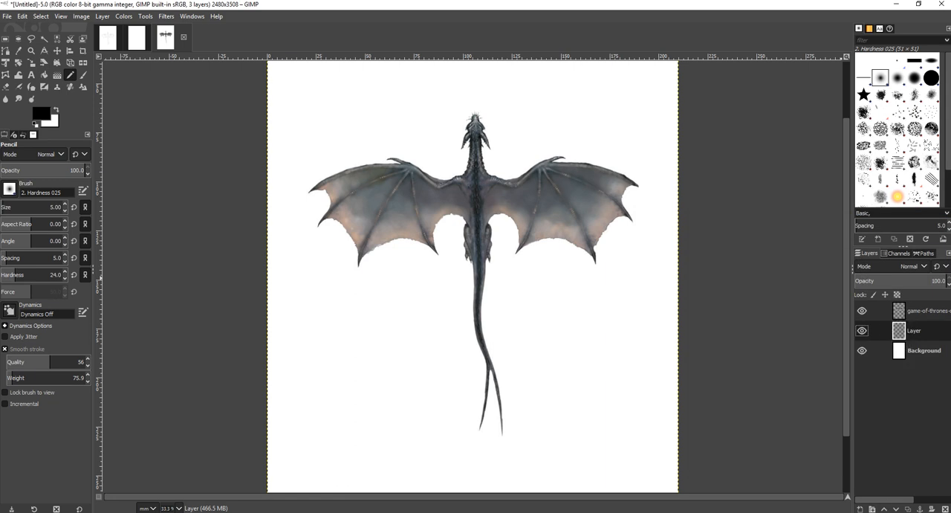
left_click(885, 509)
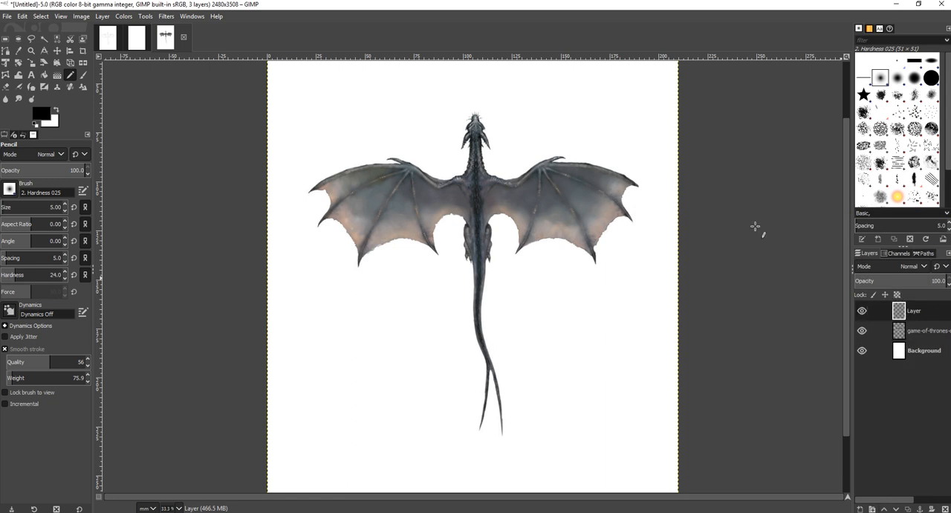
Trace the outline of the dragon's neck and wing shoulder in black pencil on the blank layer
scroll(472, 152, "up", 1)
key("1")
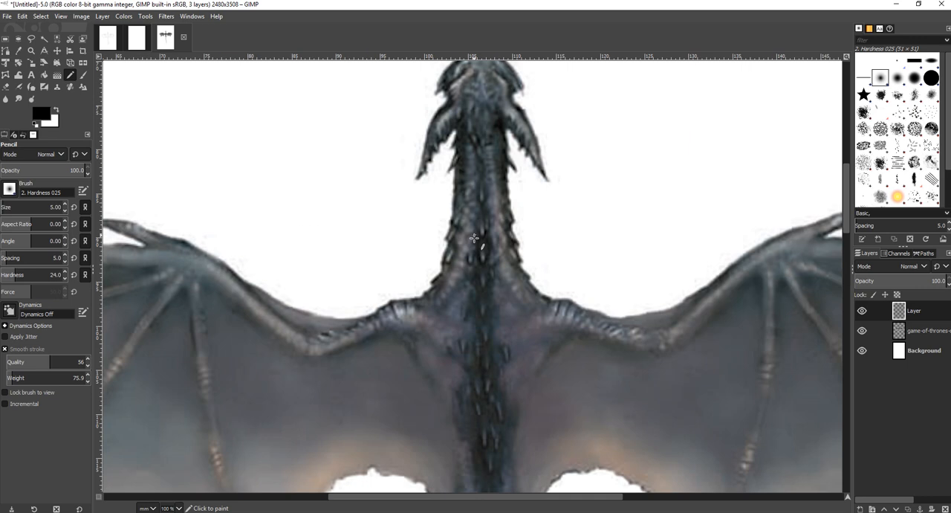
scroll(473, 237, "up", 3, "ctrl")
mouse_move(429, 143)
left_mouse_down()
mouse_move(413, 272)
mouse_move(400, 318)
mouse_move(375, 349)
mouse_move(248, 398)
mouse_move(167, 399)
mouse_move(119, 379)
left_mouse_up()
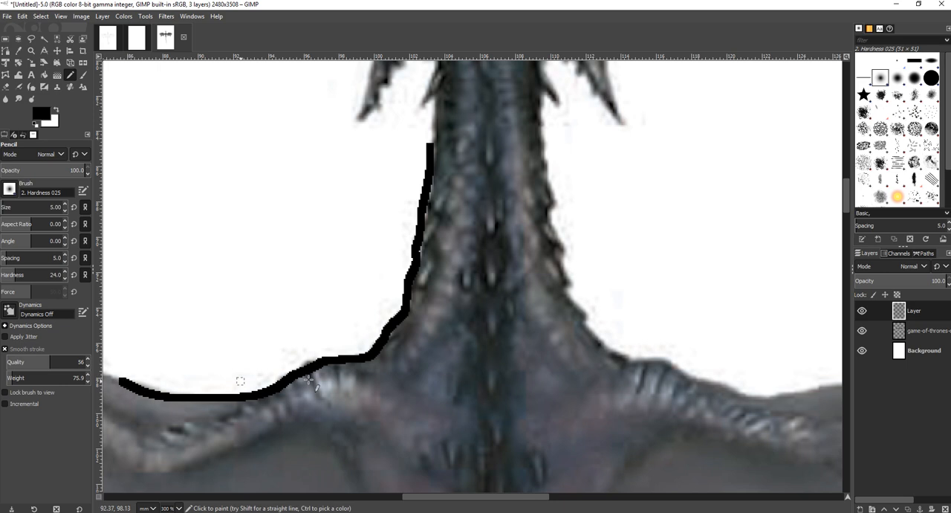
Toggle the visibility of the tracing layer and the dragon layer to check the traced line
left_click(862, 312)
left_click(861, 311)
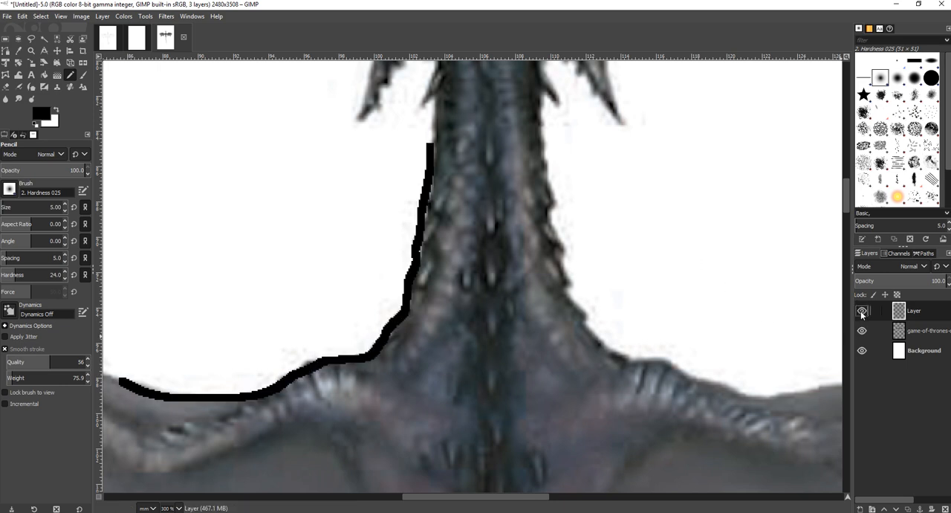
left_click(862, 330)
left_click(862, 330)
left_click(861, 330)
left_click(861, 330)
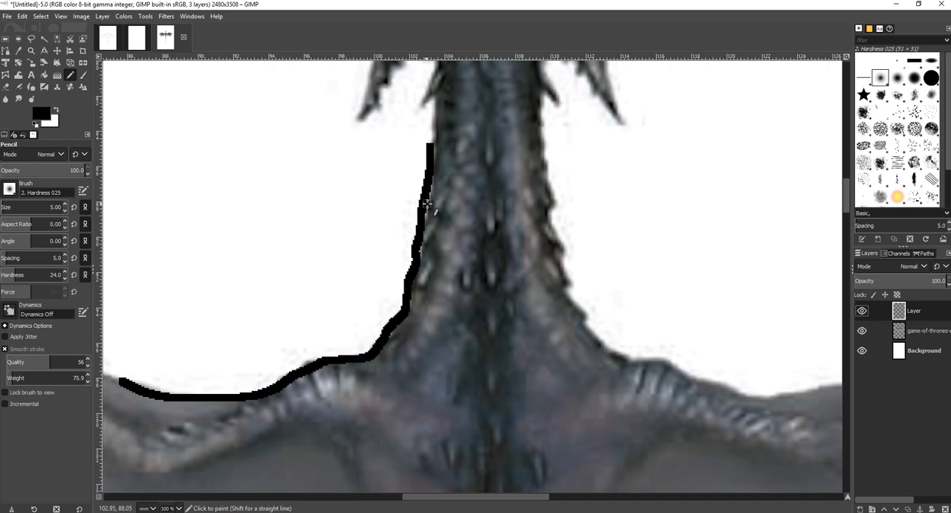
Trace the left wing's upper edge and finger bones with the pencil on the tracing layer
scroll(428, 202, "down", 4)
scroll(428, 202, "up", 3)
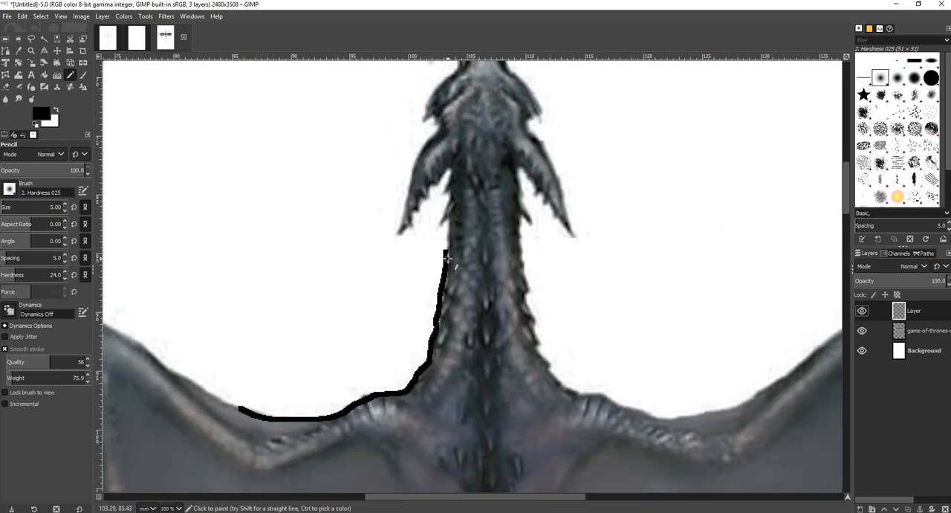
scroll(383, 373, "down", 3)
scroll(327, 387, "up", 3)
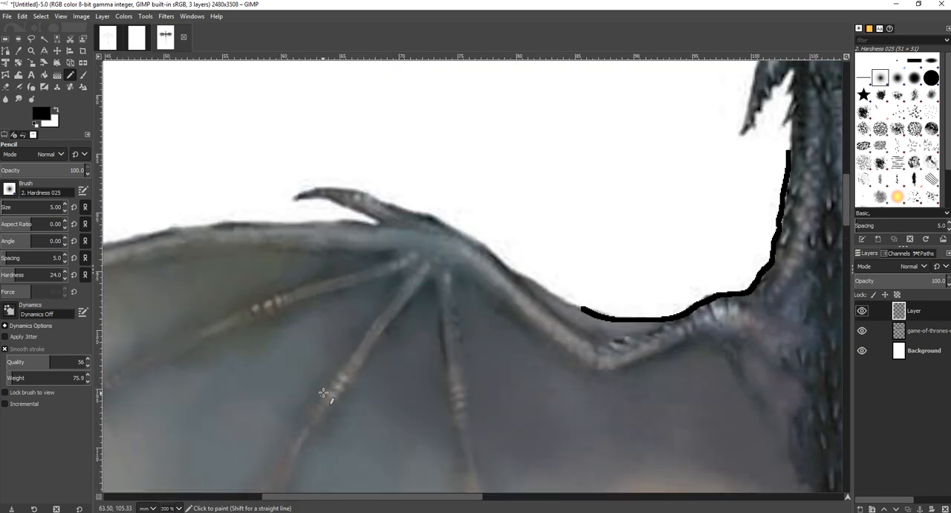
mouse_move(584, 310)
left_mouse_down()
mouse_move(517, 279)
mouse_move(418, 208)
mouse_move(350, 193)
mouse_move(291, 197)
mouse_move(358, 209)
mouse_move(376, 226)
mouse_move(225, 223)
mouse_move(128, 239)
mouse_move(231, 259)
mouse_move(385, 256)
mouse_move(271, 284)
mouse_move(200, 323)
mouse_move(200, 344)
mouse_move(394, 274)
mouse_move(384, 308)
mouse_move(313, 399)
mouse_move(308, 419)
mouse_move(392, 344)
mouse_move(426, 282)
mouse_move(431, 382)
mouse_move(456, 477)
mouse_move(468, 373)
mouse_move(458, 282)
mouse_move(551, 352)
mouse_move(619, 364)
mouse_move(699, 336)
mouse_move(741, 379)
left_mouse_up()
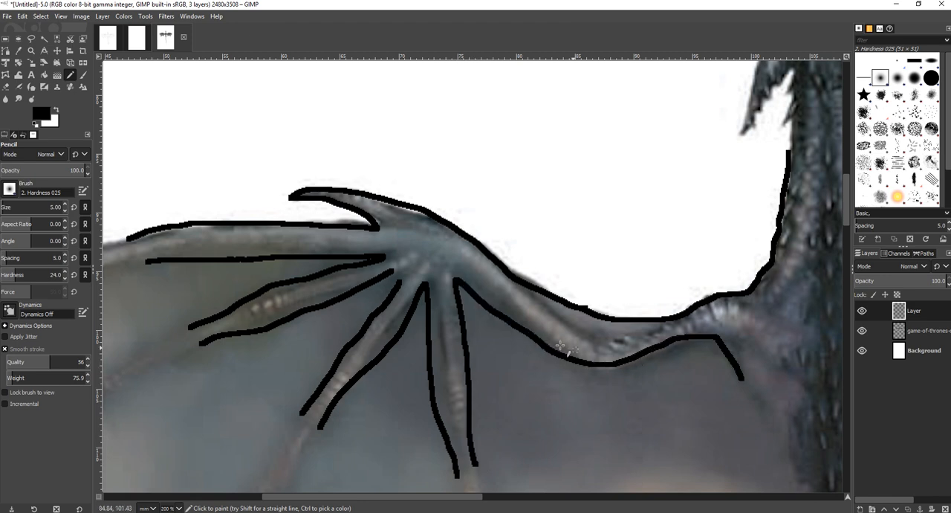
Trace the left wing's inner shoulder edge, scalloped trailing edge and wingtip in pencil on the tracing layer
mouse_move(545, 315)
left_mouse_down()
mouse_move(577, 333)
mouse_move(645, 326)
left_mouse_up()
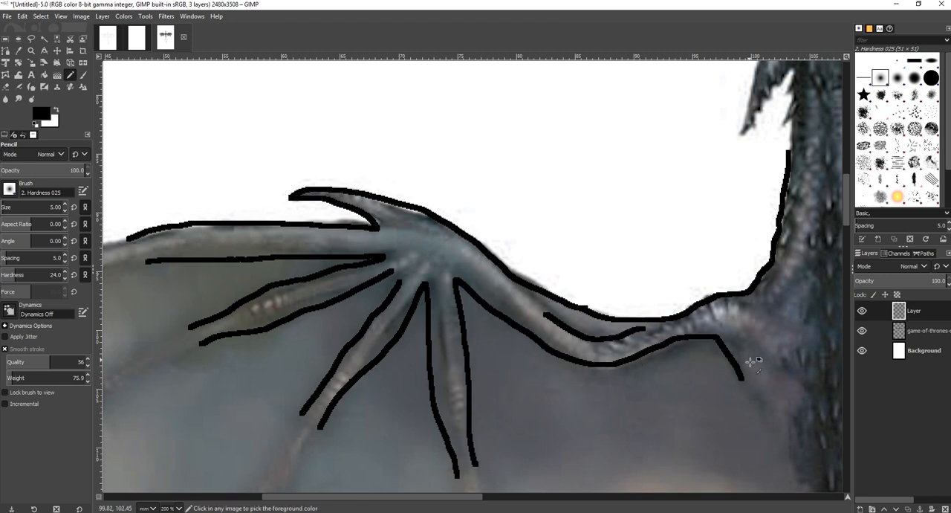
scroll(750, 362, "down", 5)
scroll(794, 374, "up", 3)
scroll(651, 392, "down", 2)
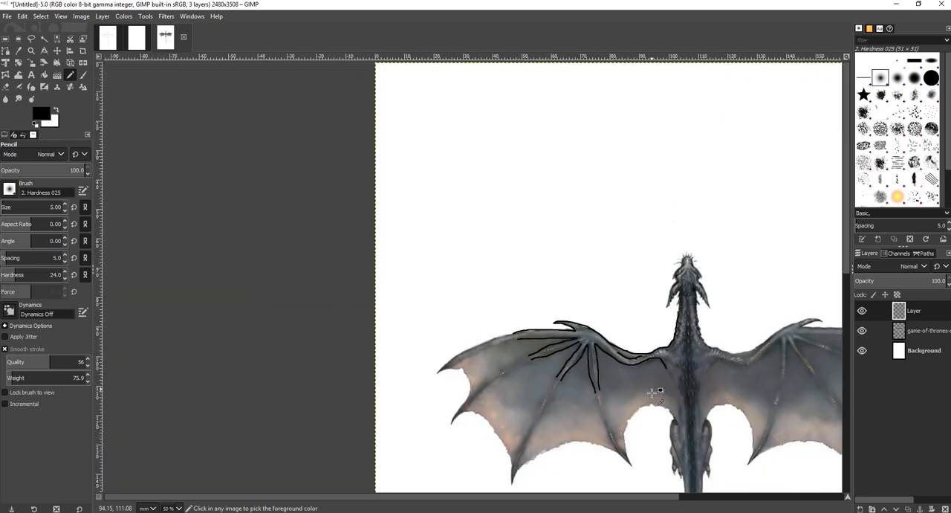
left_click_drag(651, 402, 630, 414)
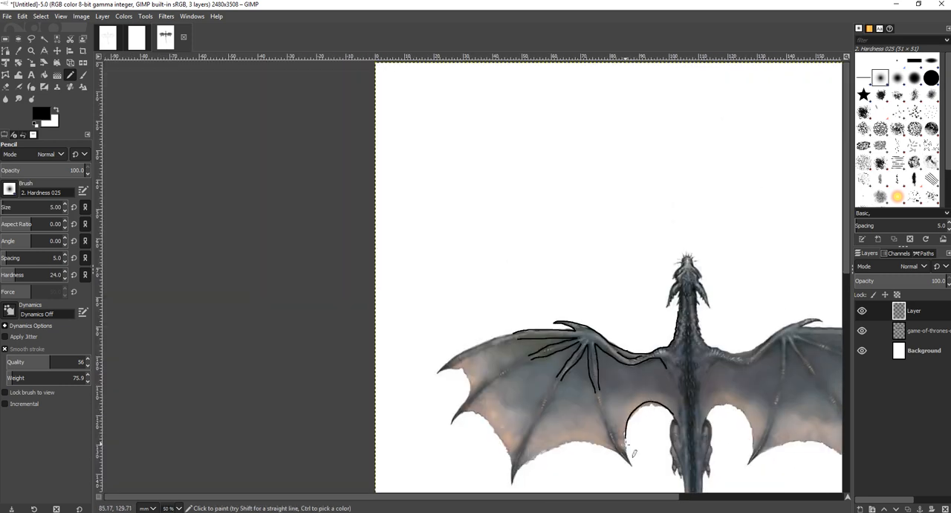
mouse_move(615, 453)
left_mouse_down()
mouse_move(555, 445)
mouse_move(509, 487)
mouse_move(504, 449)
left_mouse_up()
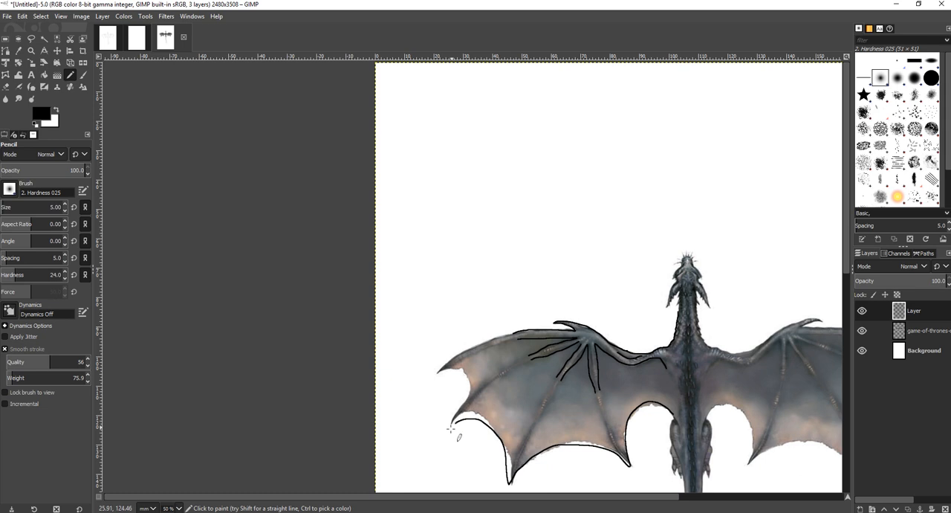
left_click_drag(460, 413, 466, 381)
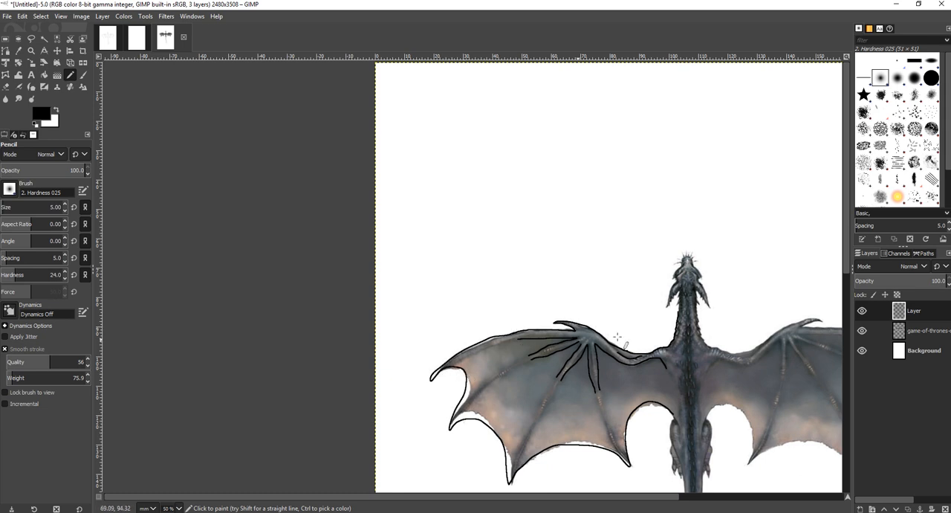
Trace the left wing's lower finger bones and short membrane strokes with the pencil
scroll(520, 387, "up", 4)
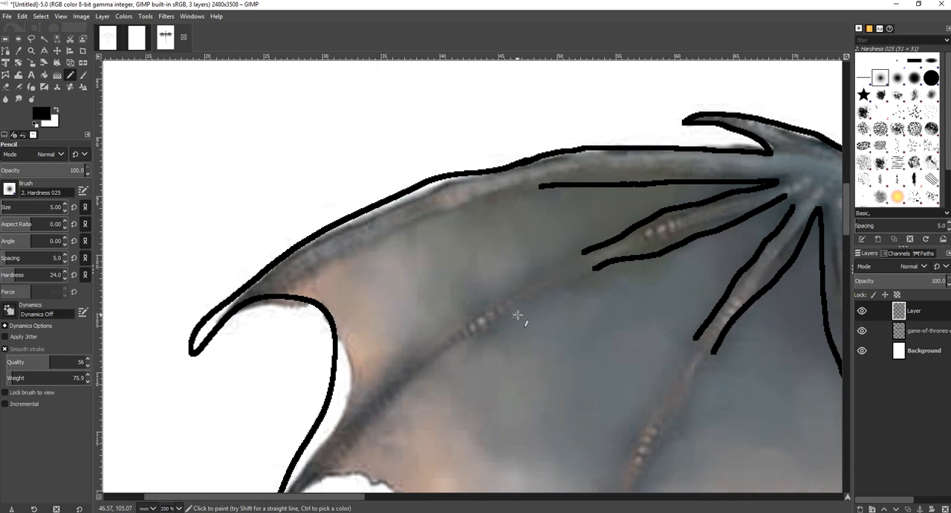
mouse_move(519, 314)
left_mouse_down()
mouse_move(460, 348)
mouse_move(367, 433)
mouse_move(348, 450)
left_mouse_up()
mouse_move(371, 390)
left_mouse_down()
mouse_move(395, 369)
mouse_move(500, 297)
left_mouse_up()
mouse_move(646, 399)
left_mouse_down()
mouse_move(629, 447)
mouse_move(639, 462)
mouse_move(655, 446)
mouse_move(639, 484)
left_mouse_up()
left_click(663, 429)
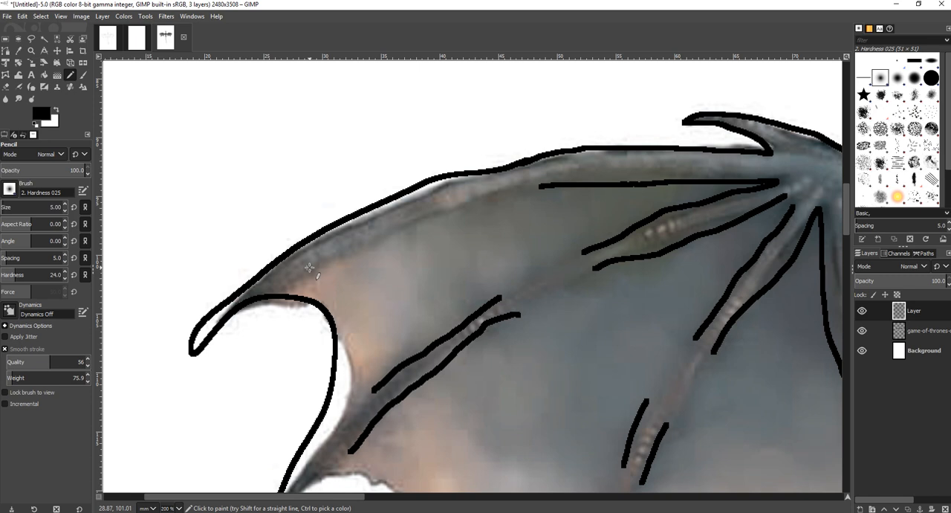
Hide and show the dragon image layer to check the left wing tracing at different zoom levels
scroll(520, 227, "down", 2, "ctrl")
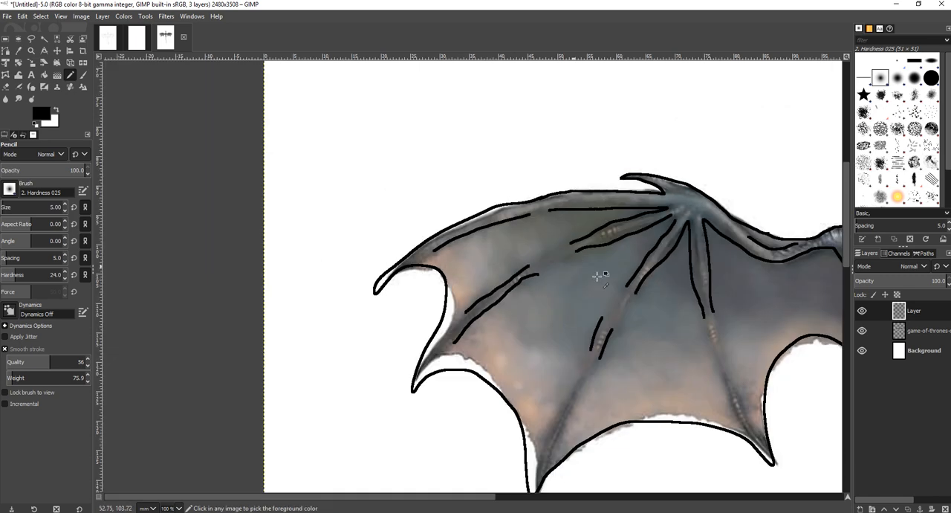
left_click(862, 330)
scroll(693, 306, "down", 5, "ctrl")
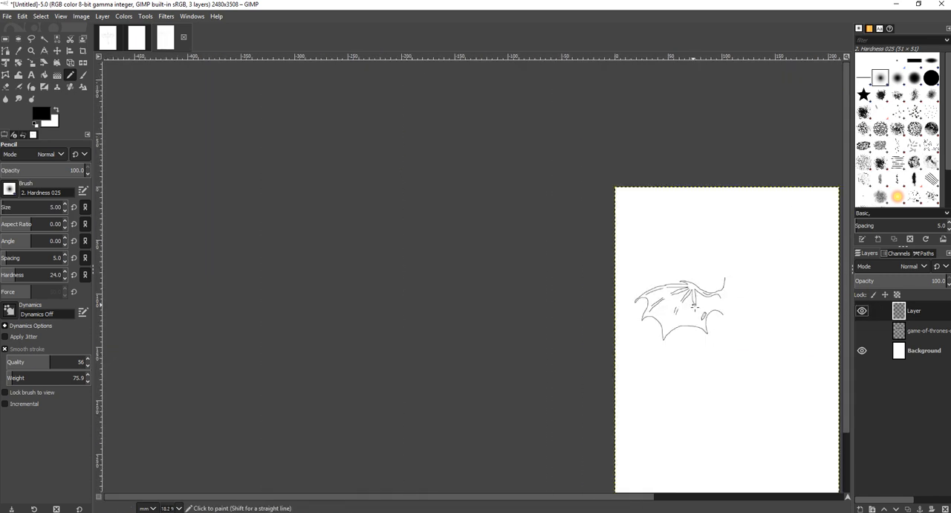
scroll(693, 305, "up", 3, "ctrl")
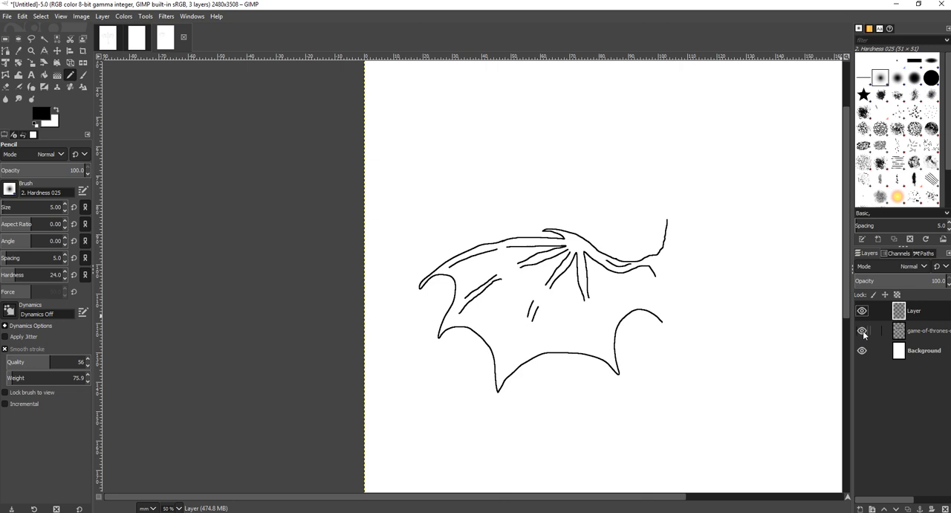
left_click(863, 330)
scroll(711, 278, "up", 3, "ctrl")
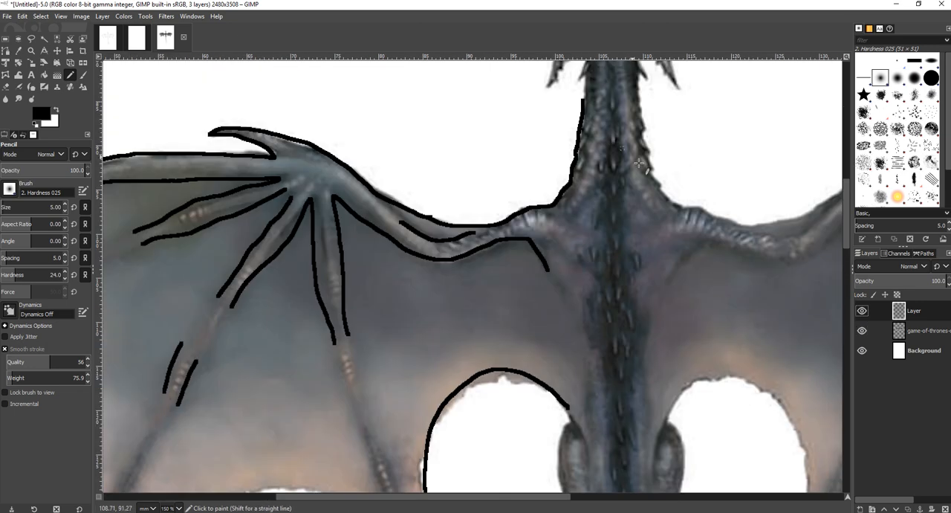
scroll(639, 162, "down", 5, "ctrl")
scroll(637, 179, "up", 4, "ctrl")
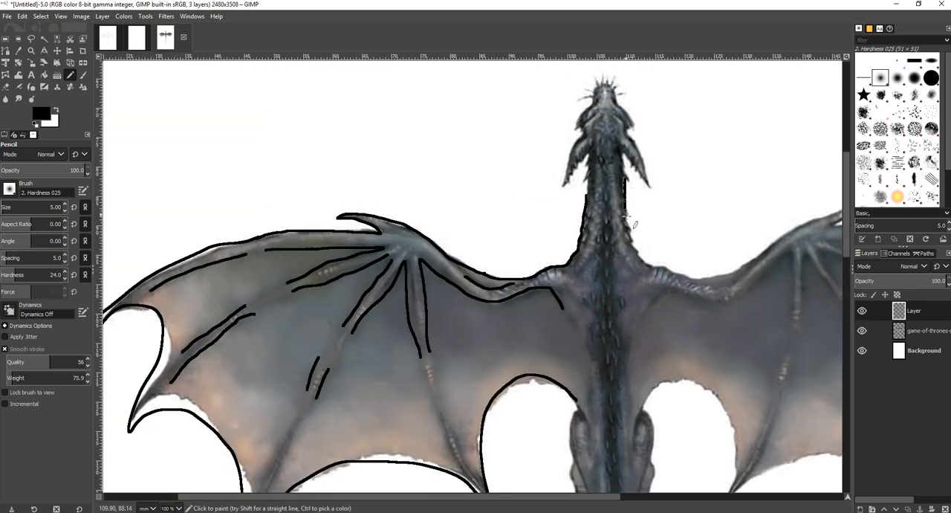
Trace the right wing's upper edge, shoulder and finger bones with the pencil
mouse_move(655, 266)
left_mouse_down()
mouse_move(684, 275)
mouse_move(735, 267)
mouse_move(804, 220)
left_mouse_up()
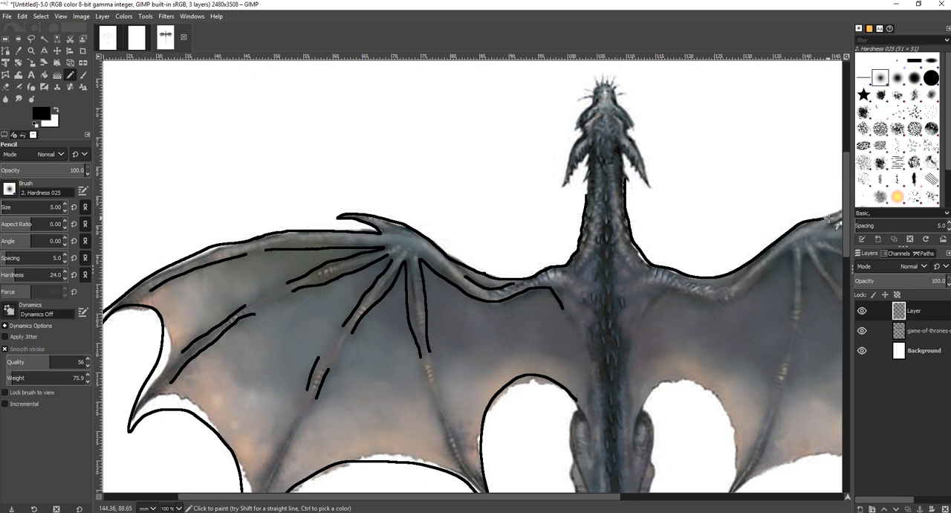
mouse_move(641, 320)
left_mouse_down()
mouse_move(680, 295)
mouse_move(732, 301)
mouse_move(791, 261)
mouse_move(794, 291)
left_mouse_up()
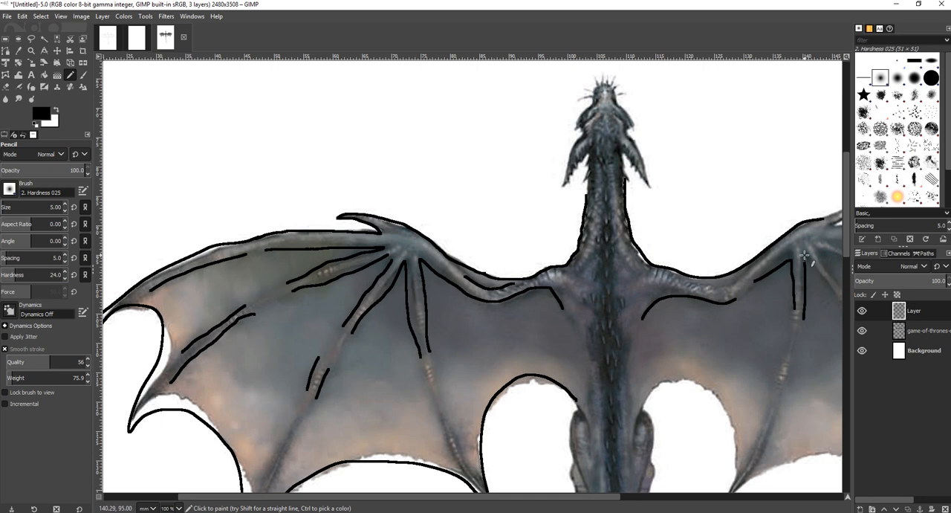
left_click_drag(805, 255, 834, 297)
mouse_move(643, 415)
left_mouse_down()
mouse_move(691, 385)
mouse_move(714, 396)
mouse_move(733, 429)
left_mouse_up()
left_click_drag(733, 474, 741, 489)
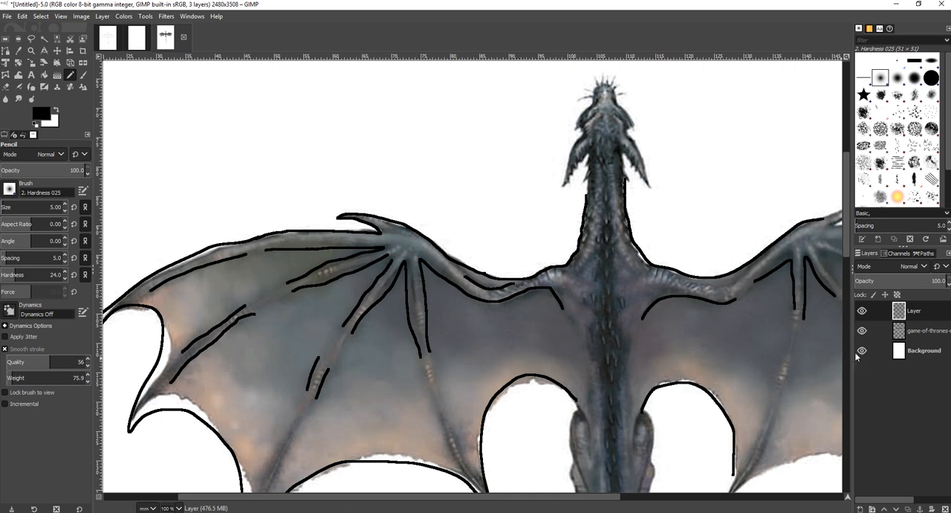
Toggle the dragon image layer's visibility and zoom out to review both traced wings
left_click(862, 331)
left_click(861, 332)
scroll(686, 339, "down", 4)
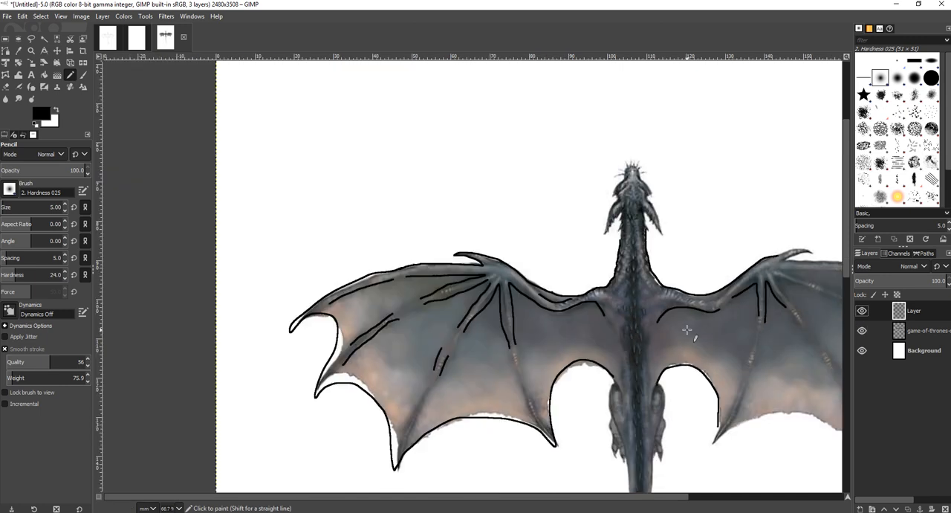
scroll(765, 347, "up", 3)
scroll(688, 341, "down", 2)
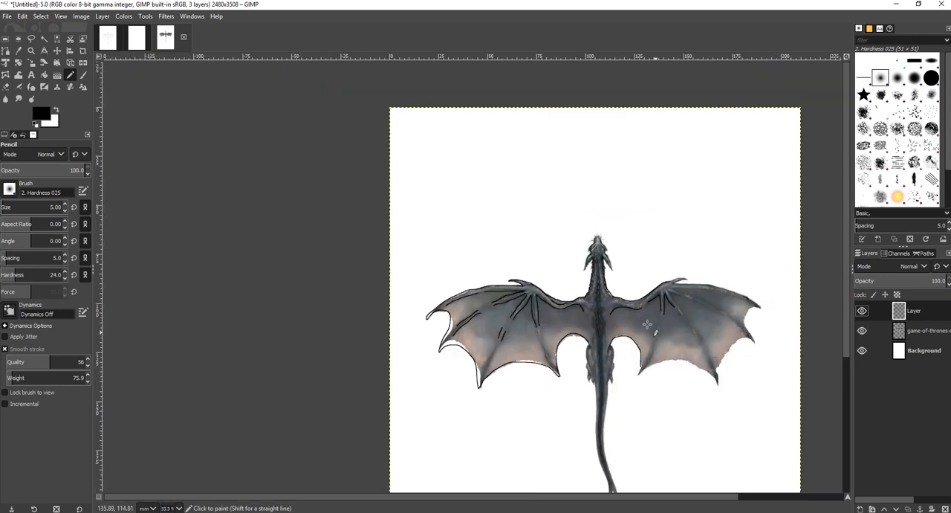
Switch to the finished dragon.xcf image and inspect its line art with the photo layer shown and hidden
left_click(107, 45)
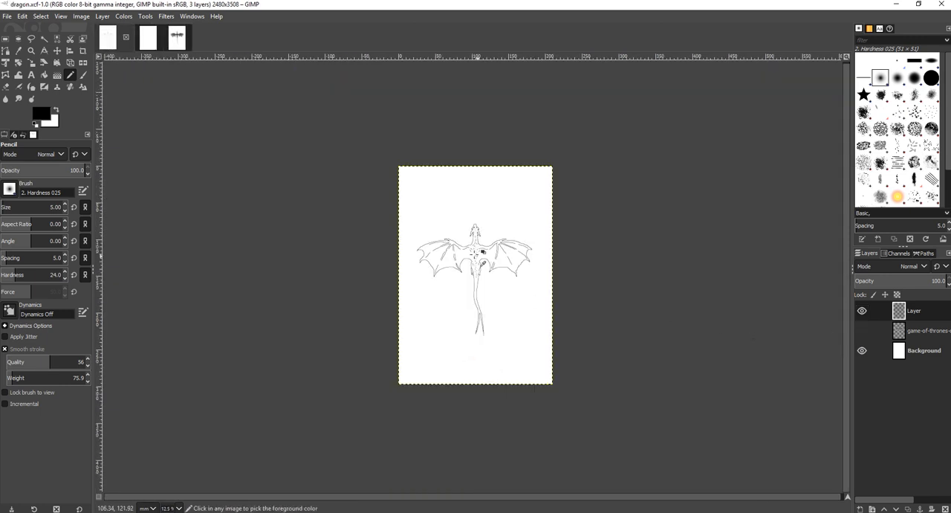
scroll(460, 254, "up", 5)
left_click(862, 331)
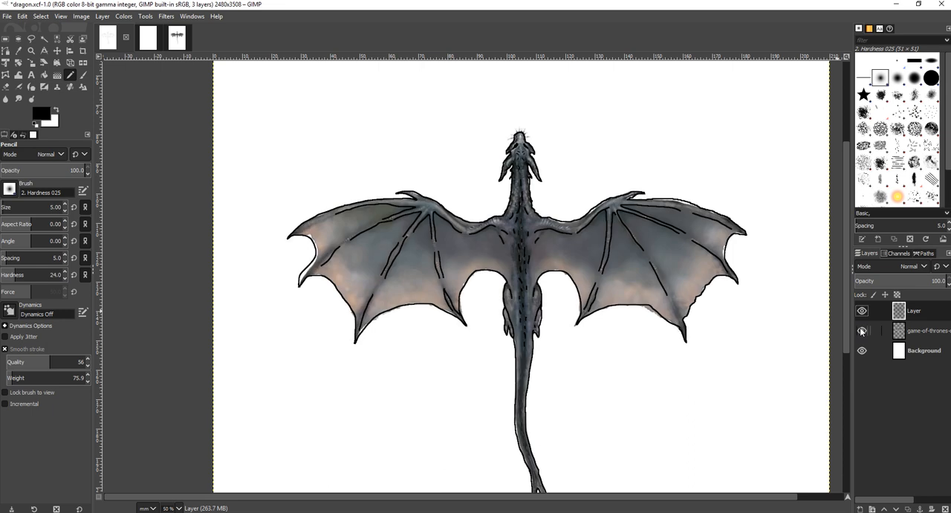
left_click(862, 331)
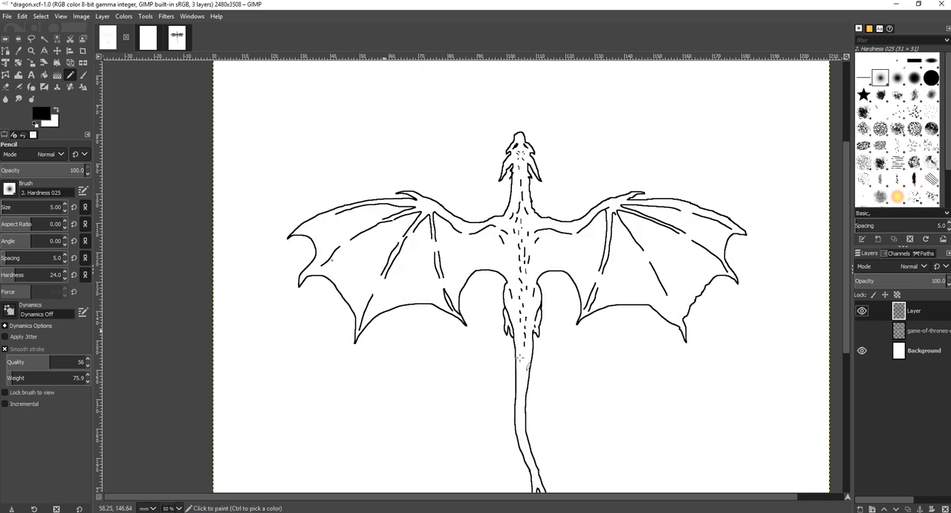
scroll(544, 203, "up", 4)
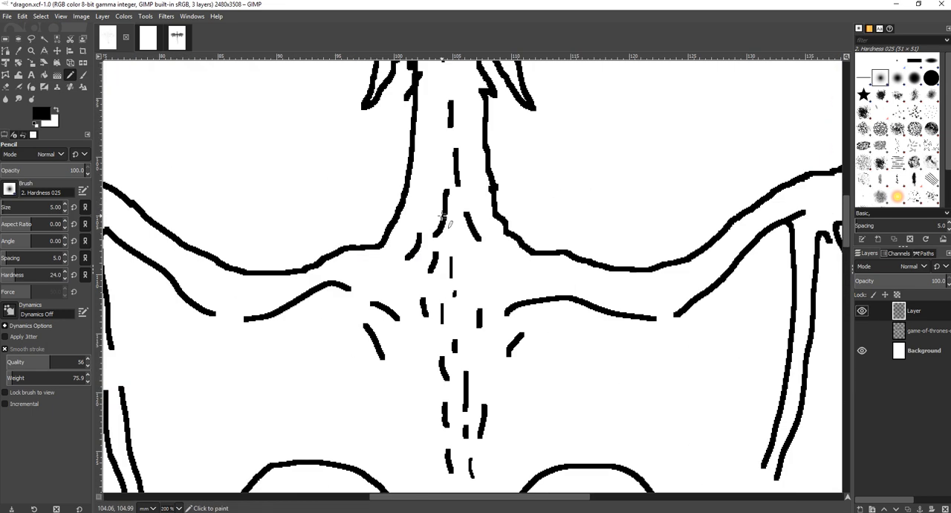
scroll(446, 222, "down", 4)
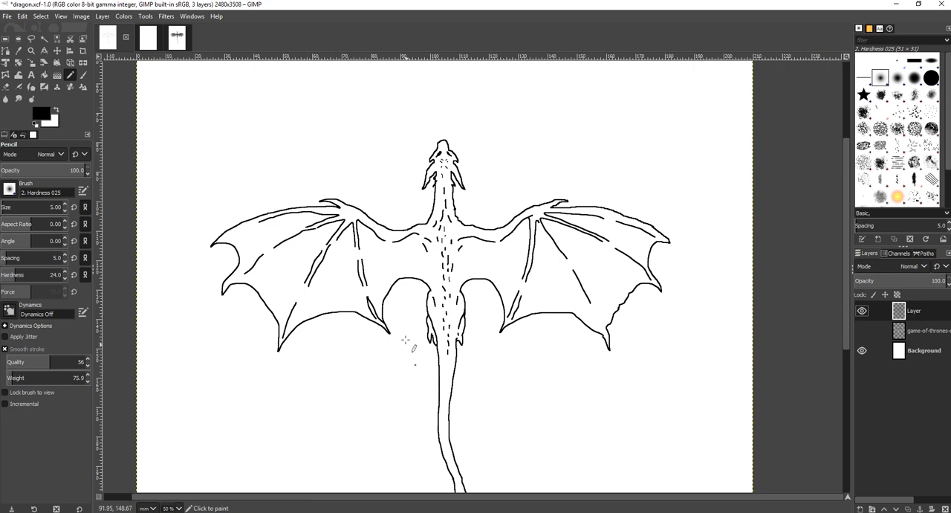
scroll(408, 338, "down", 2)
scroll(428, 372, "up", 2)
scroll(420, 286, "up", 10)
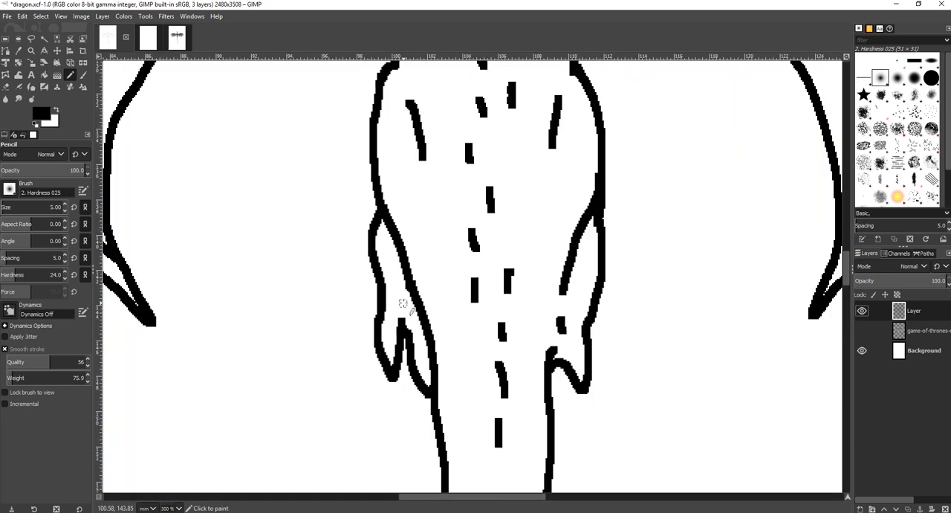
scroll(445, 263, "down", 7)
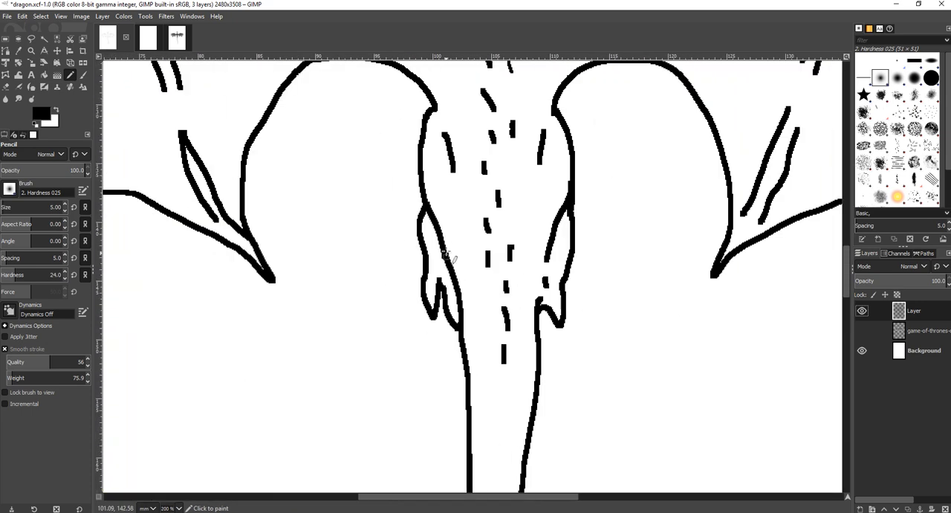
scroll(448, 219, "down", 4)
scroll(450, 224, "down", 1)
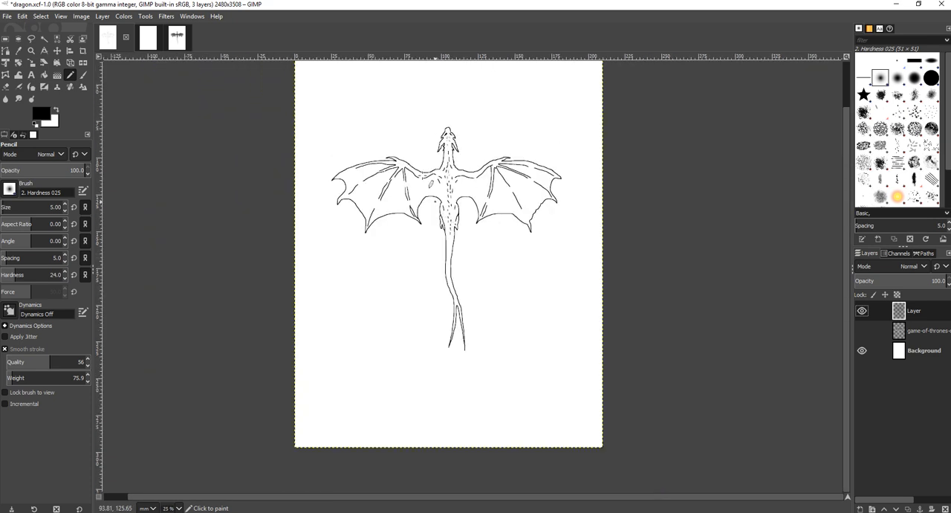
Return to the untitled tracing image and hide the dragon photo layer
left_click(7, 15)
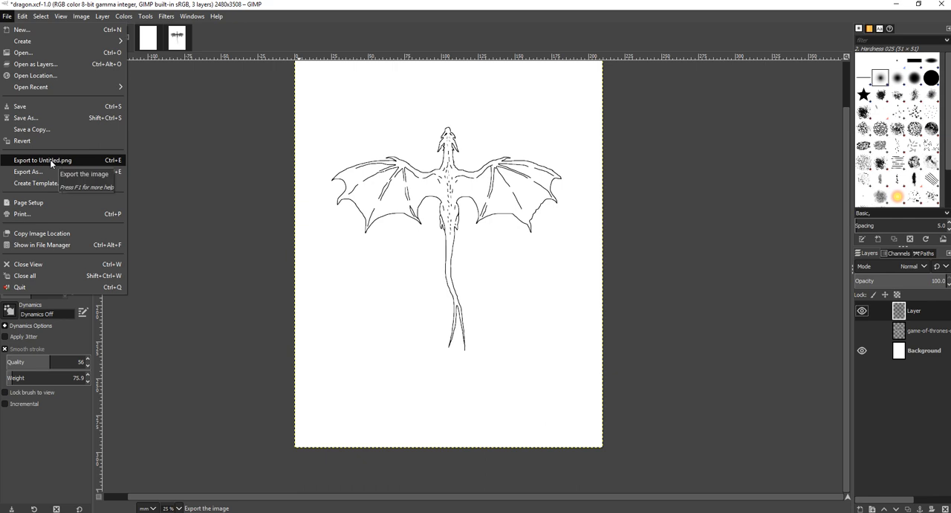
left_click(177, 38)
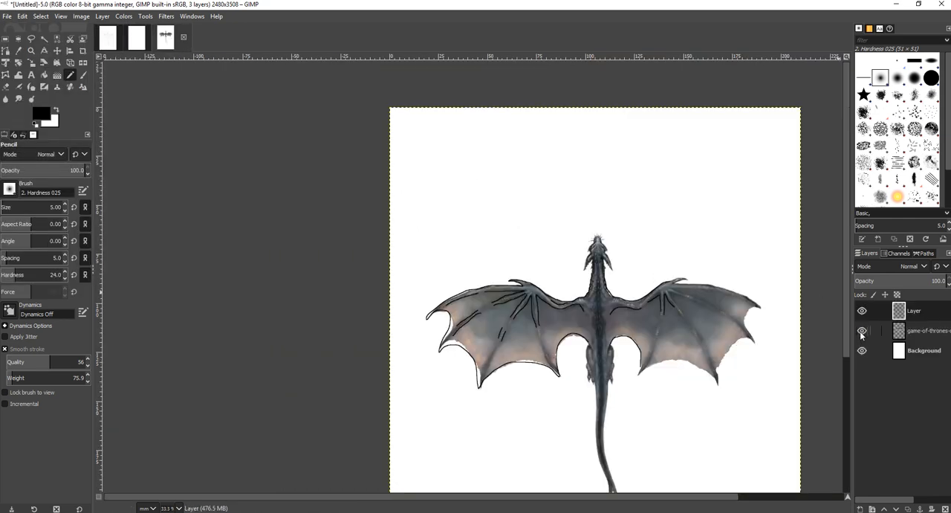
left_click(861, 332)
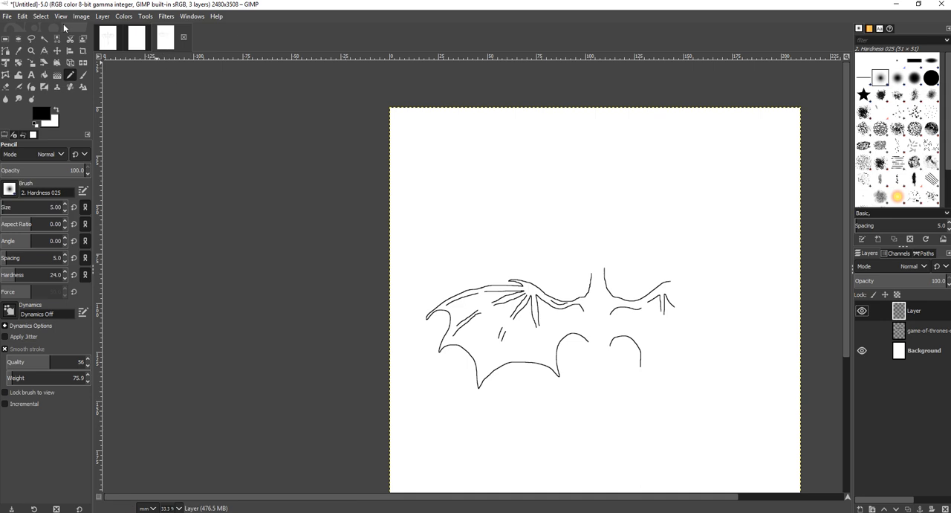
Export the image as dragon_sketch.png in the tutorial folder with default PNG settings
left_click(9, 16)
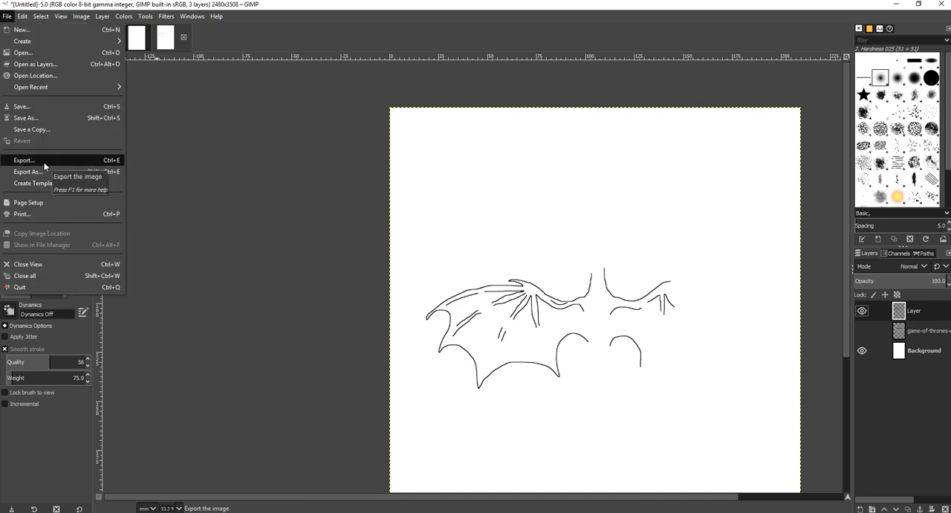
left_click(41, 174)
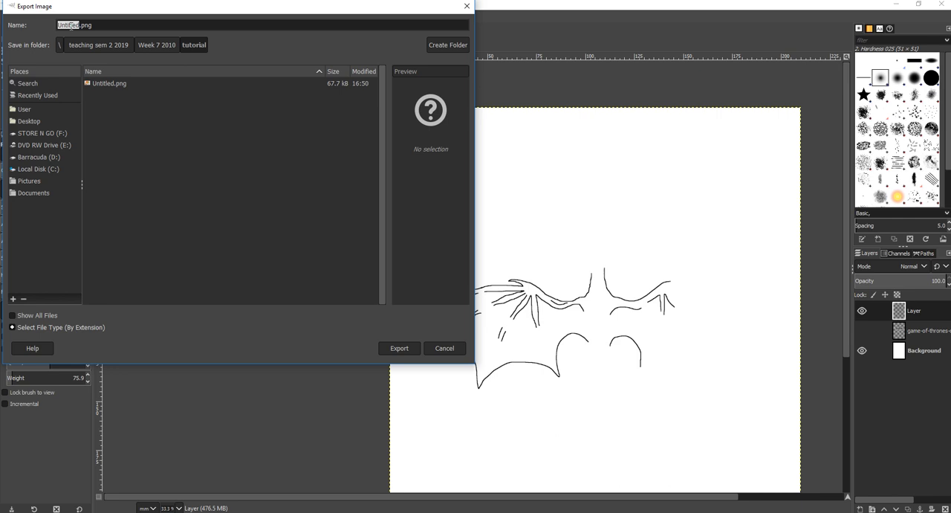
type("dragon_")
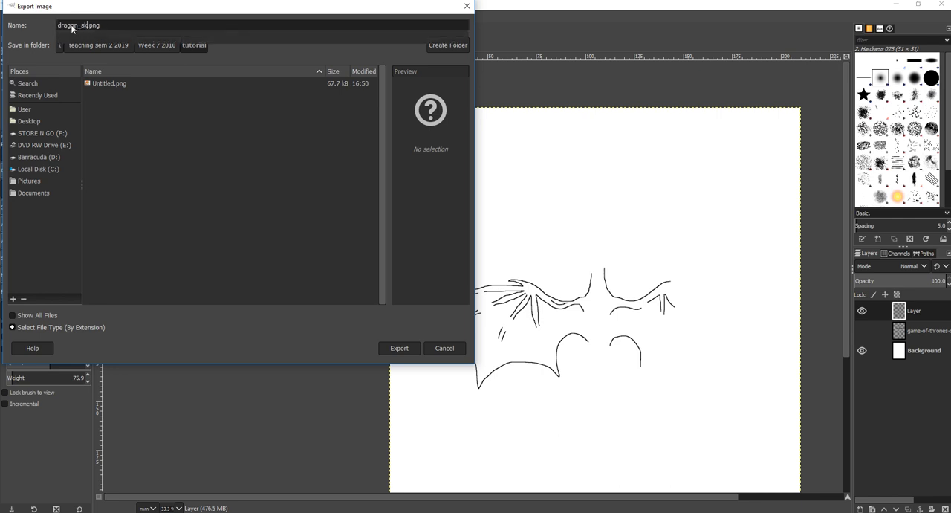
type("sketch")
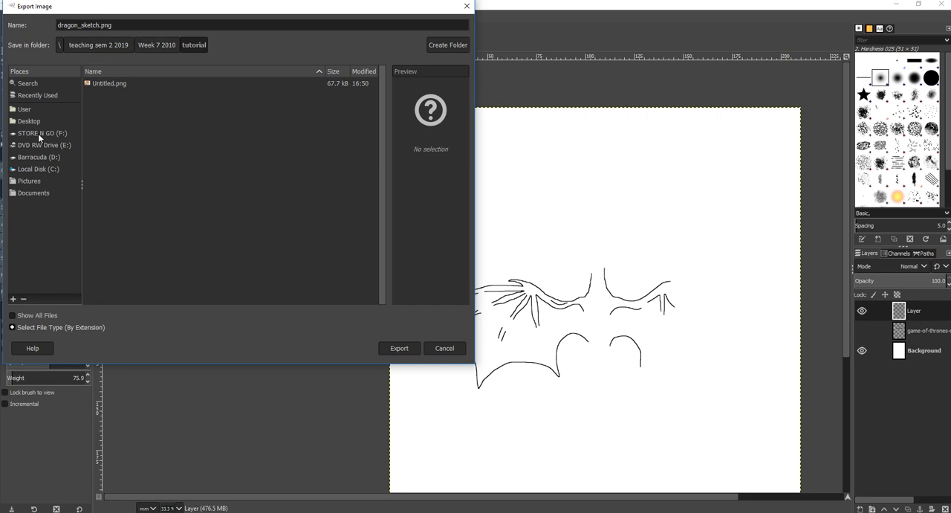
left_click(394, 347)
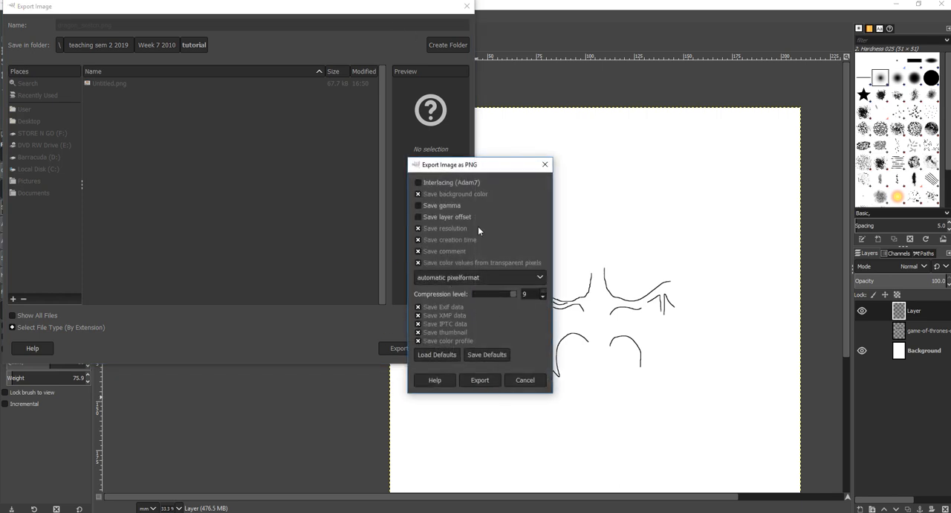
left_click(479, 380)
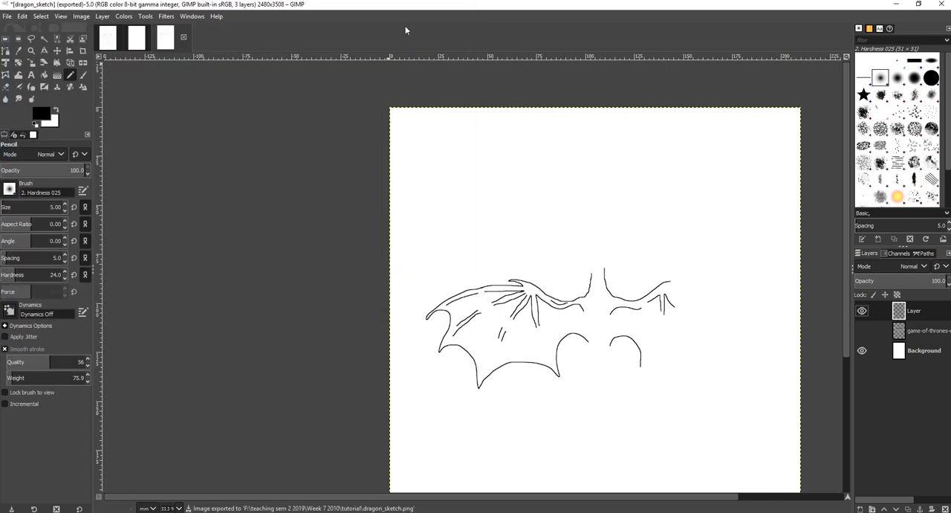
Open File Explorer to view the Week 7 2010 folder
left_click(84, 511)
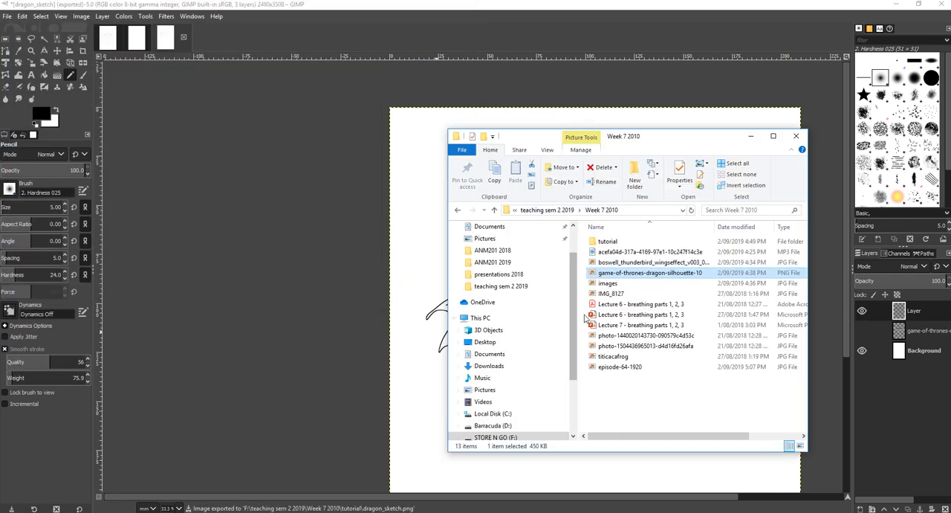
Open the tutorial folder and view dragon_sketch.png in the photo viewer, zooming in and out
left_click(643, 386)
double_click(607, 242)
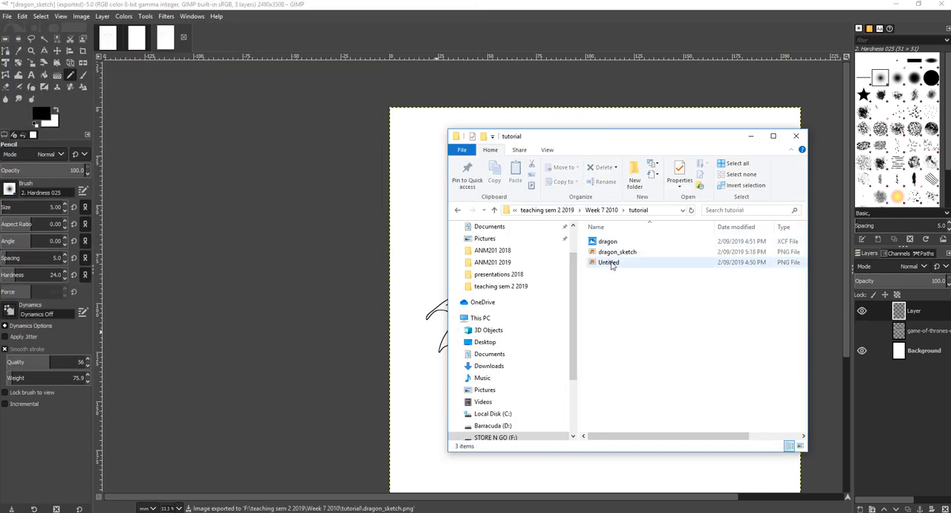
double_click(611, 253)
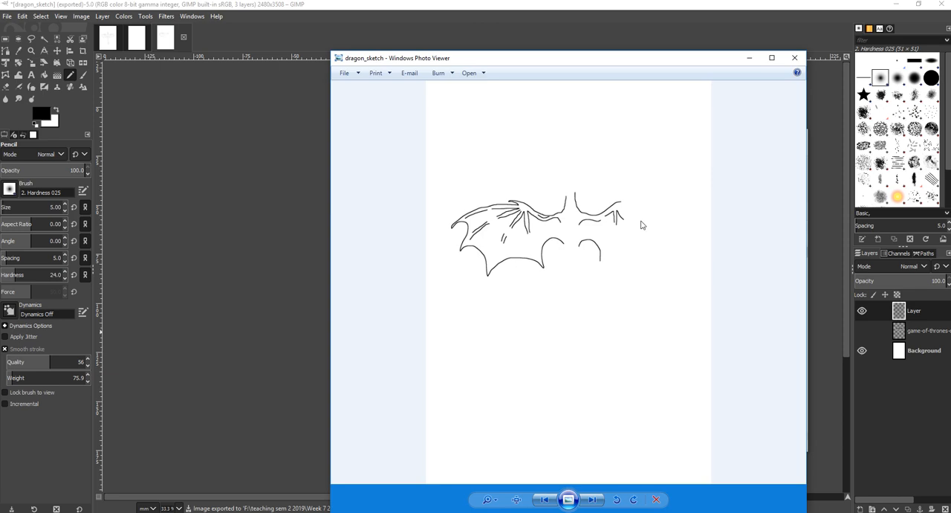
scroll(562, 234, "up", 10)
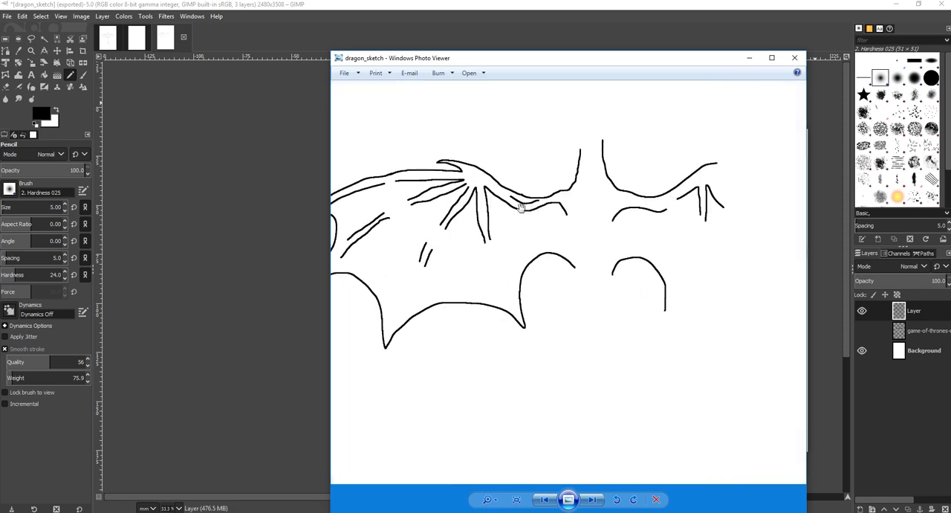
scroll(517, 224, "down", 10)
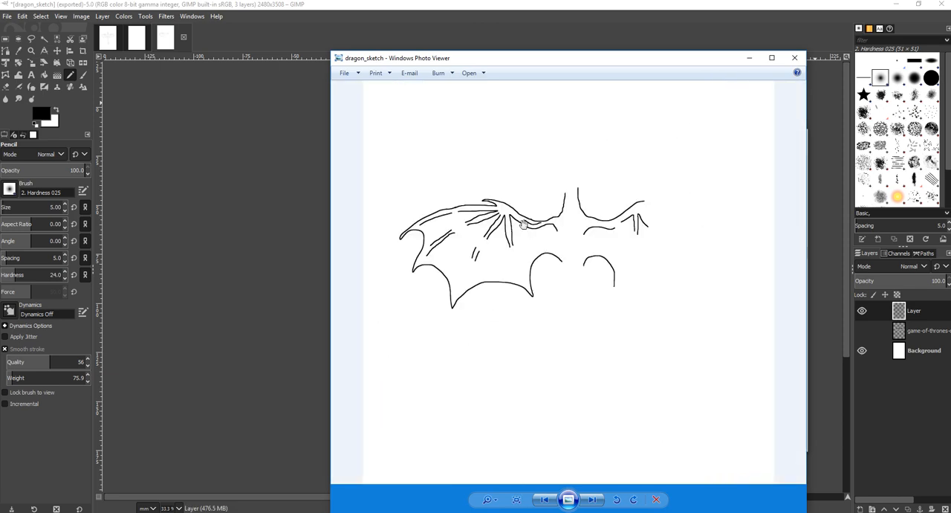
left_click(794, 57)
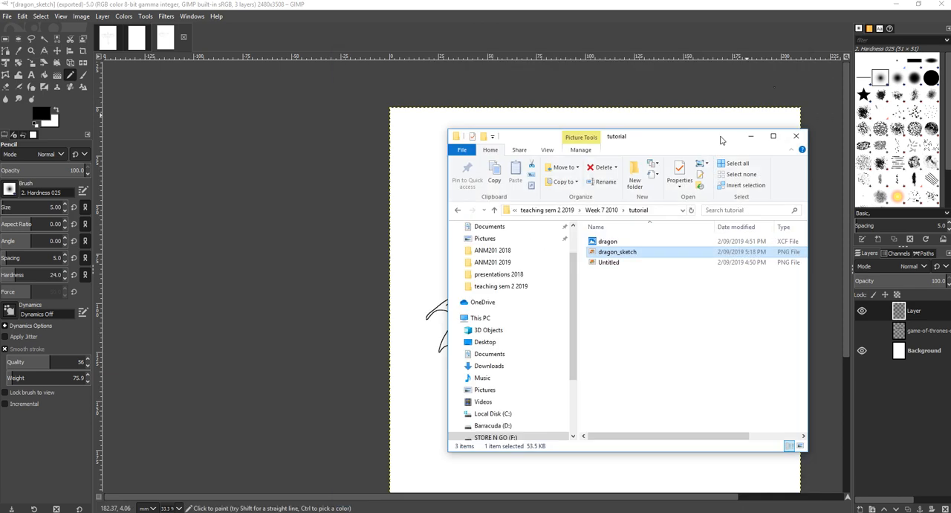
Open the Untitled PNG in the photo viewer and zoom in to inspect its lines
double_click(609, 263)
scroll(548, 247, "up", 6)
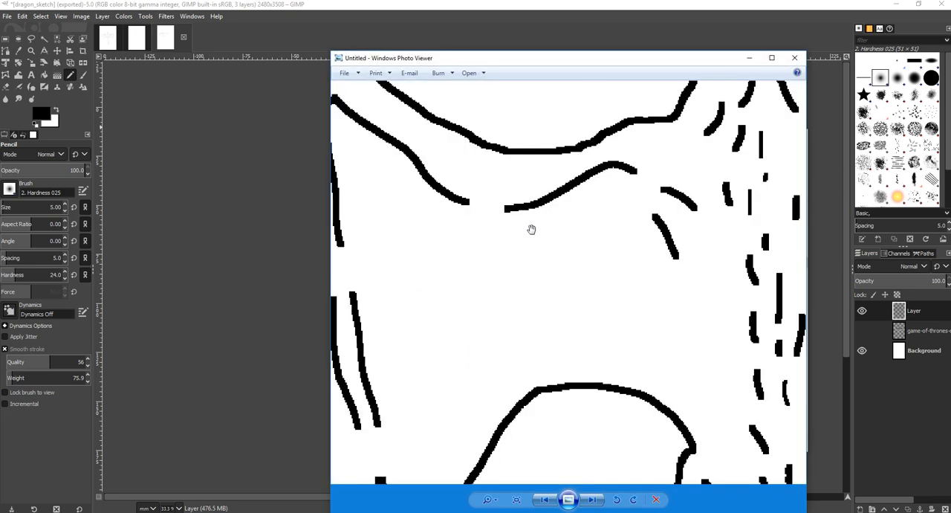
scroll(530, 208, "down", 3)
scroll(532, 212, "down", 5)
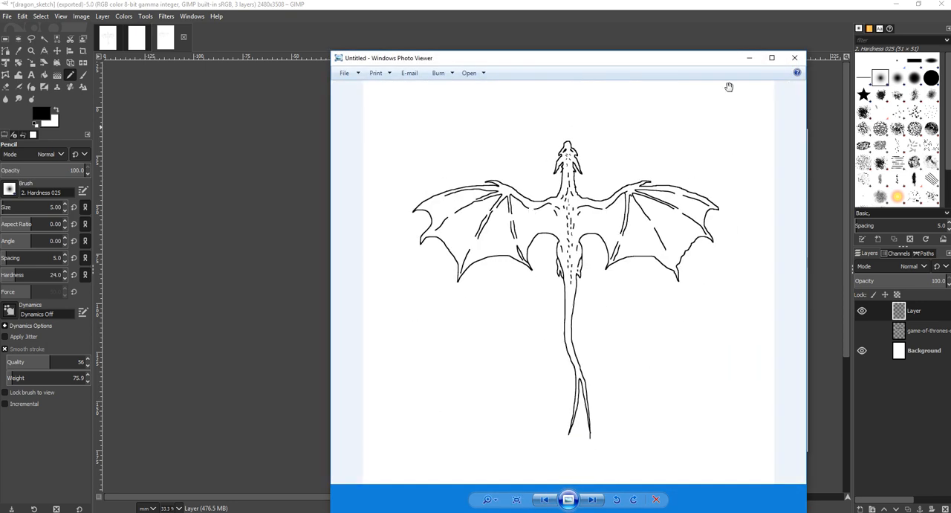
left_click(794, 57)
Import the Untitled PNG into the new Inkscape document as an embedded image
left_click(599, 280)
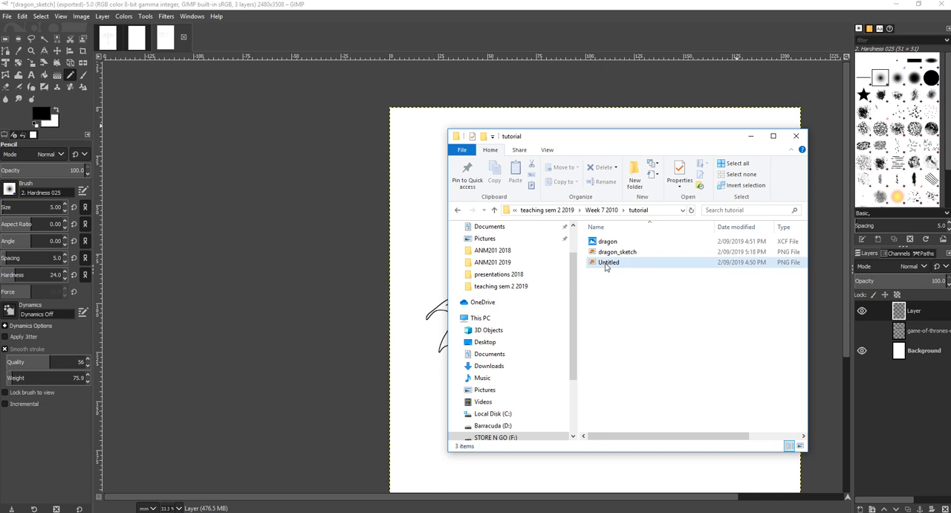
left_click(605, 264)
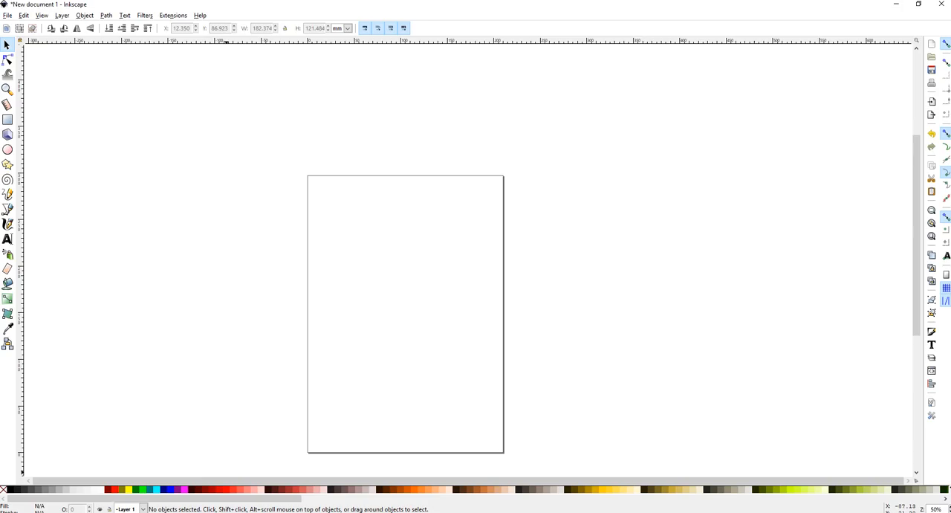
key("alt+Tab")
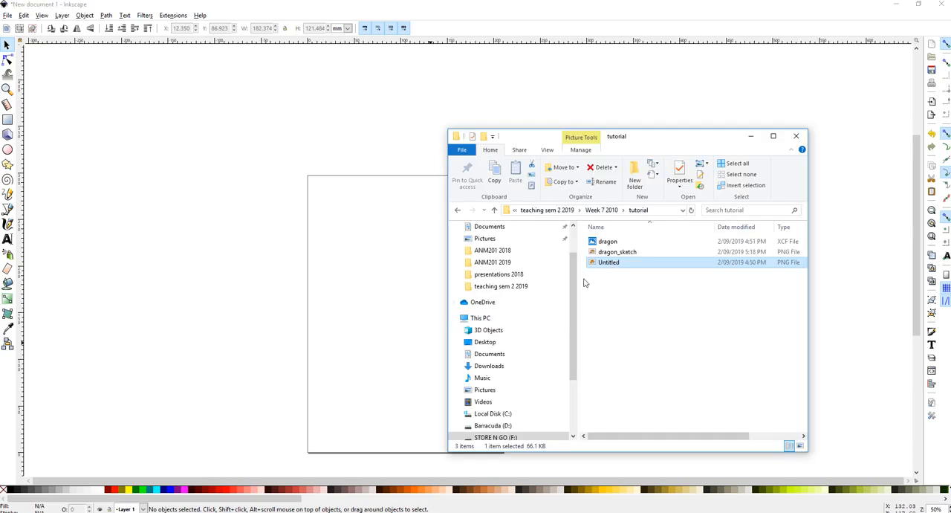
left_click_drag(408, 278, 410, 285)
left_click(531, 327)
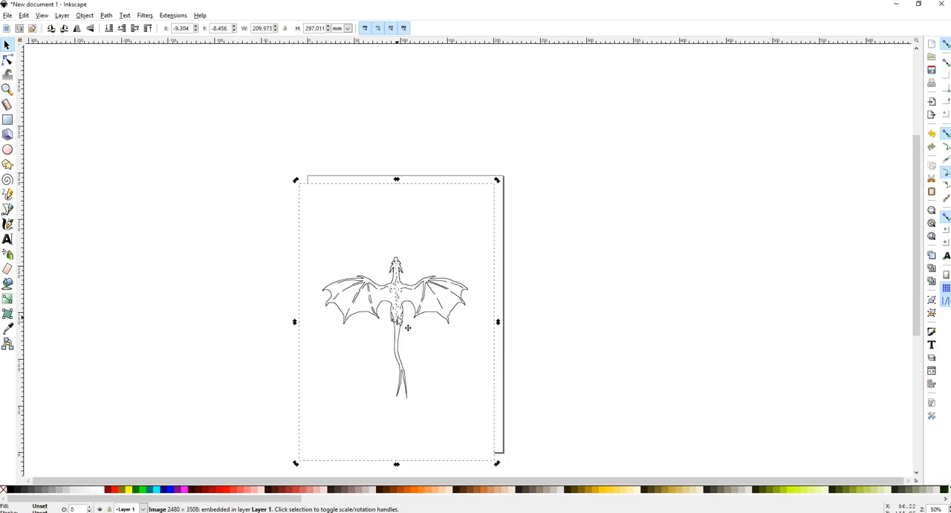
Trace the imported bitmap with Trace Bitmap using Brightness cutoff at threshold 0.410
scroll(394, 314, "up", 5, "ctrl")
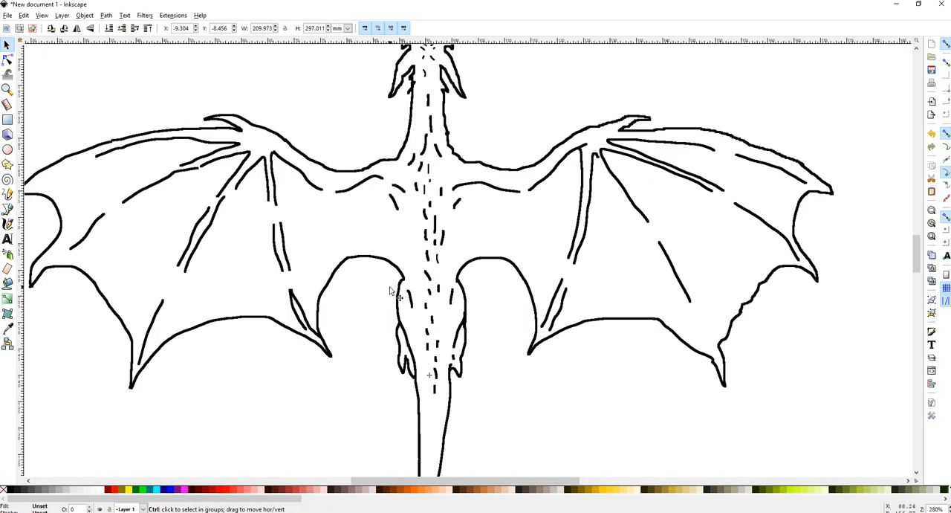
left_click(123, 17)
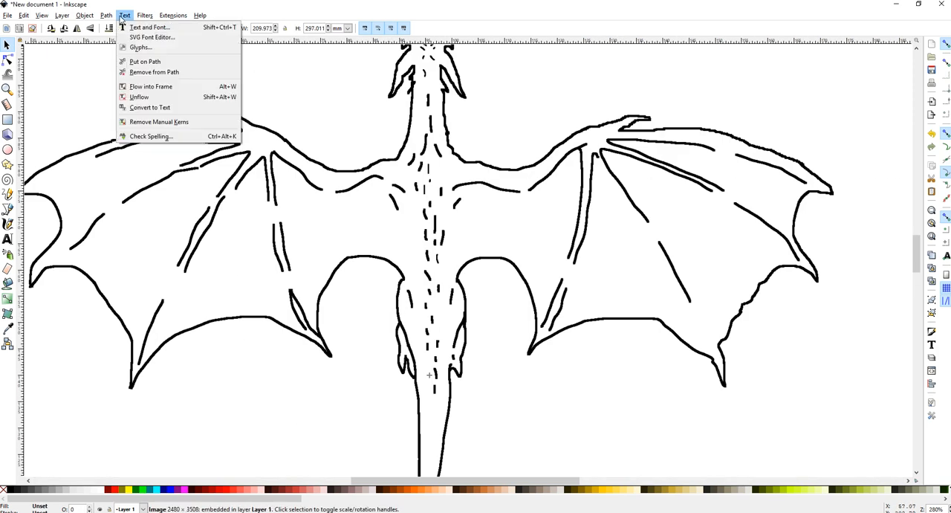
left_click(142, 47)
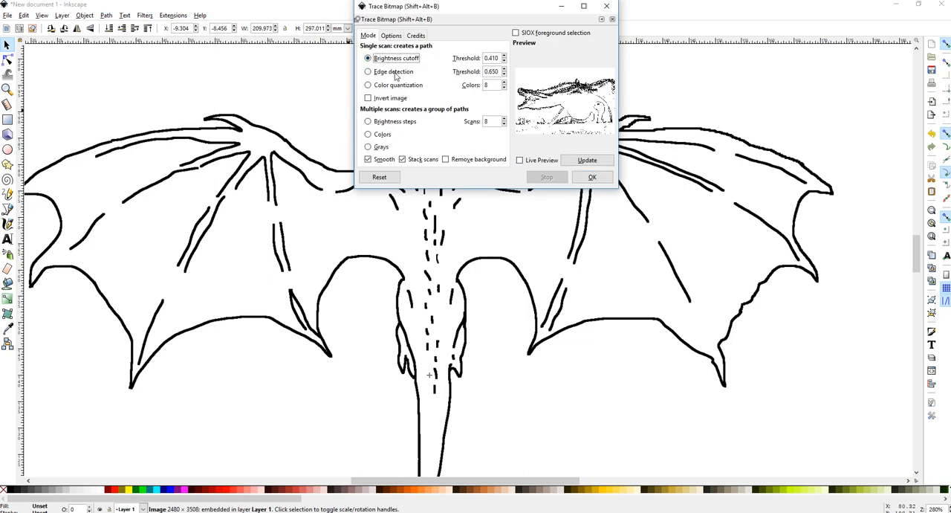
left_click(594, 177)
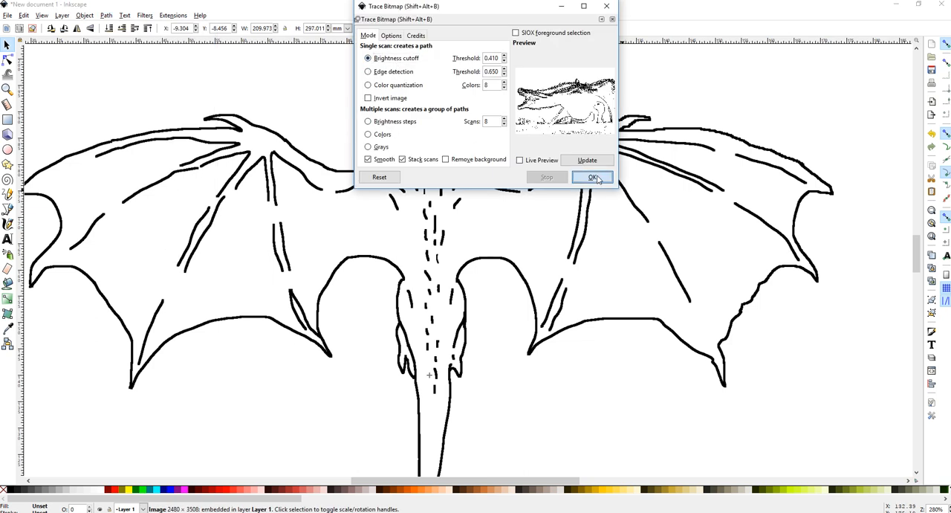
scroll(607, 231, "down", 3, "ctrl")
scroll(607, 232, "down", 1, "ctrl")
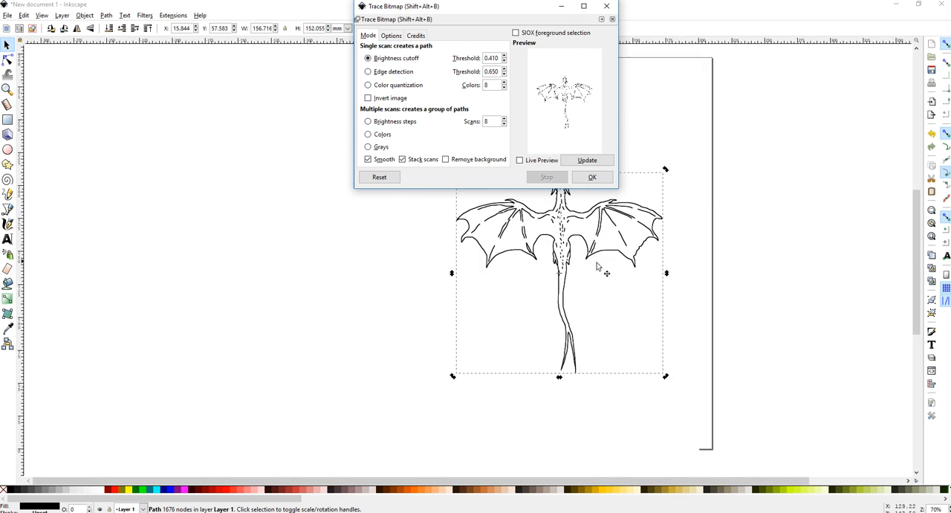
left_click(606, 6)
Move the traced path off the bitmap and zoom in to compare its edges with the original
mouse_move(587, 221)
left_mouse_down()
mouse_move(497, 300)
mouse_move(506, 150)
mouse_move(548, 132)
left_mouse_up()
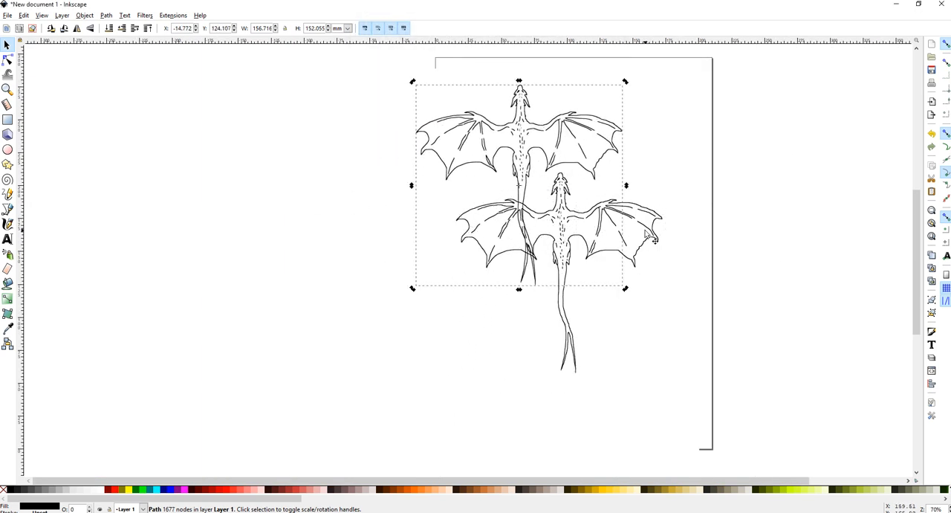
scroll(529, 149, "up", 5, "ctrl")
scroll(529, 192, "up", 2, "ctrl")
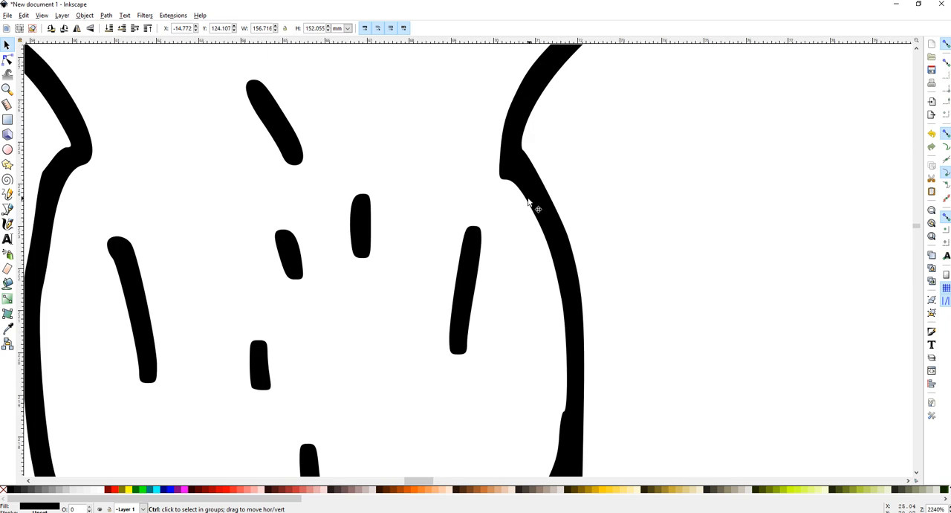
scroll(529, 199, "down", 6, "ctrl")
scroll(578, 327, "up", 4, "ctrl")
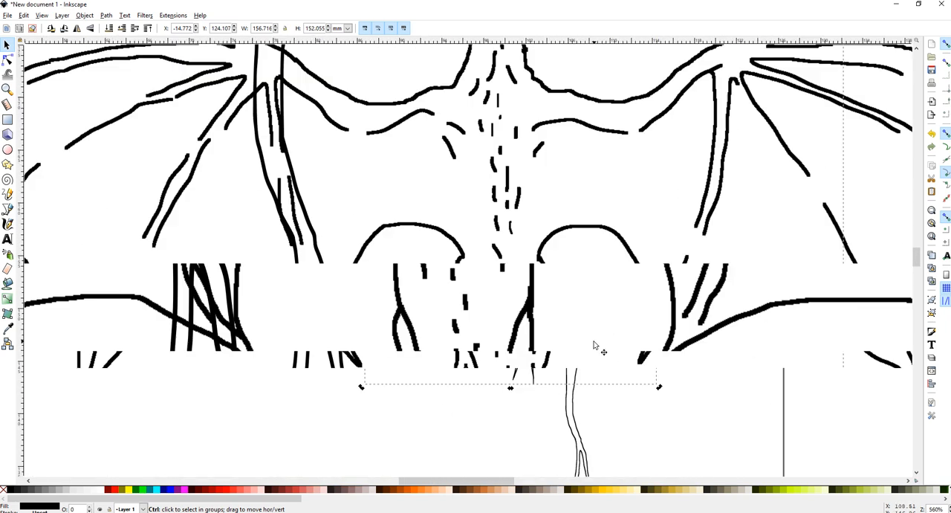
scroll(510, 314, "down", 4, "ctrl")
Delete the original bitmap and move the traced dragon path onto the page
left_click(606, 289)
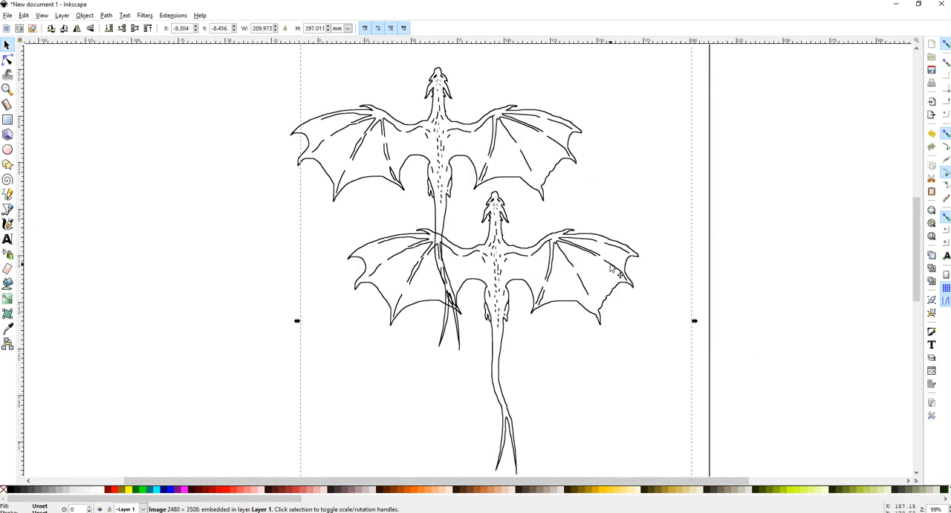
key("Delete")
left_click_drag(448, 147, 483, 198)
left_click(445, 158)
left_click_drag(446, 157, 580, 244)
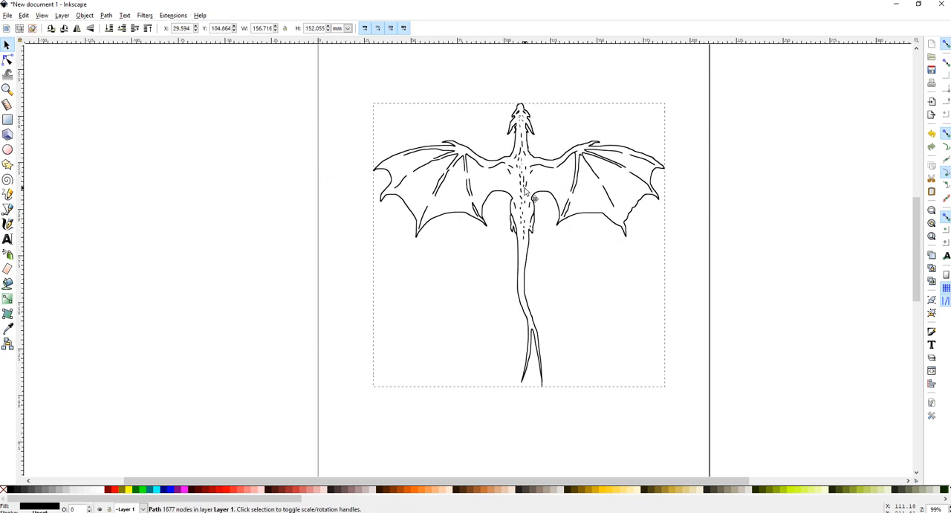
scroll(524, 188, "up", 5, "ctrl")
key("5")
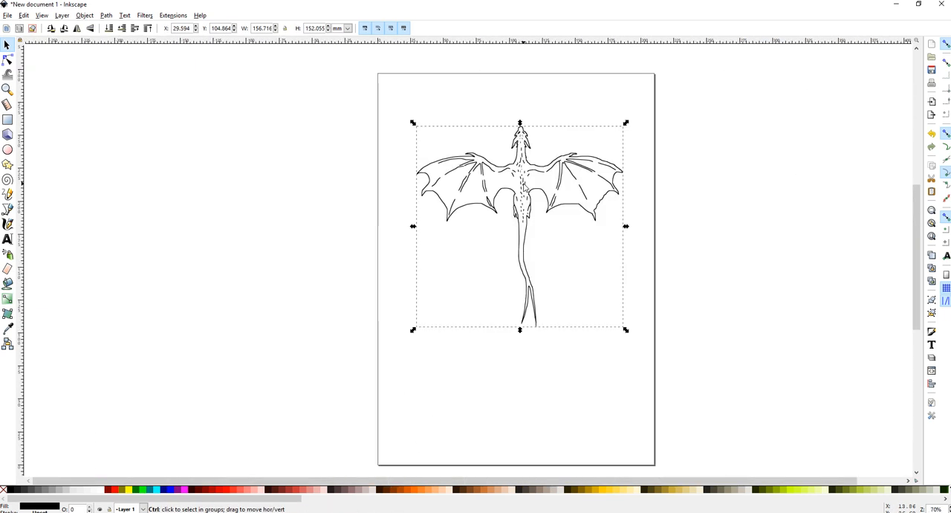
Fill the dragon's body and wings with the Paint Bucket tool
scroll(421, 166, "up", 8, "ctrl")
scroll(609, 180, "down", 6, "ctrl")
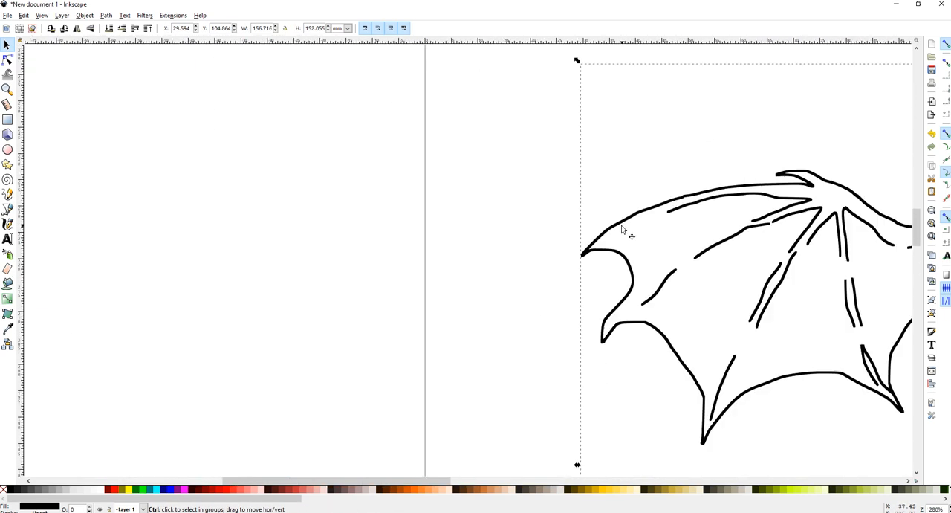
scroll(746, 278, "down", 2, "ctrl")
scroll(841, 292, "up", 3, "ctrl")
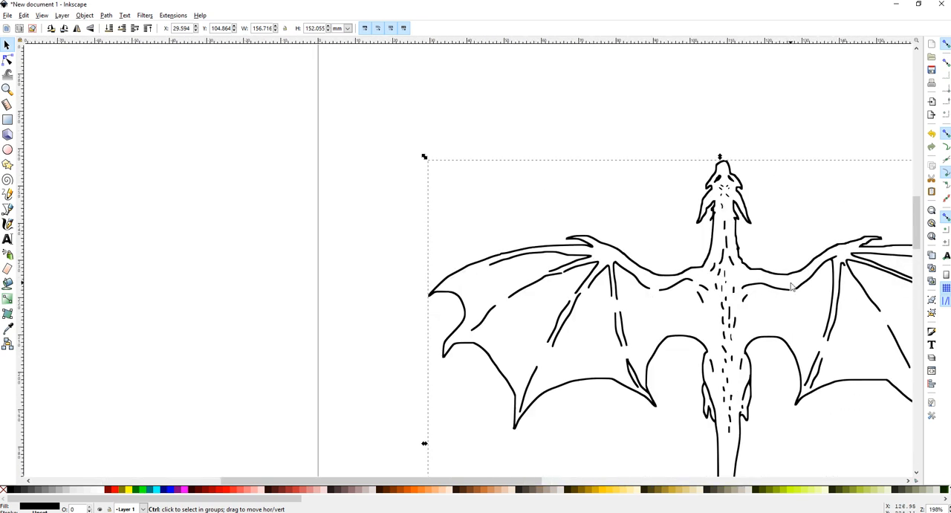
scroll(841, 293, "down", 5)
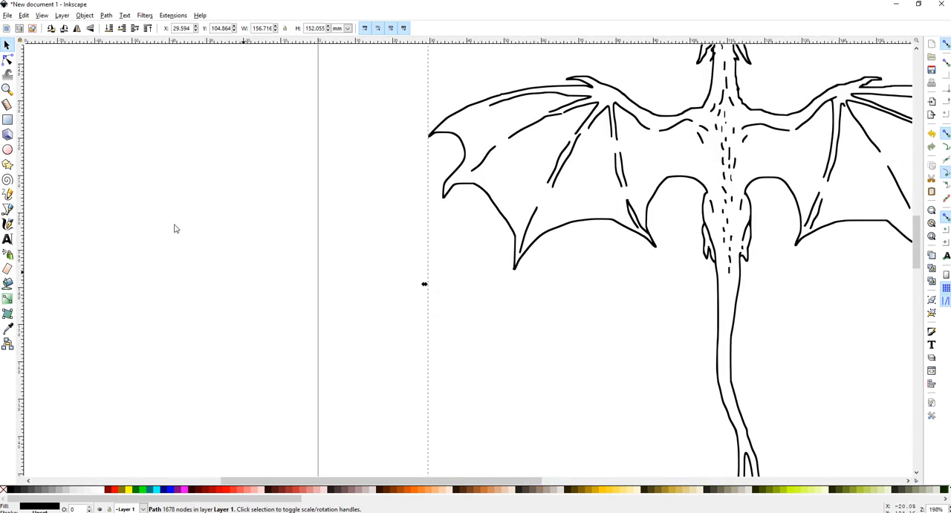
left_click(7, 283)
left_click(686, 153)
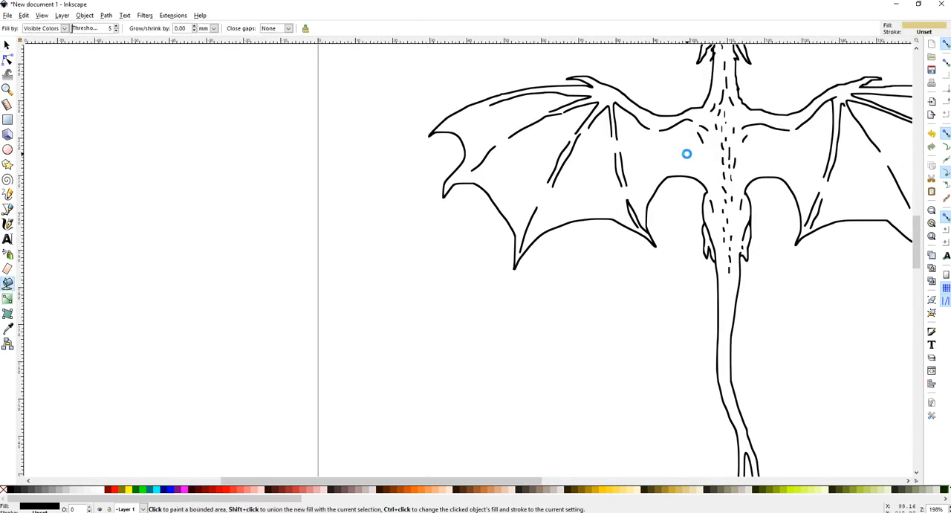
scroll(772, 161, "down", 2, "ctrl")
scroll(824, 178, "up", 1, "ctrl")
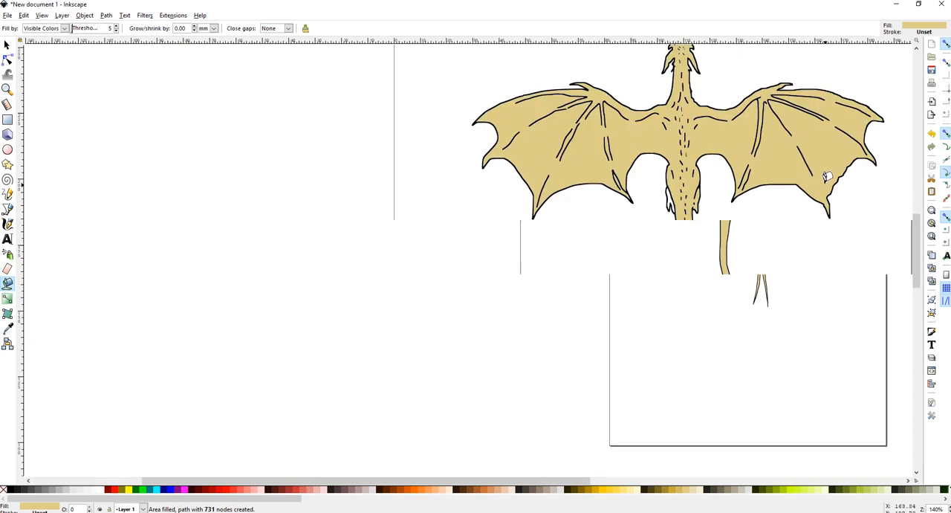
Recolour the dragon fill with a pale yellow palette swatch and fill the remaining neck area
left_click(810, 491)
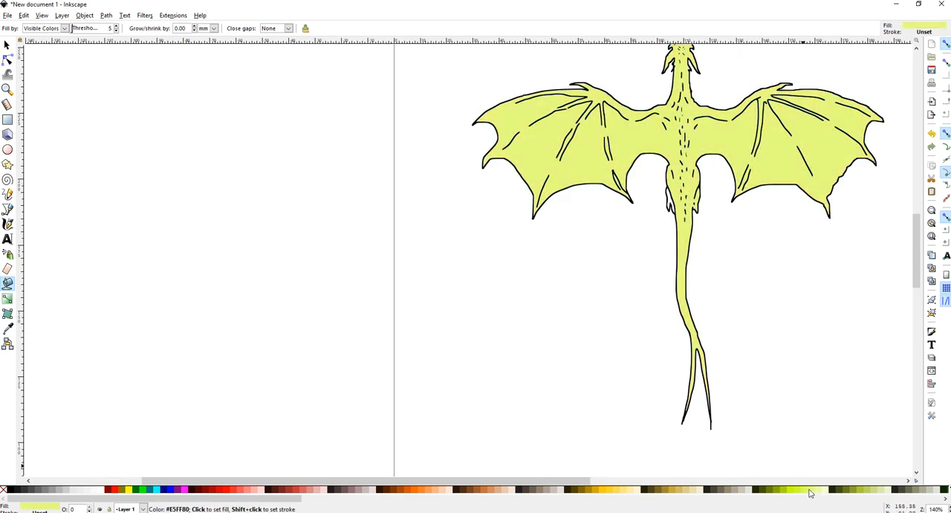
left_click(628, 492)
left_click(708, 489)
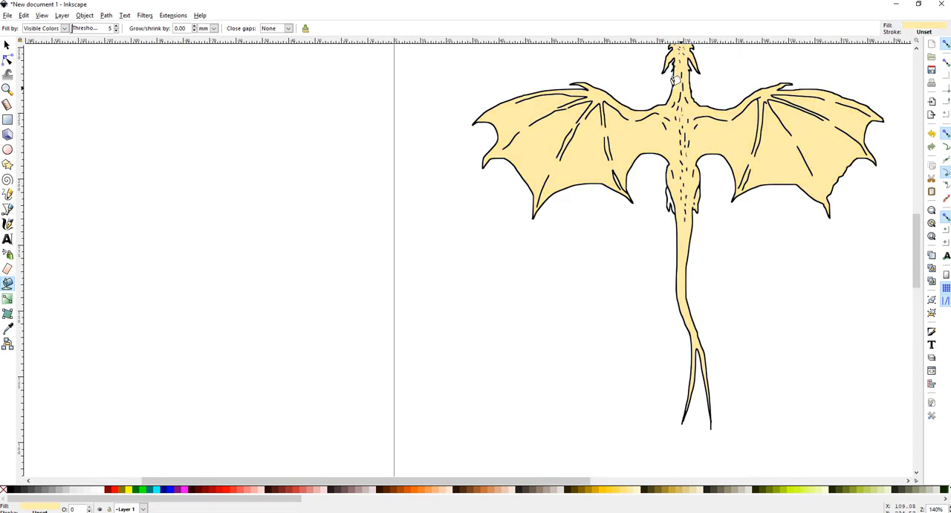
left_click(671, 193)
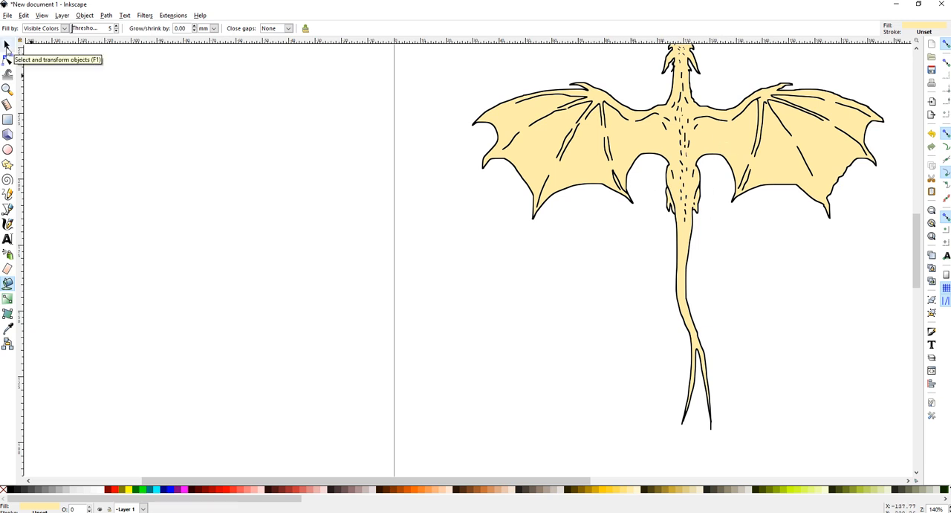
Add a 30 pt text caption reading "Fig 1. Dragon" beneath the dragon's left wing
left_click(7, 238)
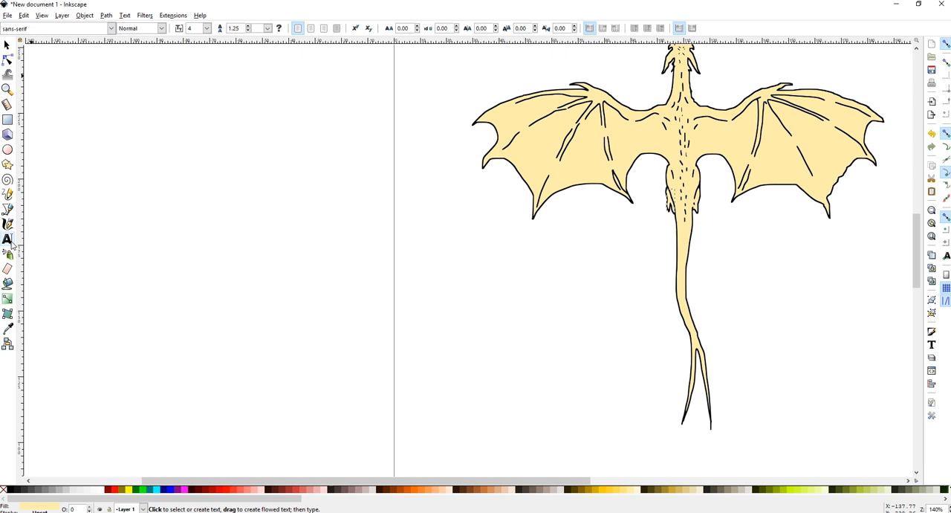
left_click(517, 268)
type("Dragon")
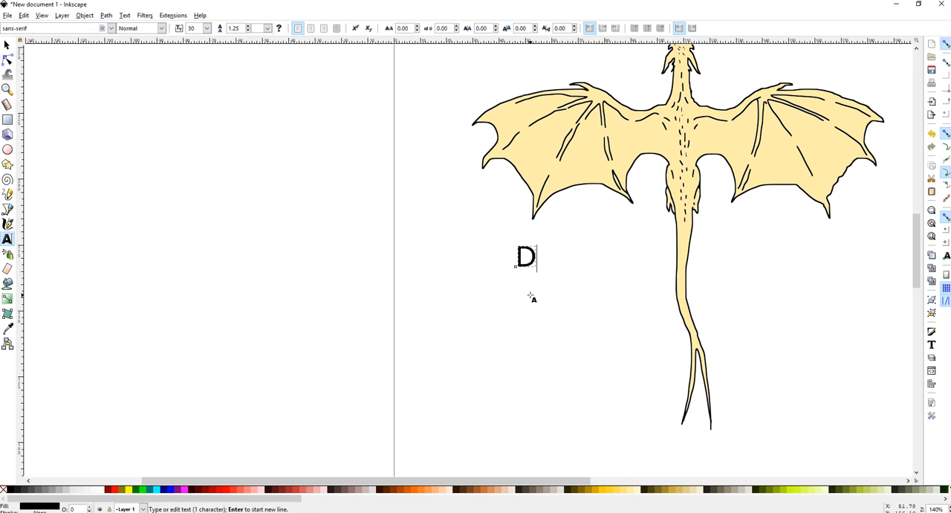
key("Left")
key("Left")
key("Left")
key("Left")
key("Left")
key("Left")
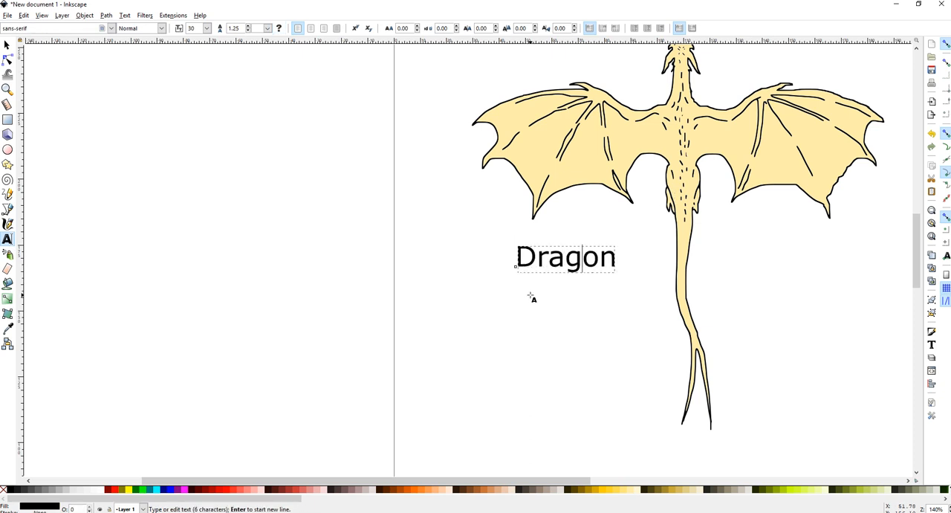
type("Fig 1.")
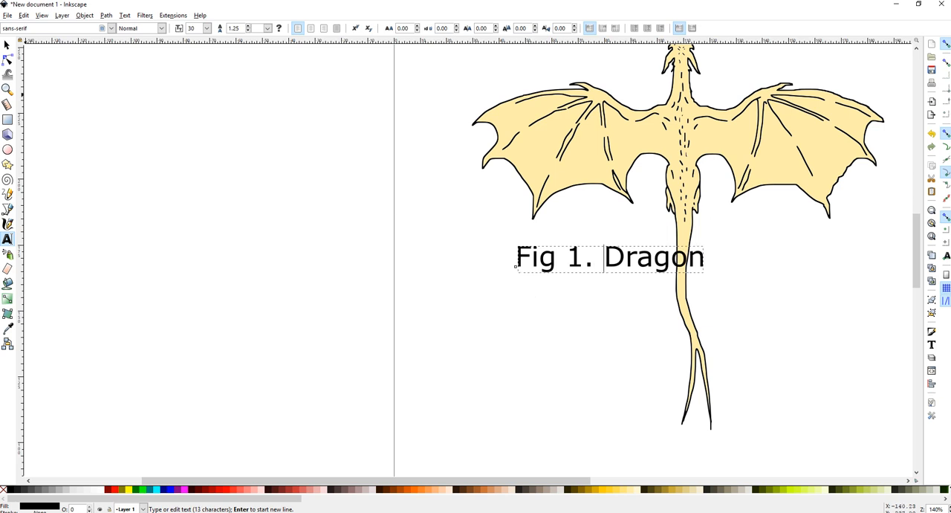
left_click(7, 45)
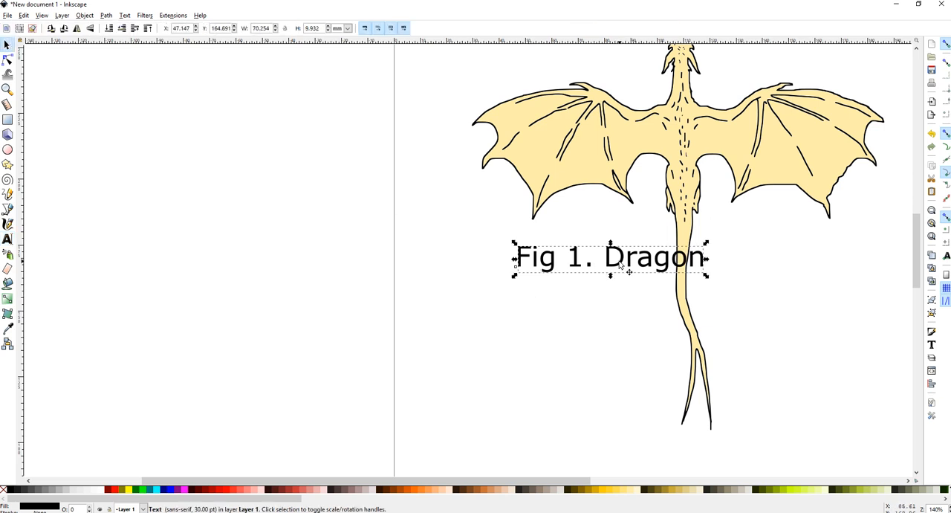
Move the "Fig 1. Dragon" caption further left beneath the dragon's left wing
left_click_drag(620, 264, 550, 266)
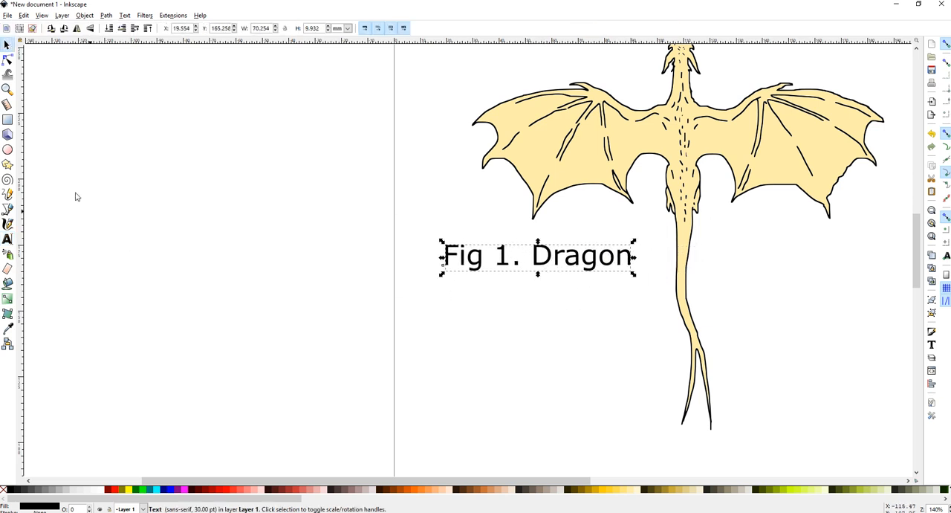
Draw a horizontal scale-bar line with the Pencil tool to the right of the dragon's tail
left_click(7, 194)
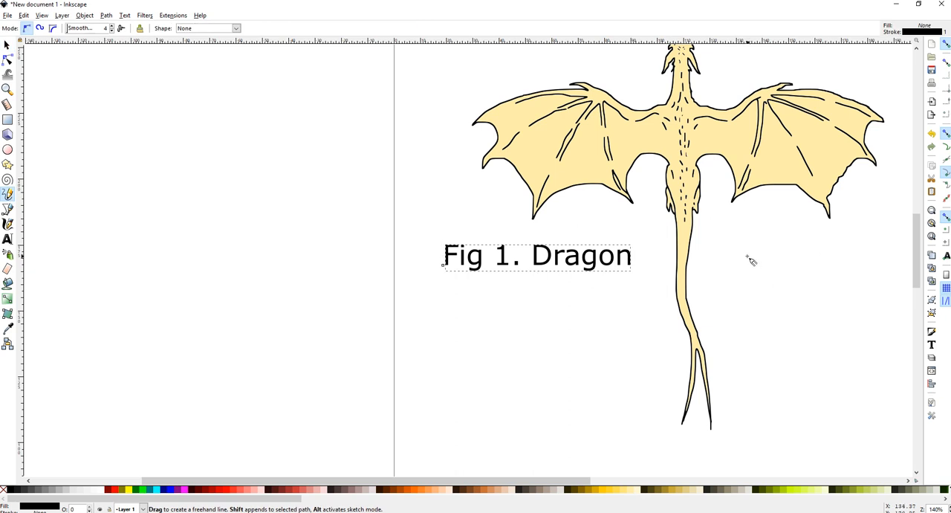
mouse_move(732, 240)
left_mouse_down()
mouse_move(865, 238)
mouse_move(796, 239)
mouse_move(855, 240)
mouse_move(830, 221)
mouse_move(833, 248)
mouse_move(841, 243)
mouse_move(813, 247)
mouse_move(853, 246)
left_mouse_up()
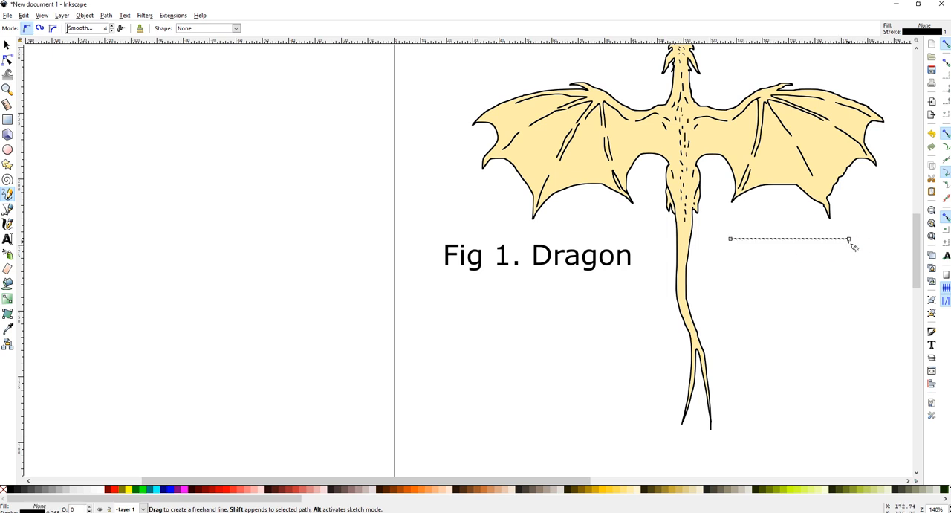
Add a 30 pt text label reading "100 m" just beneath the scale-bar line
left_click(7, 239)
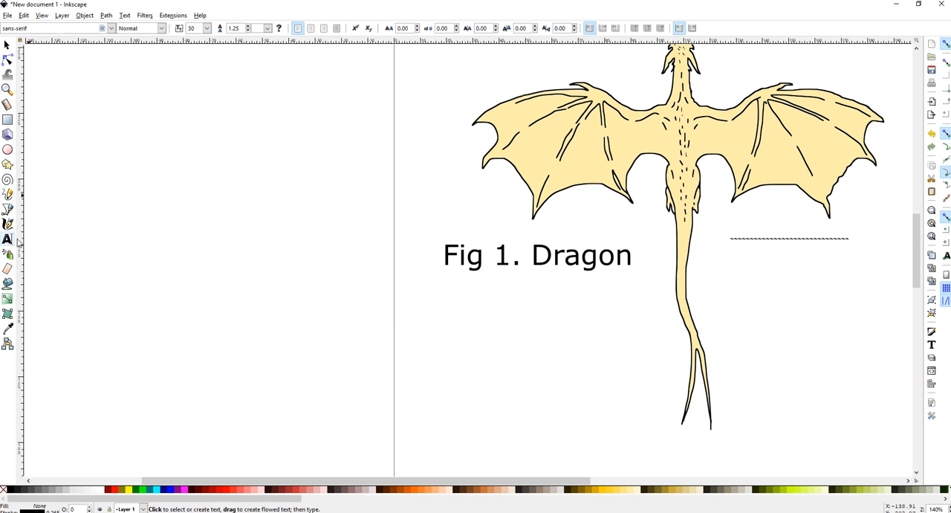
left_click(741, 266)
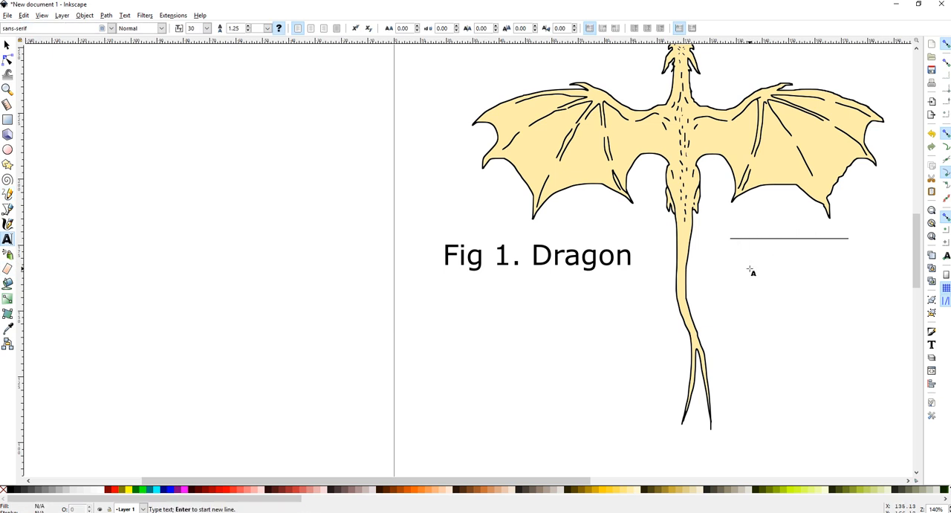
type("100")
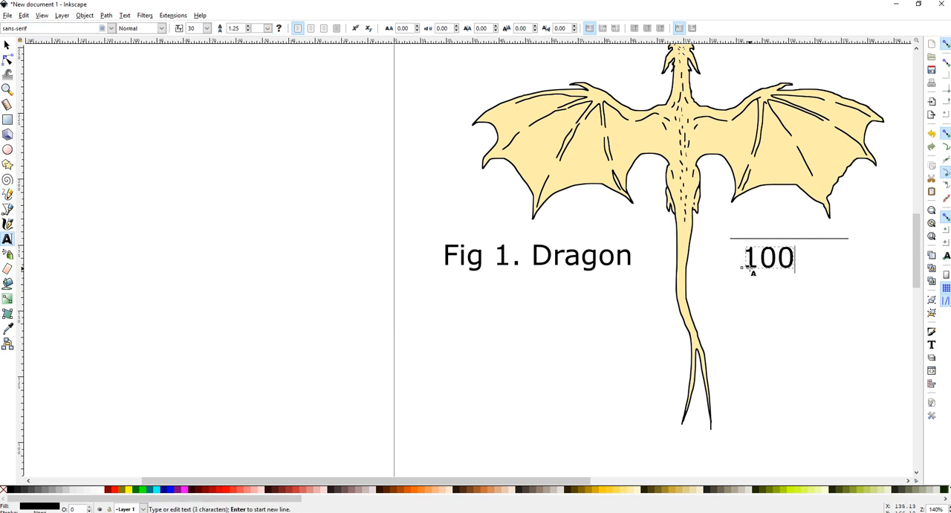
type(" m")
left_click(6, 46)
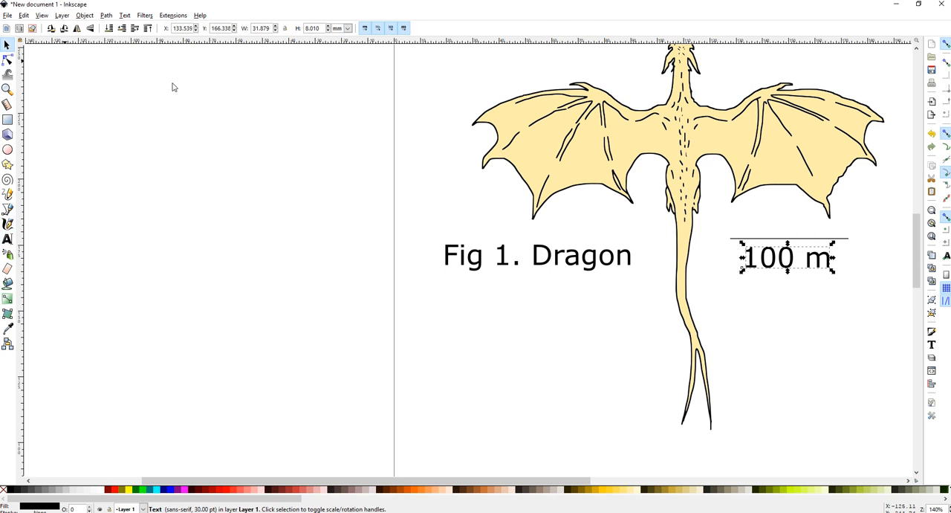
left_click_drag(794, 271, 795, 274)
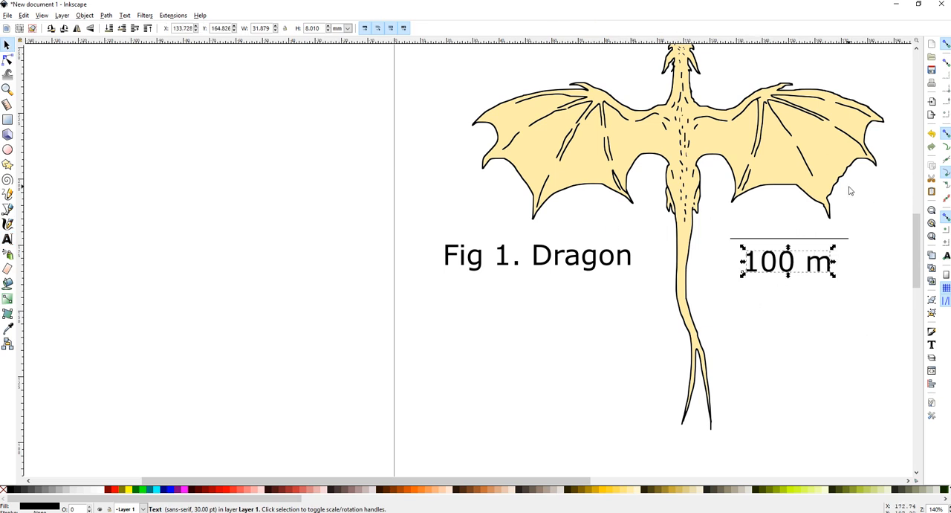
left_click(745, 328)
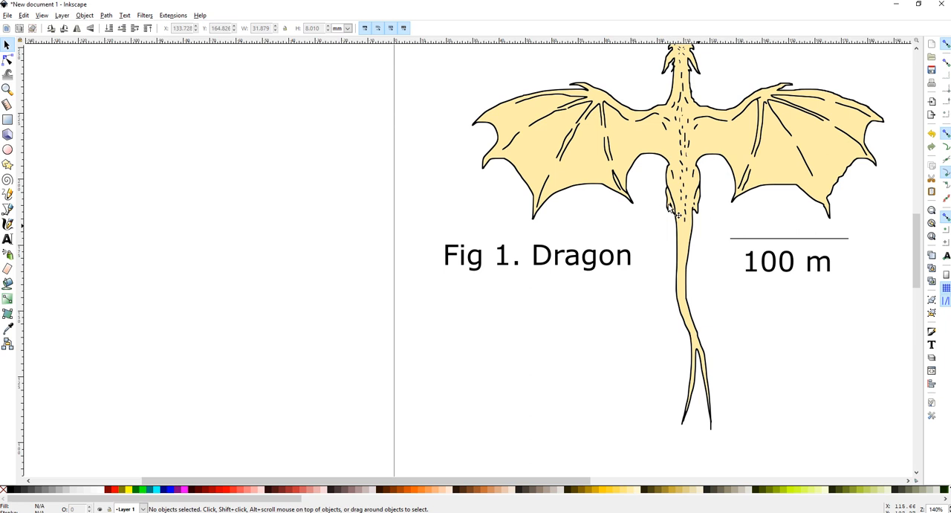
Move the caption below the dragon's tail and change it to "Fig 1a. Dragon"
scroll(664, 213, "down", 2)
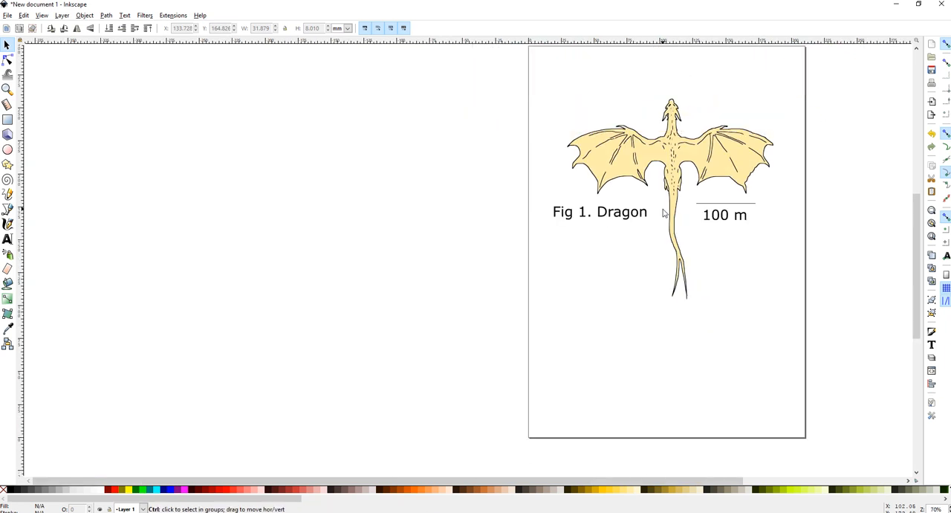
left_click(606, 217)
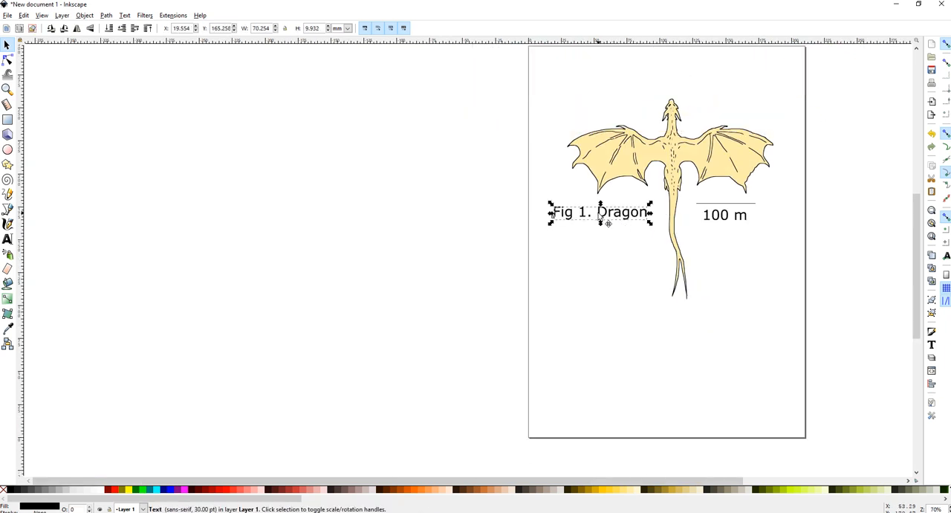
left_click_drag(599, 216, 604, 298)
double_click(591, 296)
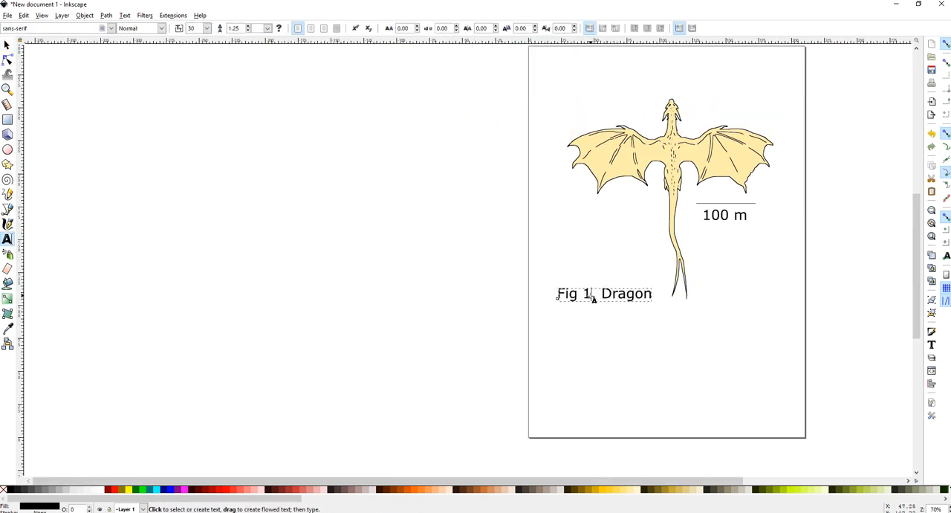
type("a")
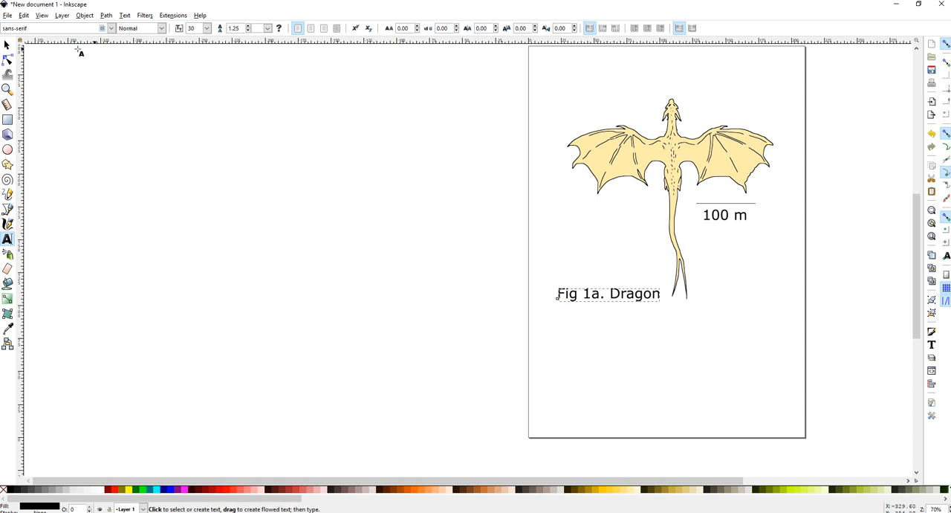
left_click(7, 45)
Replace the whole caption text with "(a)"
double_click(626, 297)
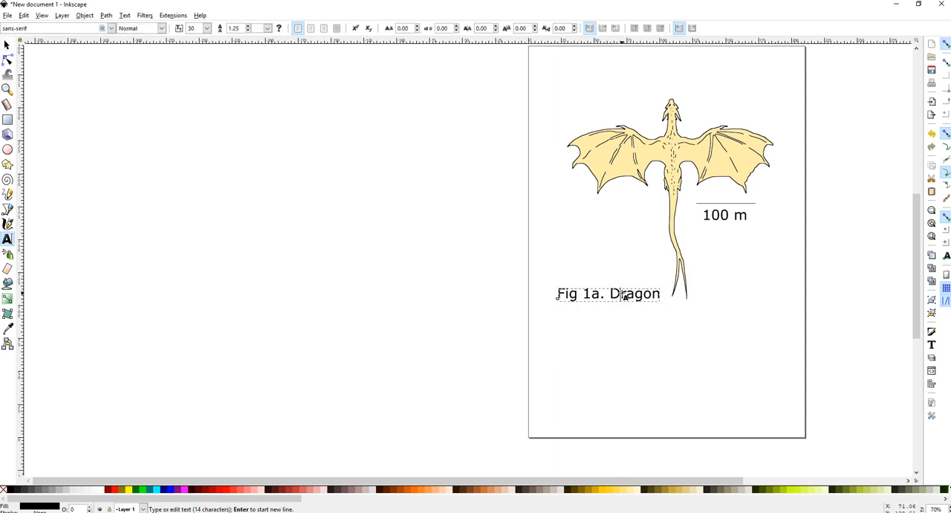
left_click_drag(559, 295, 692, 290)
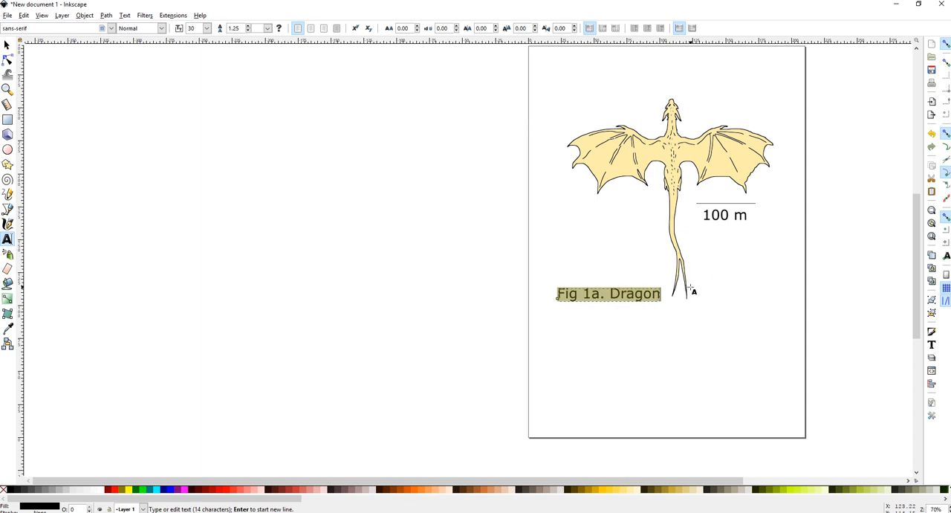
type("(a")
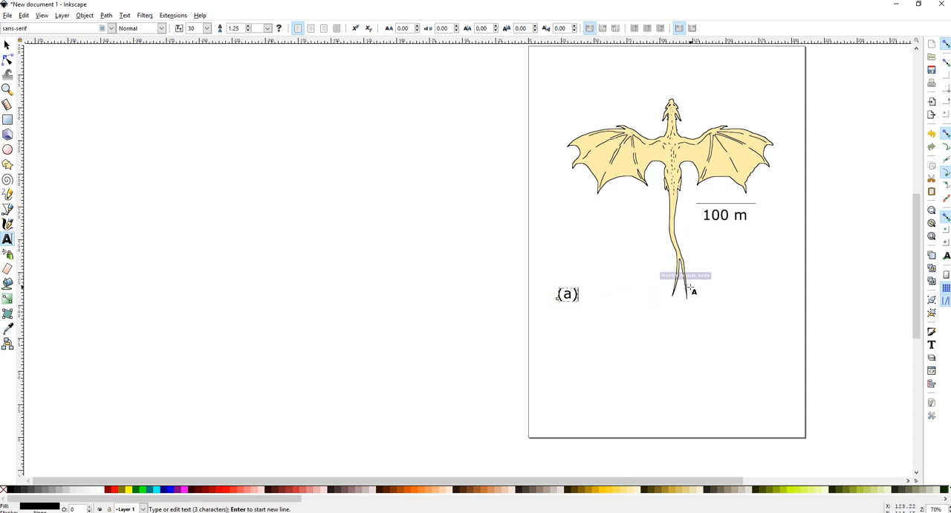
Move the "(a)" label above the dragon's left wing, near the page's upper left corner
left_click(7, 45)
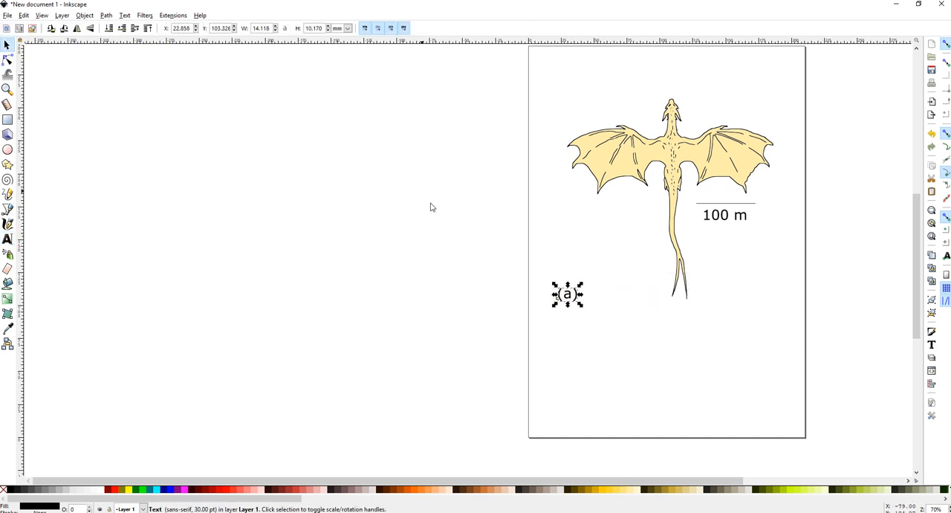
left_click_drag(569, 295, 579, 108)
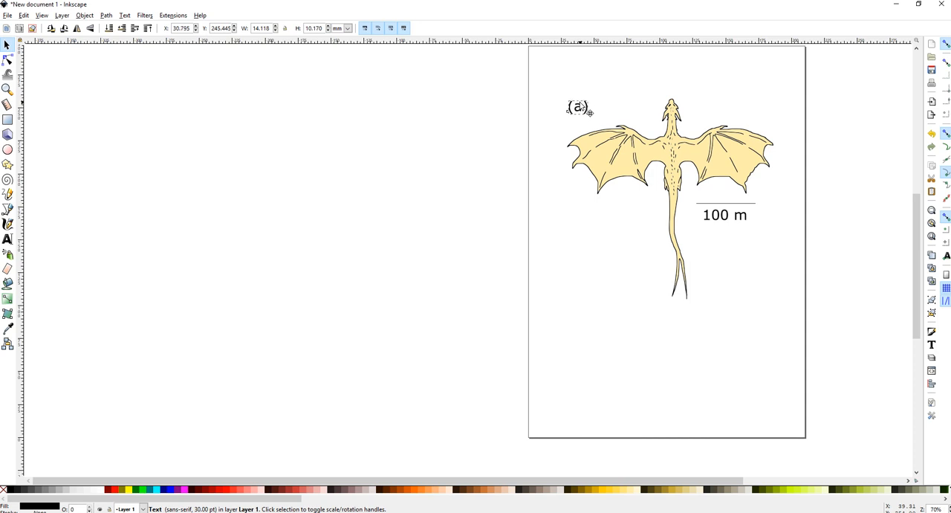
left_click(633, 314)
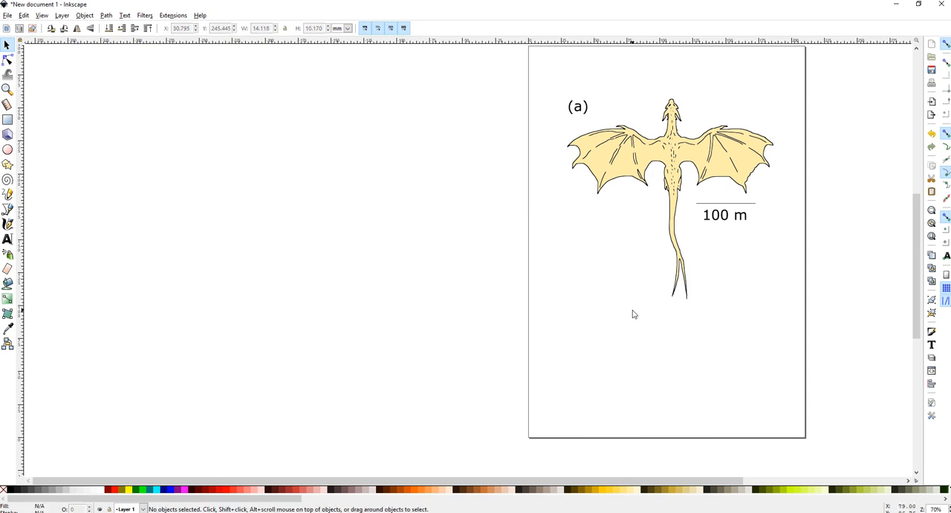